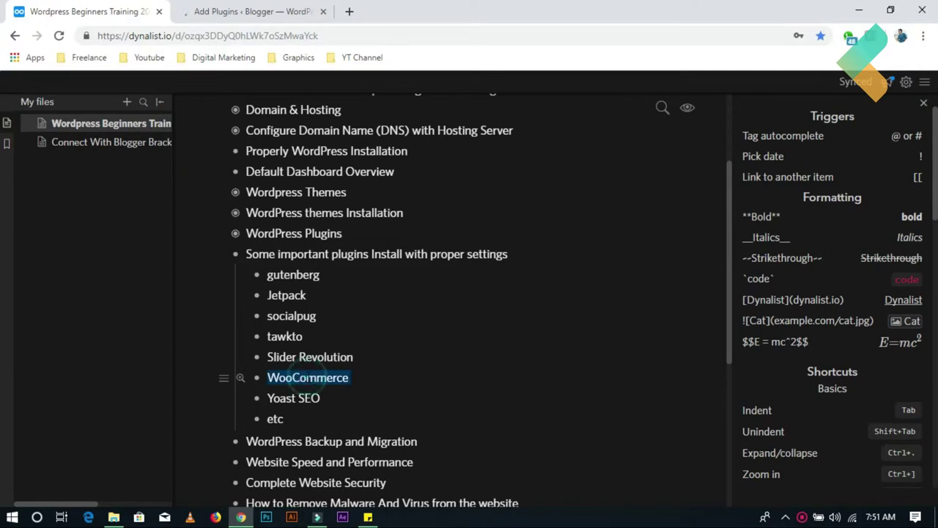
# Search for the WooCommerce plugin on the WordPress Add Plugins page and install it.
pyautogui.click(249, 11)
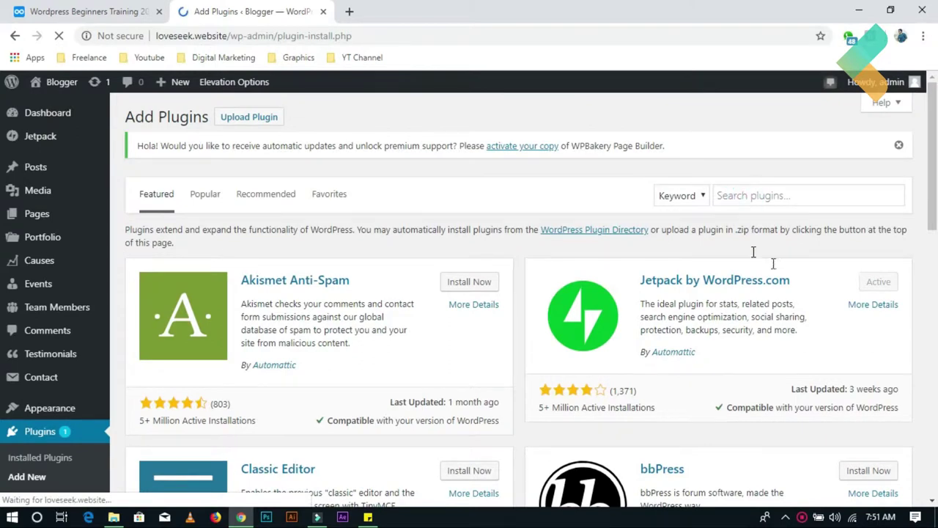
pyautogui.click(737, 196)
pyautogui.write('WooCommerce')
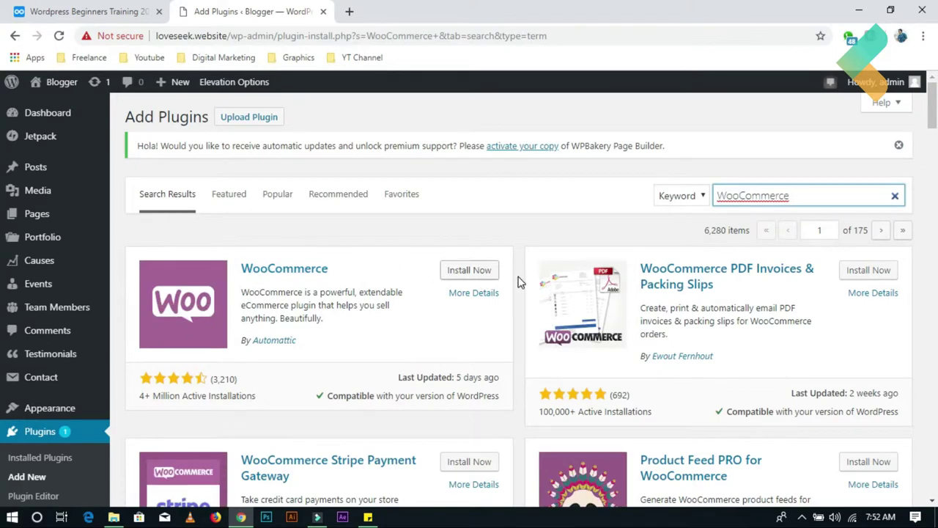
pyautogui.click(473, 270)
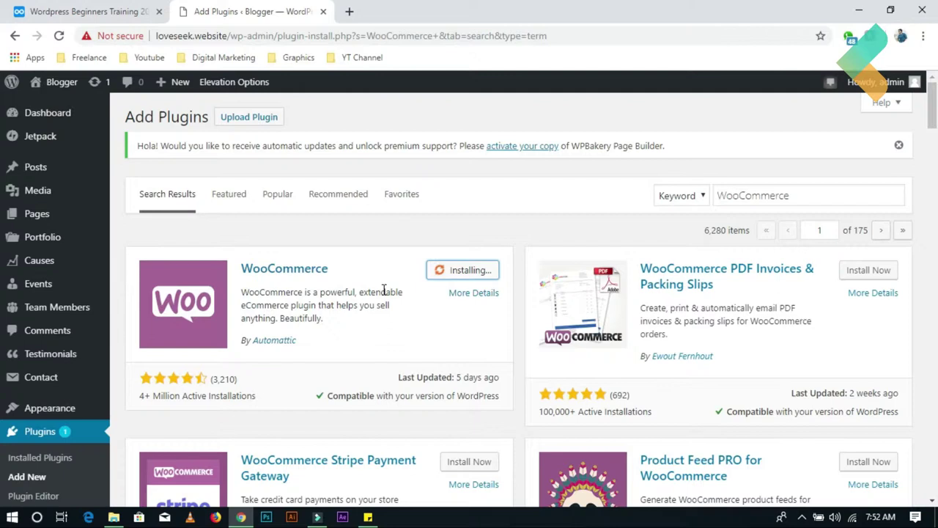
pyautogui.scroll(-1, 383, 290)
pyautogui.scroll(-1, 427, 242)
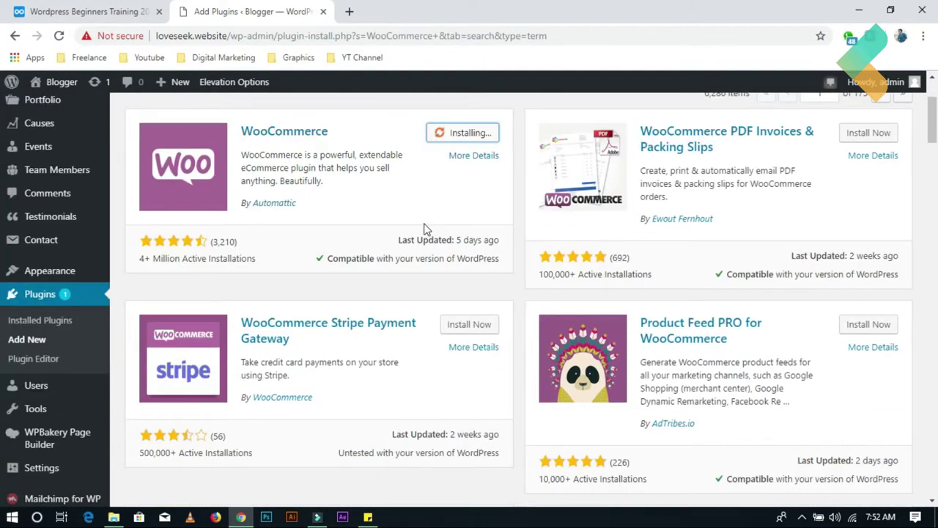
pyautogui.scroll(2, 426, 227)
pyautogui.scroll(-3, 426, 227)
pyautogui.scroll(3, 426, 227)
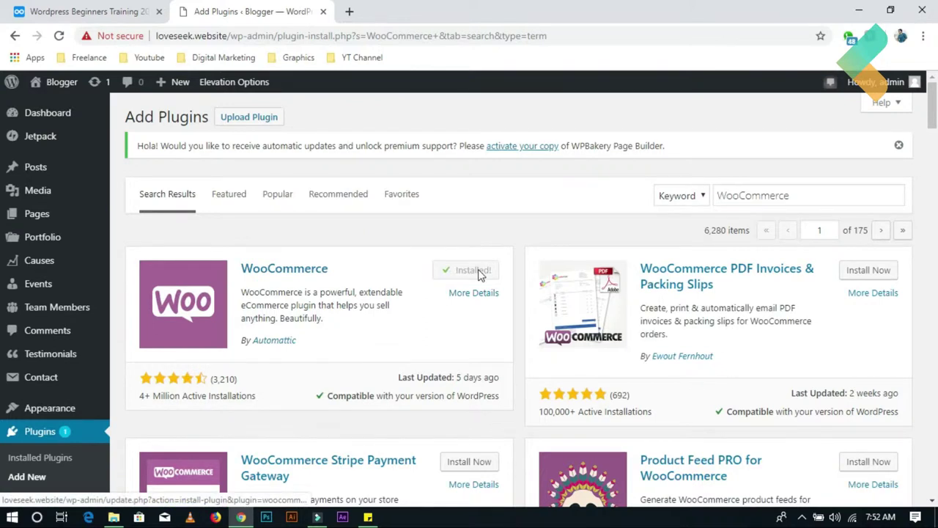
# Activate the installed WooCommerce plugin.
pyautogui.click(476, 271)
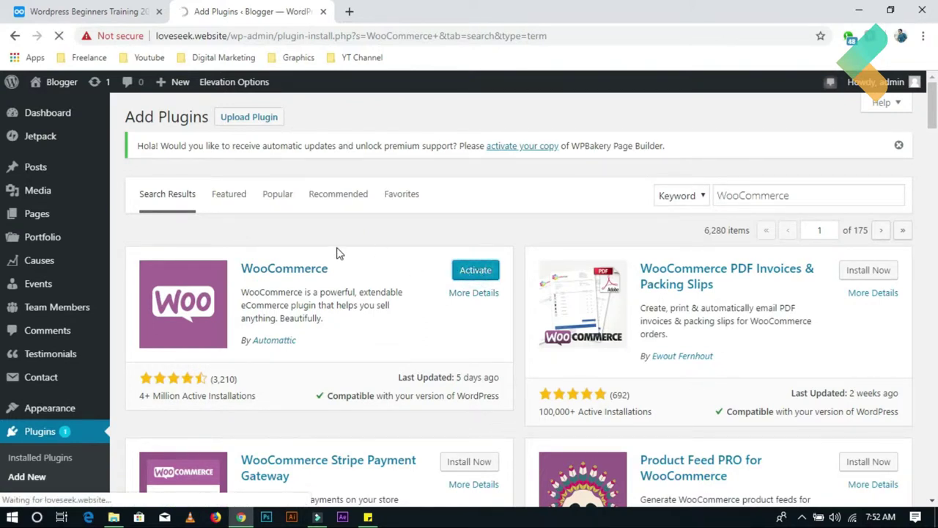
pyautogui.scroll(-4, 196, 228)
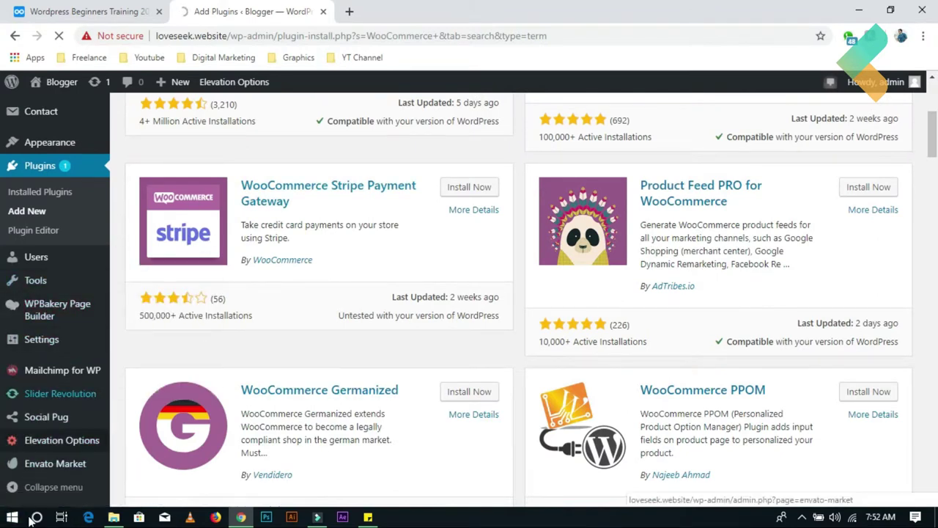
pyautogui.scroll(4, 496, 207)
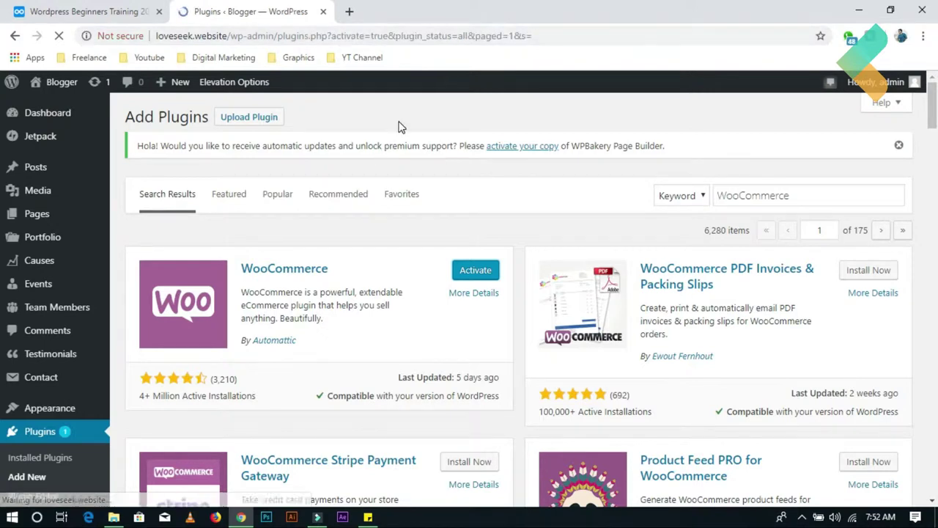
# Run the WooCommerce Setup Wizard from the welcome notice on the plugins page.
pyautogui.scroll(-5, 187, 352)
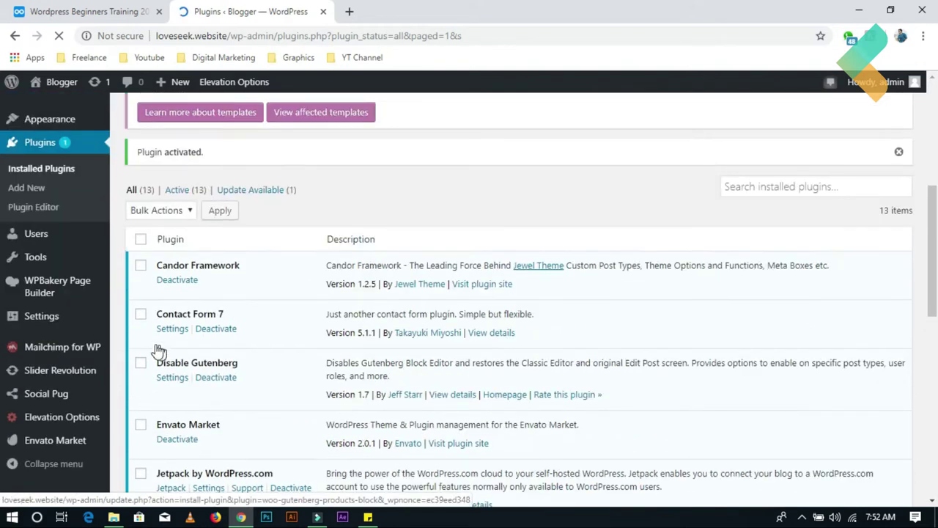
pyautogui.scroll(3, 86, 307)
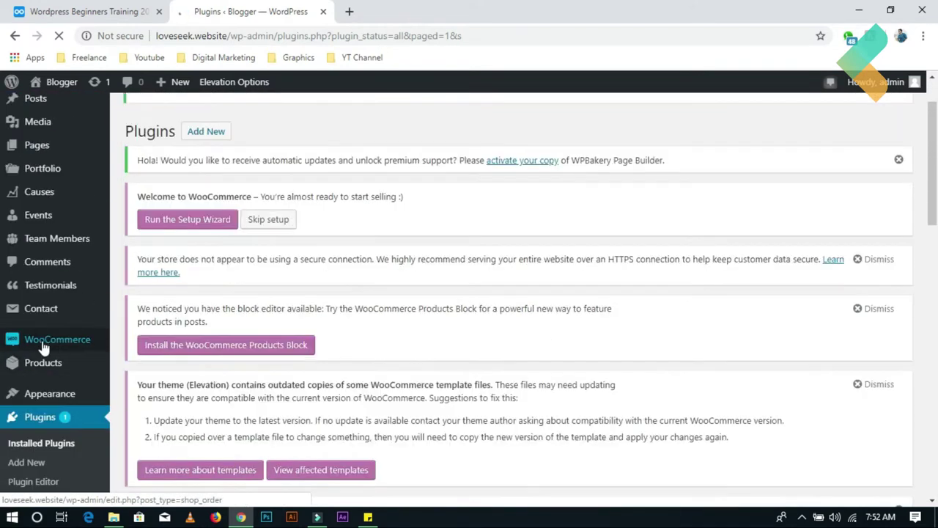
pyautogui.moveTo(86, 348)
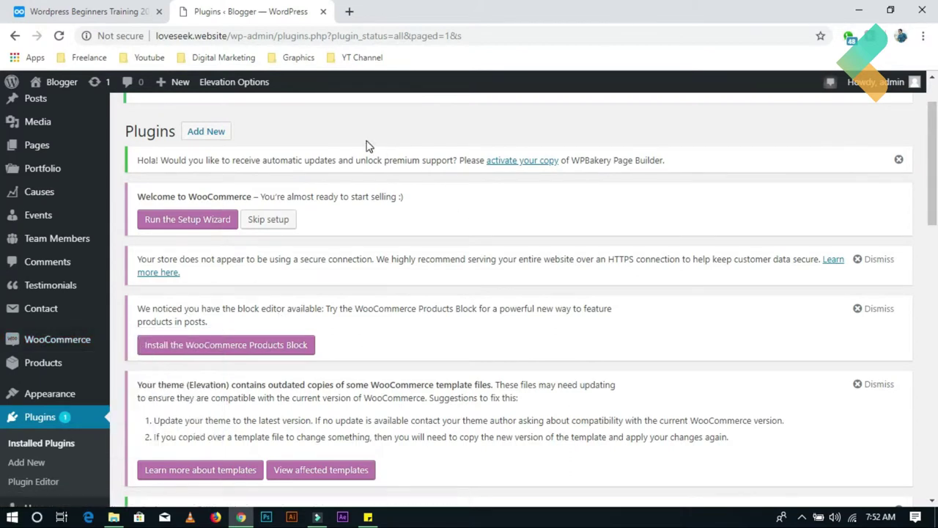
pyautogui.click(192, 223)
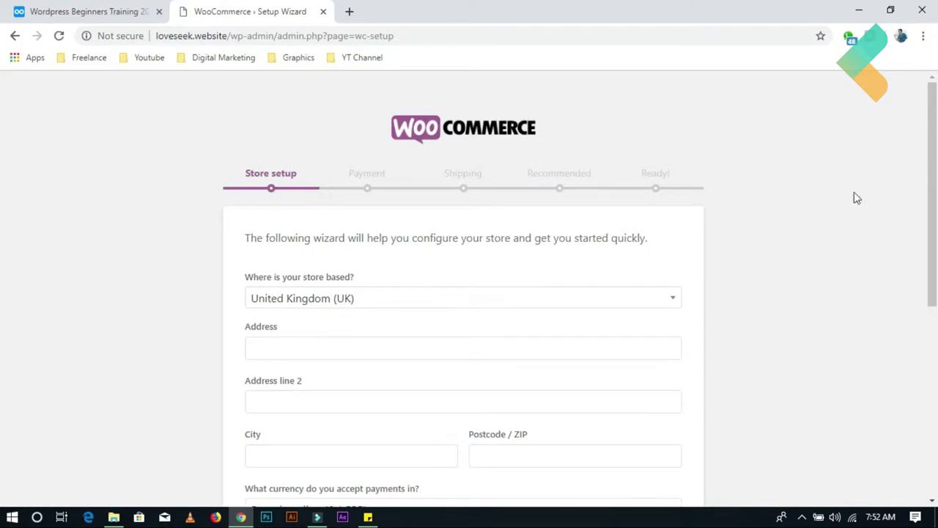
# Set the store's country to Pakistan and fill in the address fields with the browser's saved address.
pyautogui.scroll(-3, 5, 203)
pyautogui.scroll(2, 4, 203)
pyautogui.scroll(-2, 679, 220)
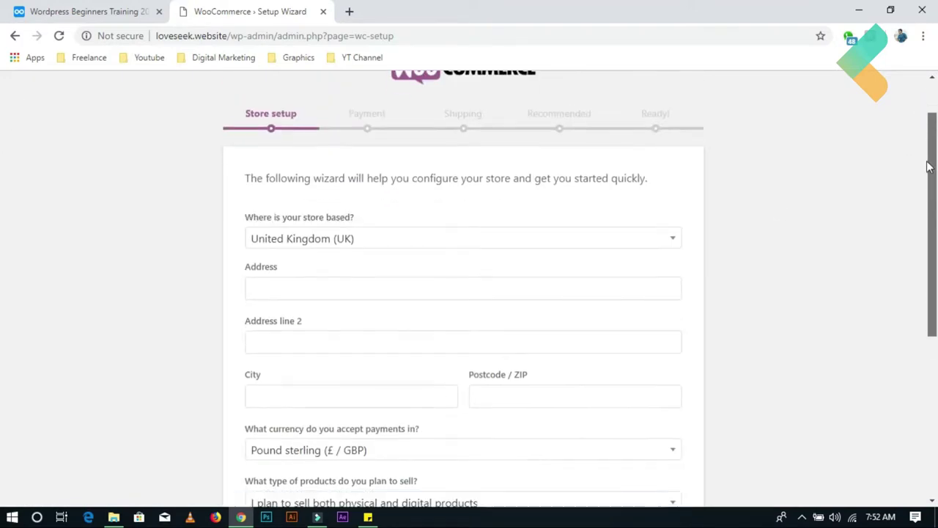
pyautogui.click(399, 190)
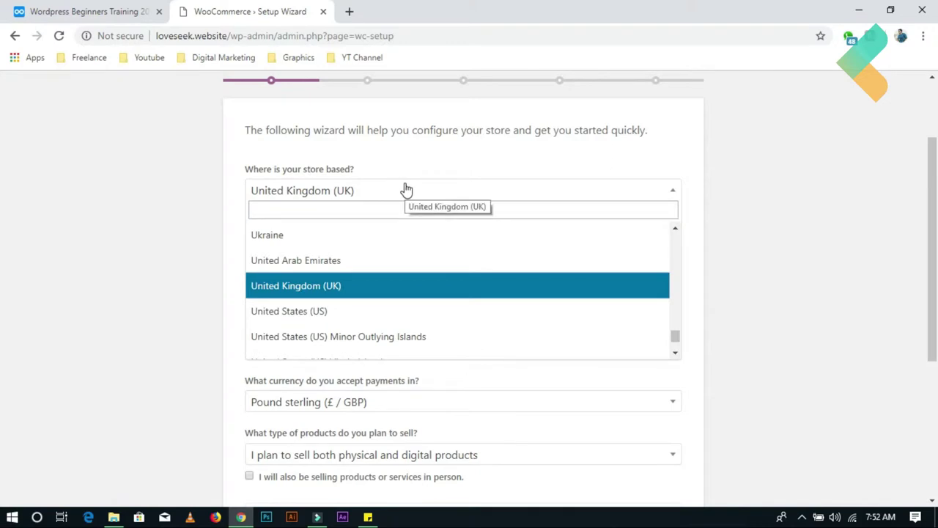
pyautogui.write('pas')
pyautogui.press('BackSpace')
pyautogui.write('k')
pyautogui.press('Return')
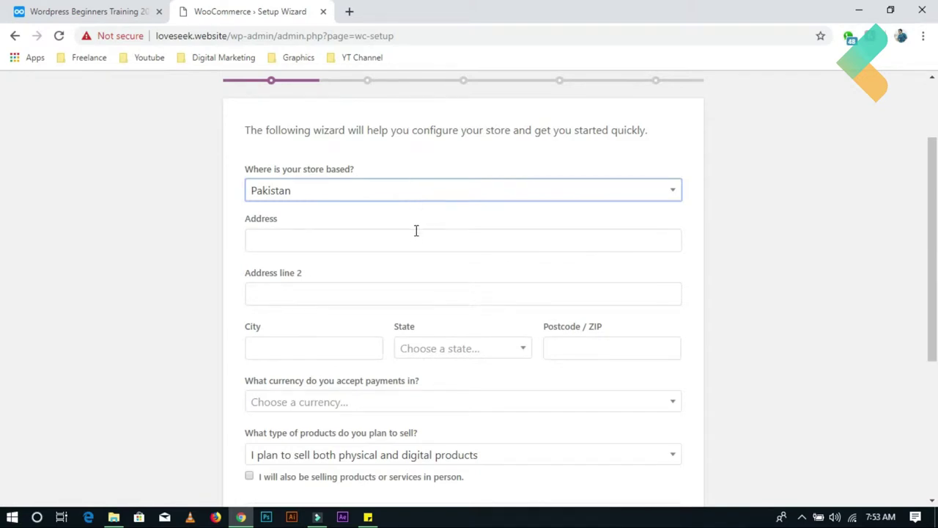
pyautogui.click(416, 233)
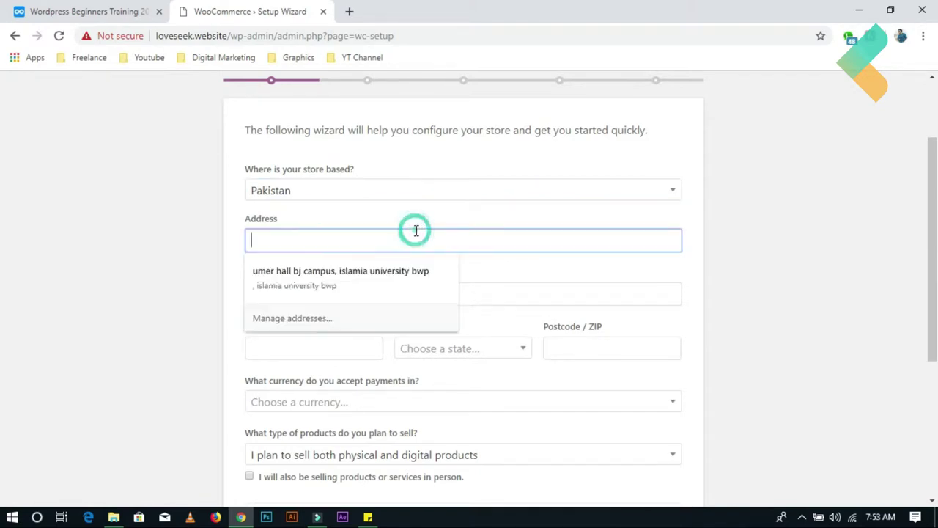
pyautogui.click(375, 284)
# Set the accepted payment currency to United States (US) dollar ($ / USD).
pyautogui.scroll(-1, 722, 251)
pyautogui.scroll(-3, 721, 252)
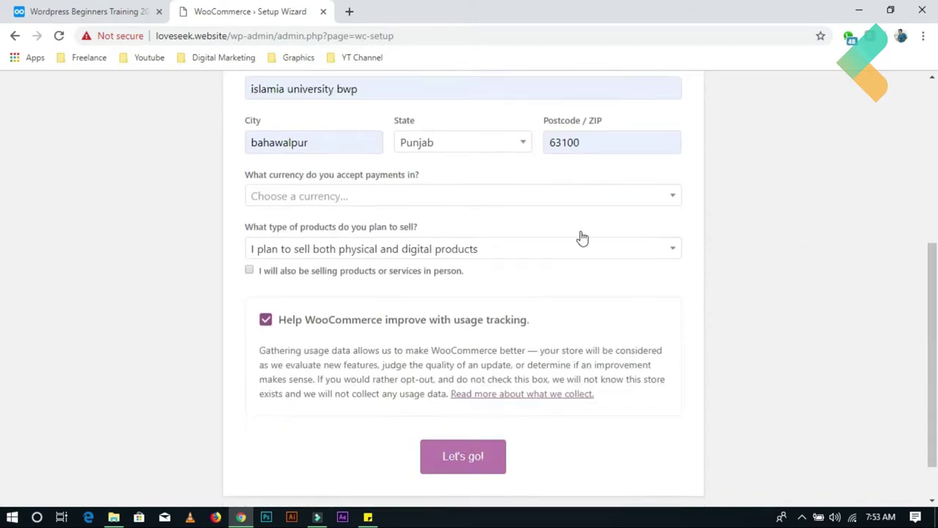
pyautogui.click(366, 144)
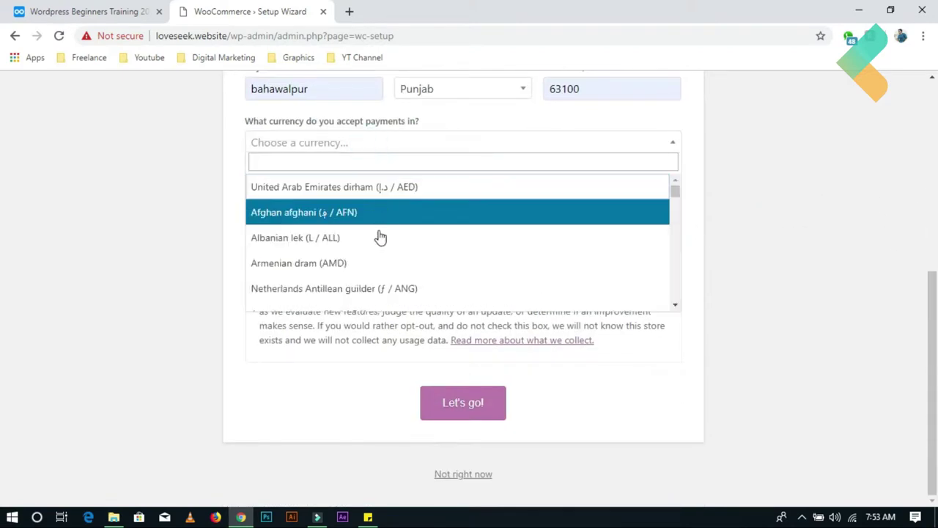
pyautogui.write('un')
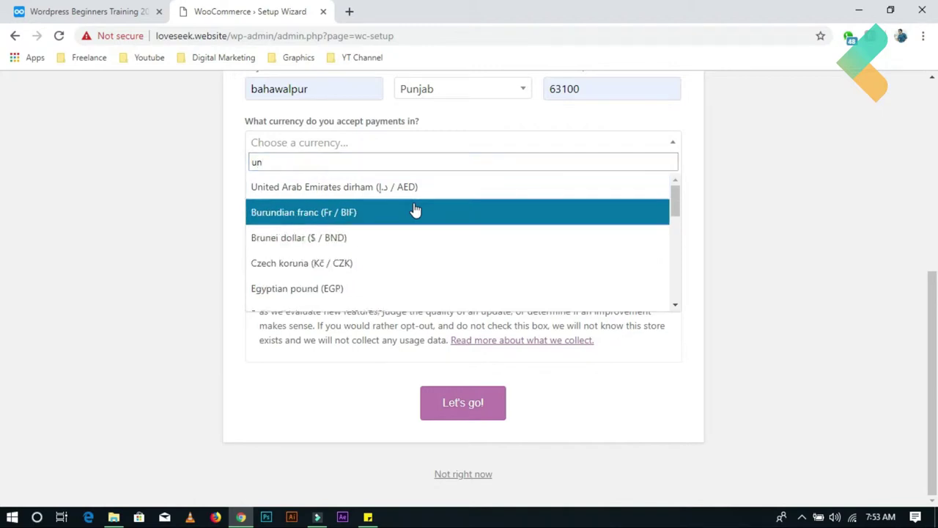
pyautogui.write('ite')
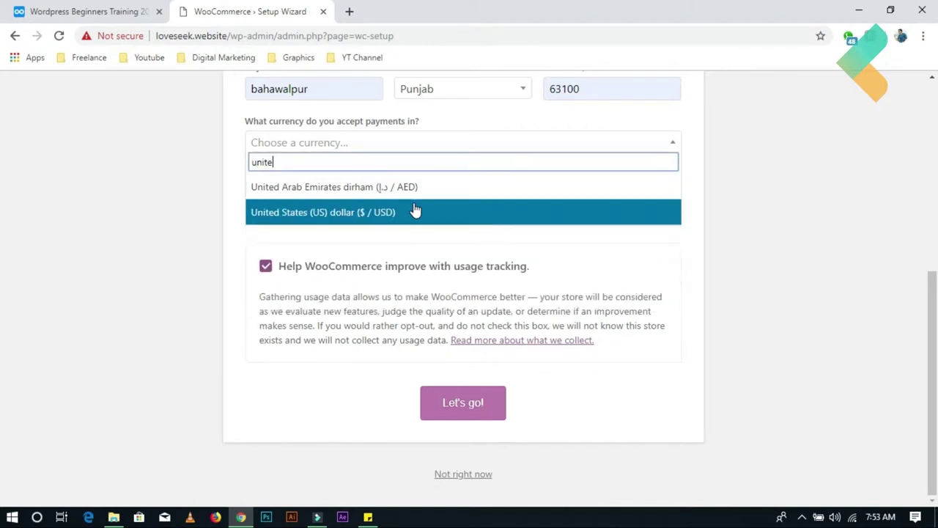
pyautogui.click(415, 211)
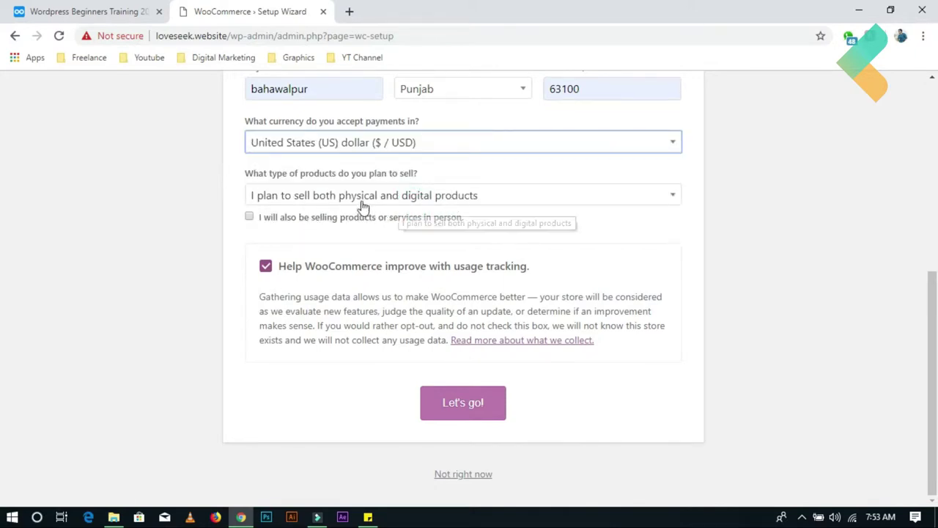
# Keep the product type as both physical and digital products and submit the store setup details.
pyautogui.click(439, 202)
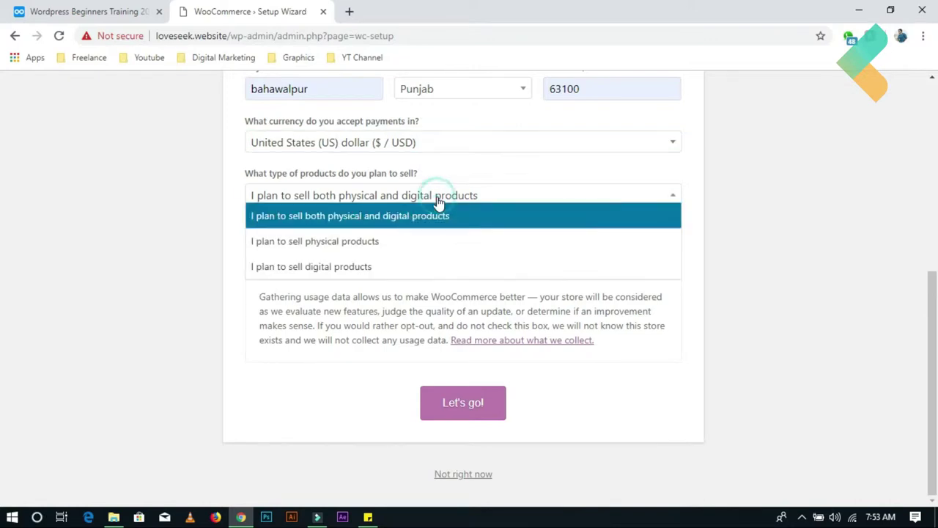
pyautogui.click(439, 201)
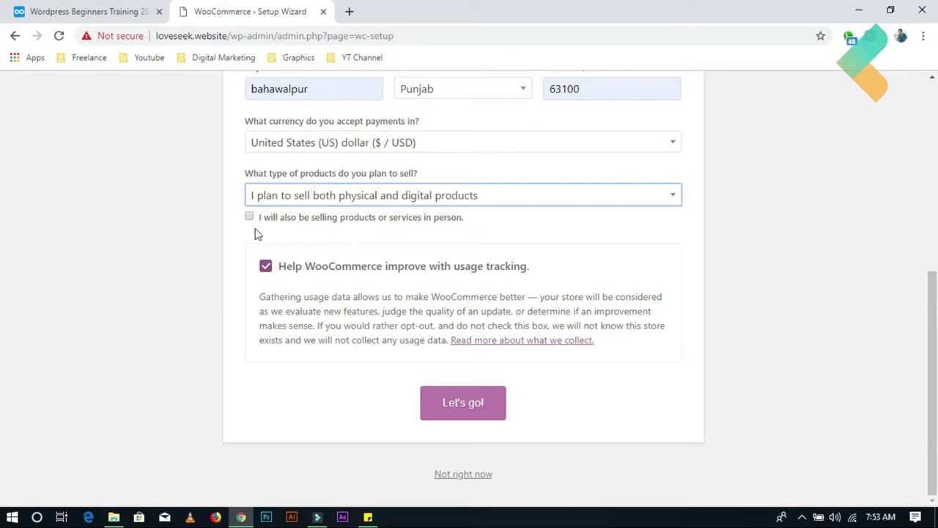
pyautogui.click(476, 428)
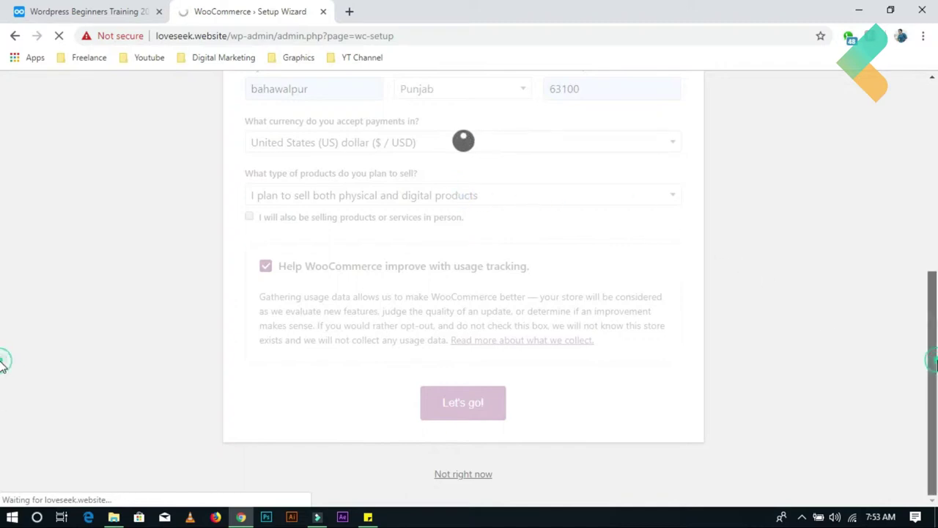
# Enable Cash on delivery among the offline payments, keep PayPal on, and continue to the shipping setup.
pyautogui.scroll(5, 2, 363)
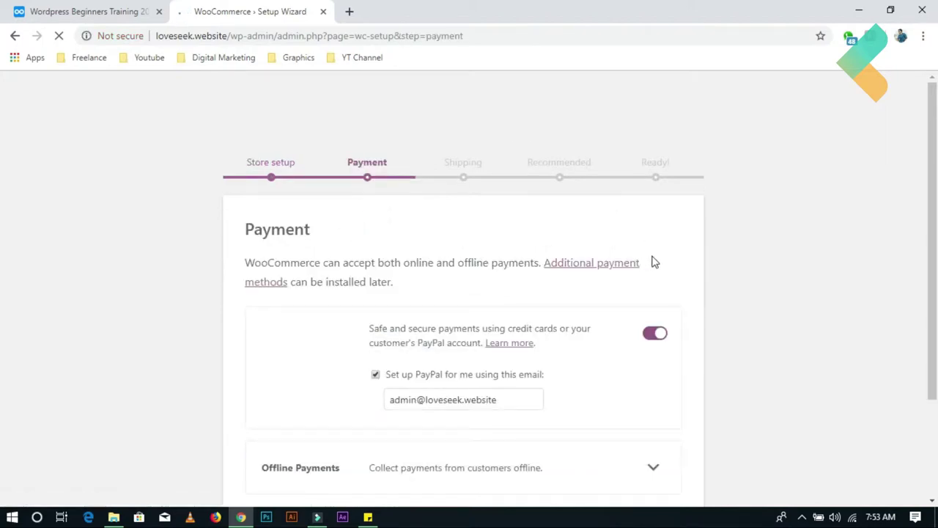
pyautogui.scroll(-1, 933, 197)
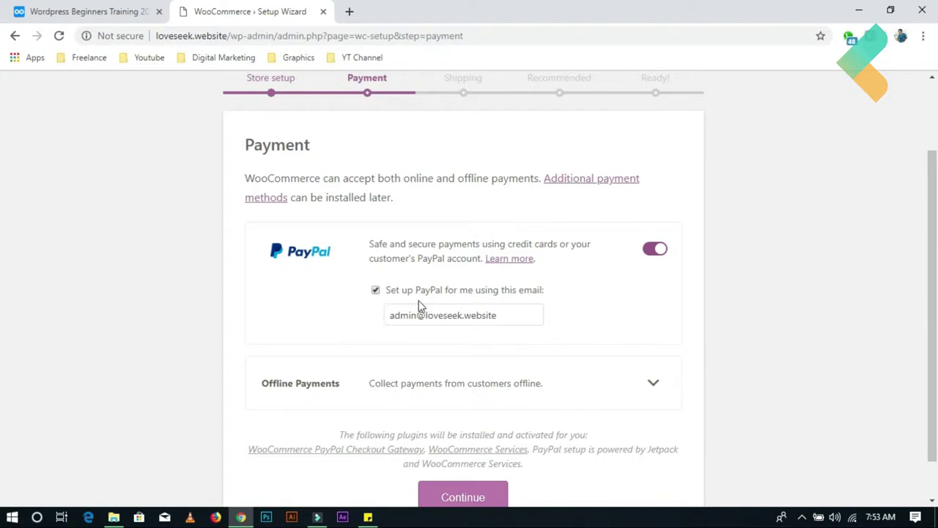
pyautogui.moveTo(496, 317); pyautogui.dragTo(385, 314)
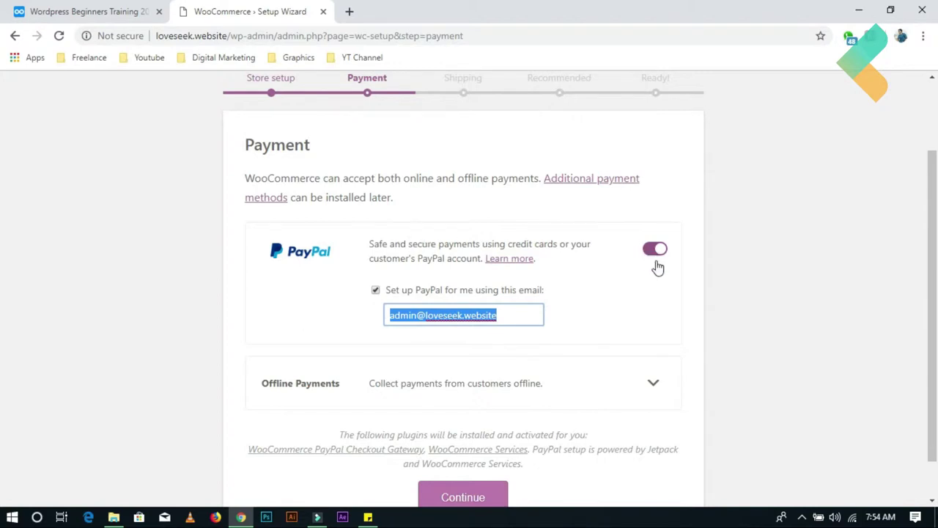
pyautogui.scroll(-1, 726, 262)
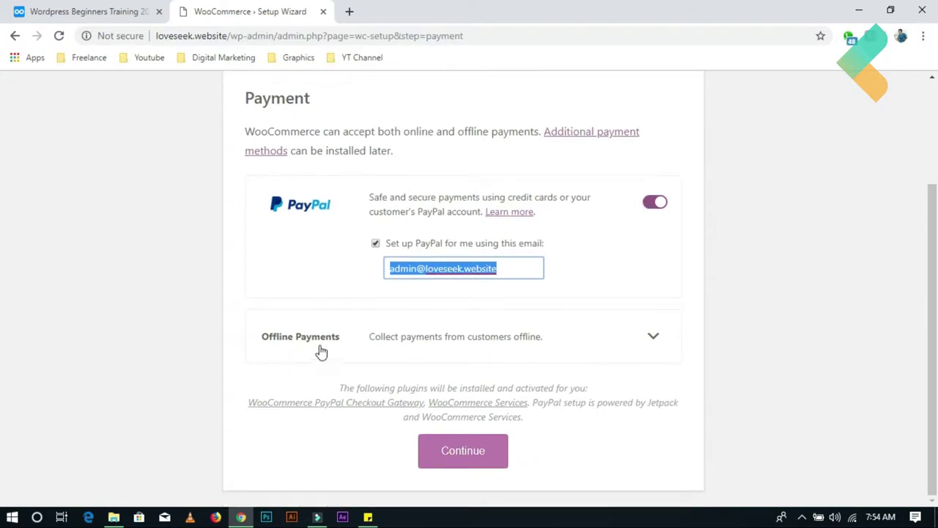
pyautogui.click(652, 336)
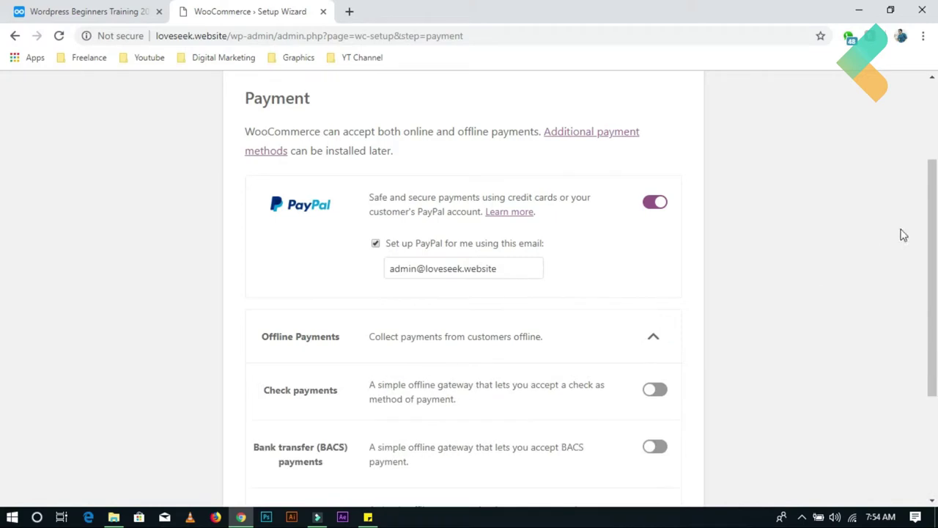
pyautogui.scroll(-2, 4, 220)
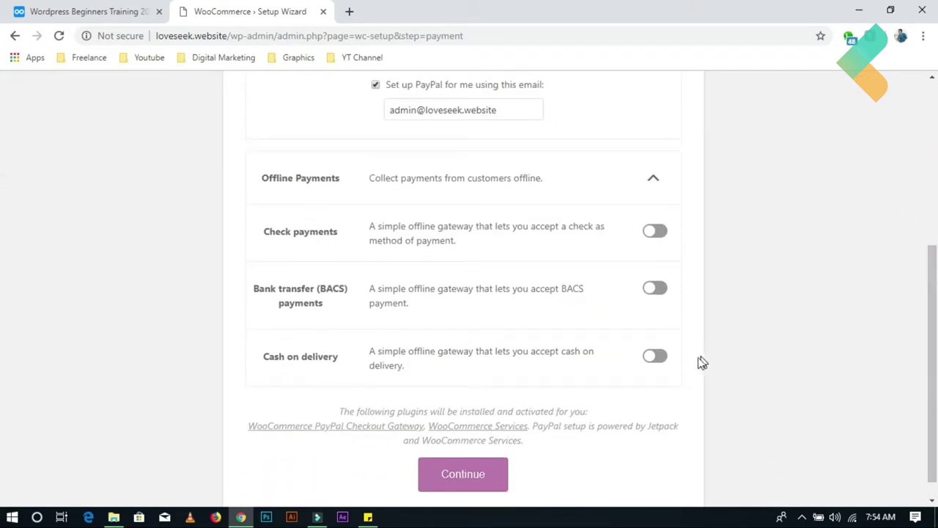
pyautogui.click(651, 359)
pyautogui.click(475, 475)
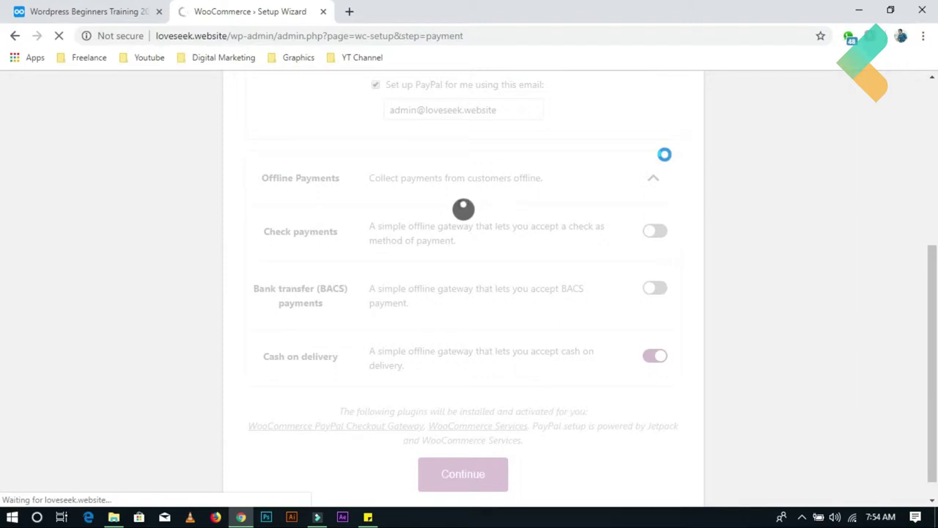
# Keep Flat Rate as the shipping method for the Pakistan zone and set its cost to 500.
pyautogui.moveTo(934, 312); pyautogui.dragTo(936, 108)
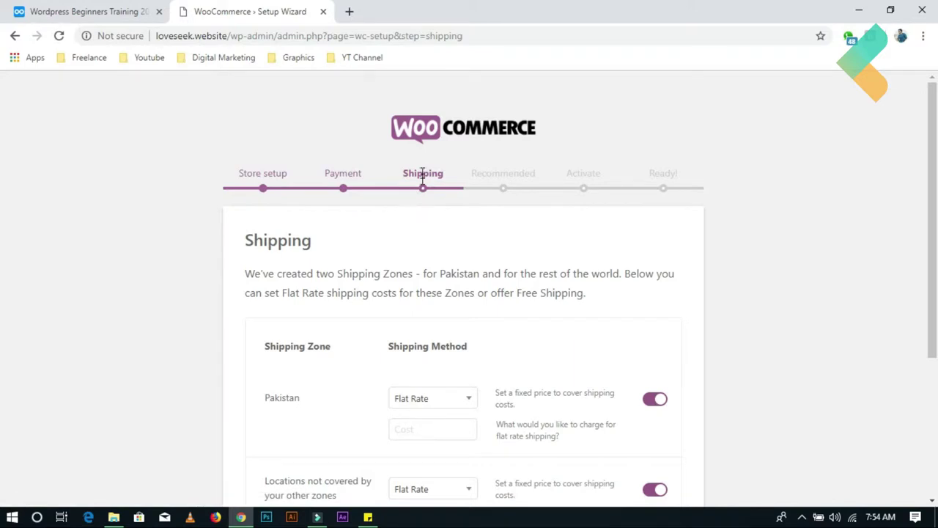
pyautogui.scroll(-2, 434, 296)
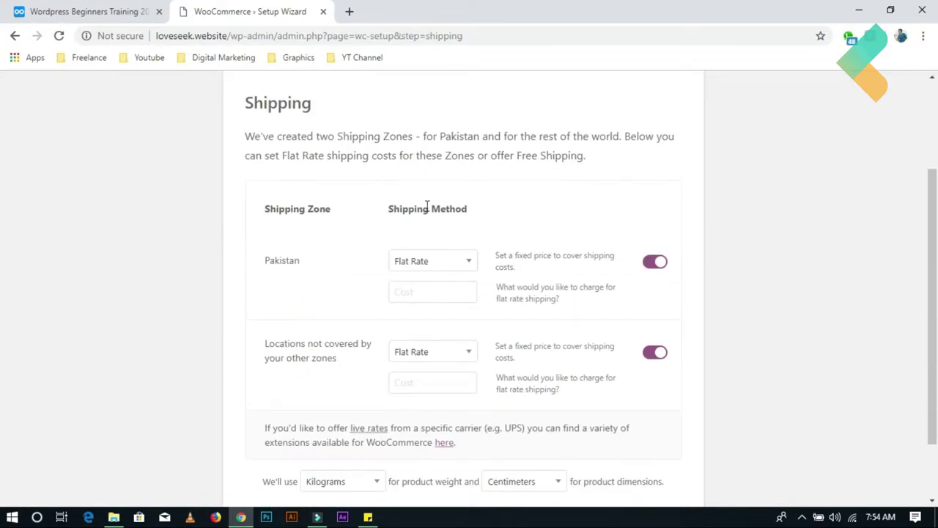
pyautogui.click(445, 261)
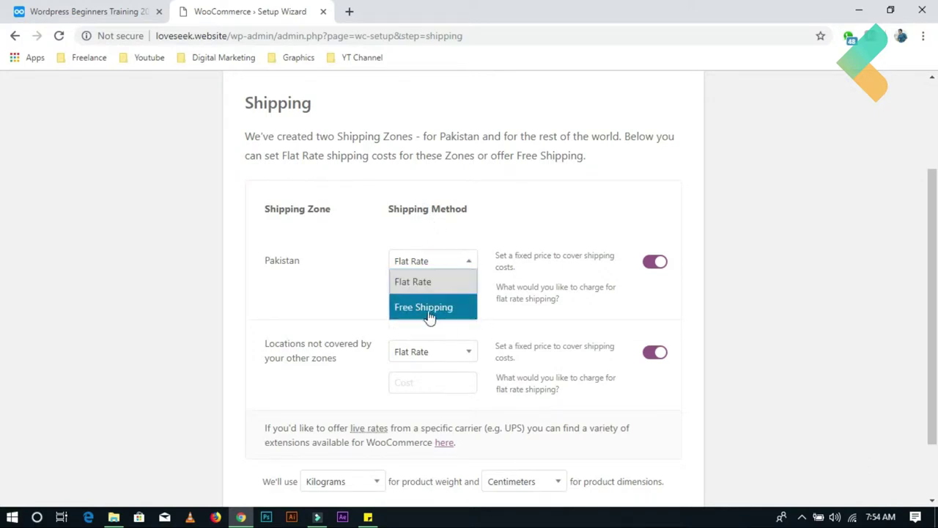
pyautogui.click(450, 222)
pyautogui.click(433, 291)
pyautogui.write('500')
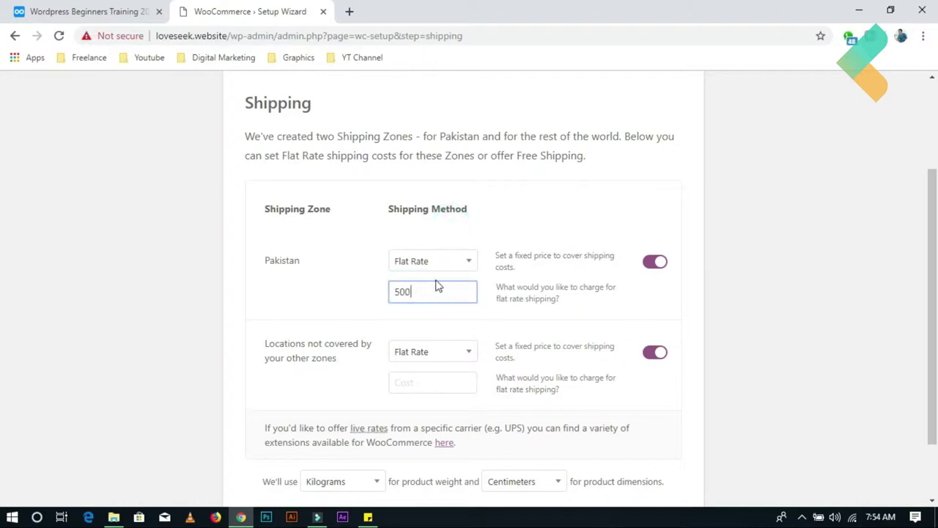
# Review the shipping methods offered for locations not covered by other zones, dismissing the audio device prompt and keeping Flat Rate.
pyautogui.click(497, 287)
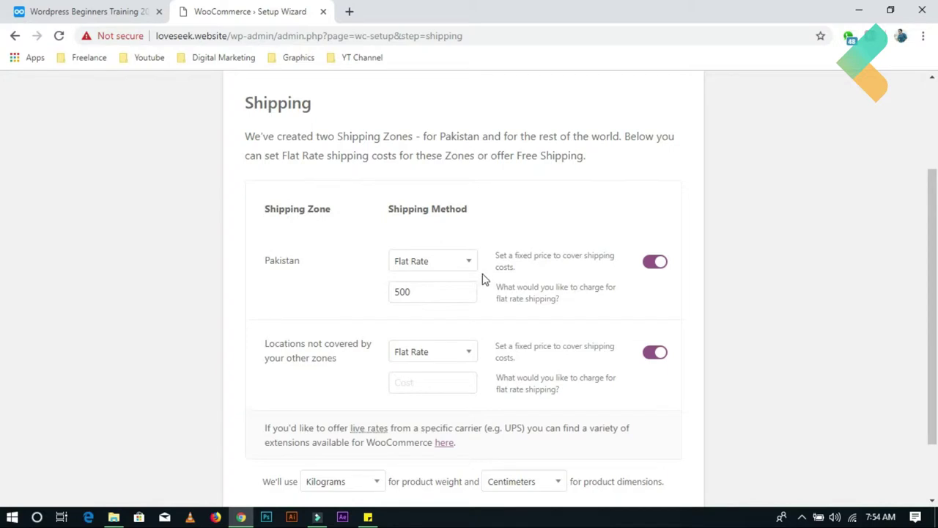
pyautogui.scroll(-1, 484, 278)
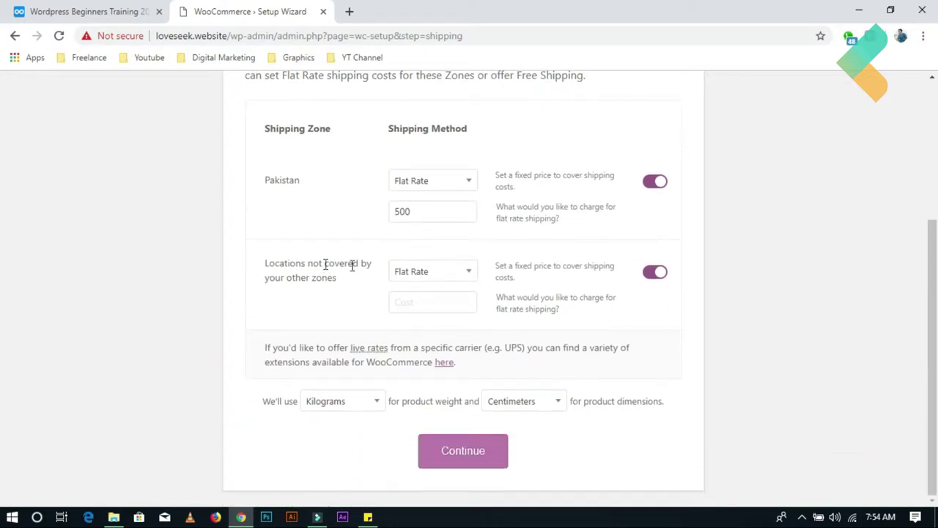
pyautogui.moveTo(273, 263); pyautogui.dragTo(413, 281)
pyautogui.click(315, 285)
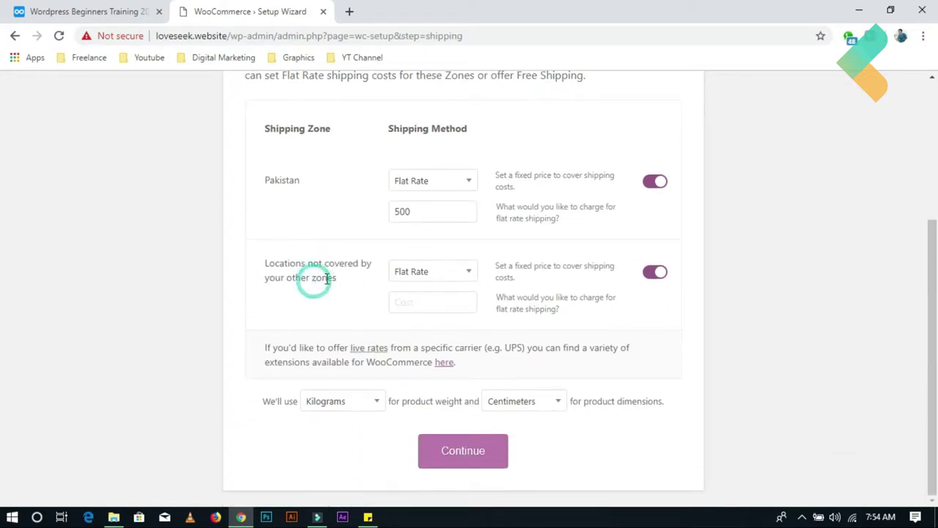
pyautogui.click(446, 278)
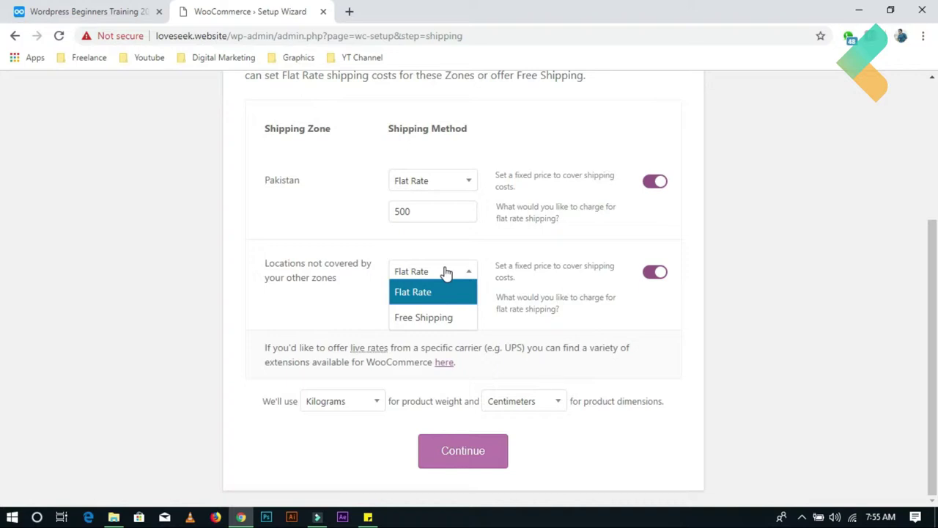
pyautogui.click(549, 347)
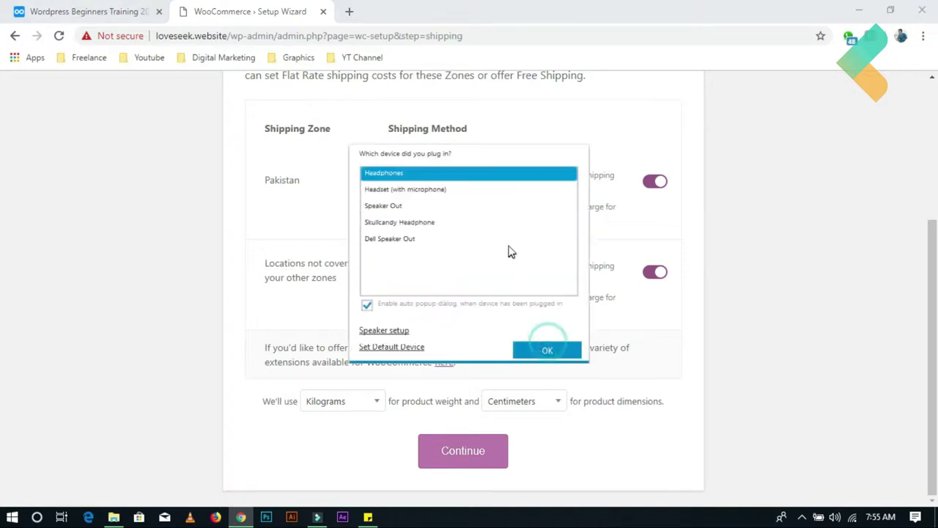
pyautogui.click(550, 351)
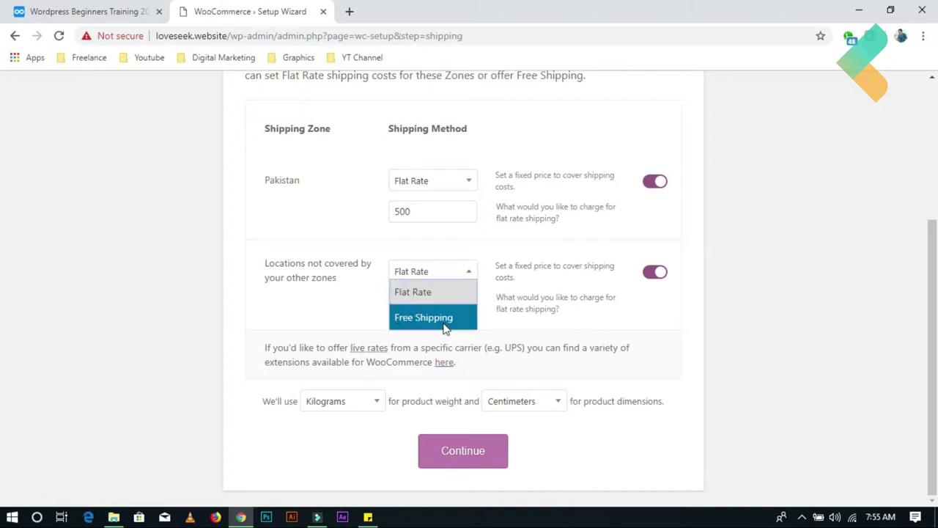
pyautogui.click(712, 372)
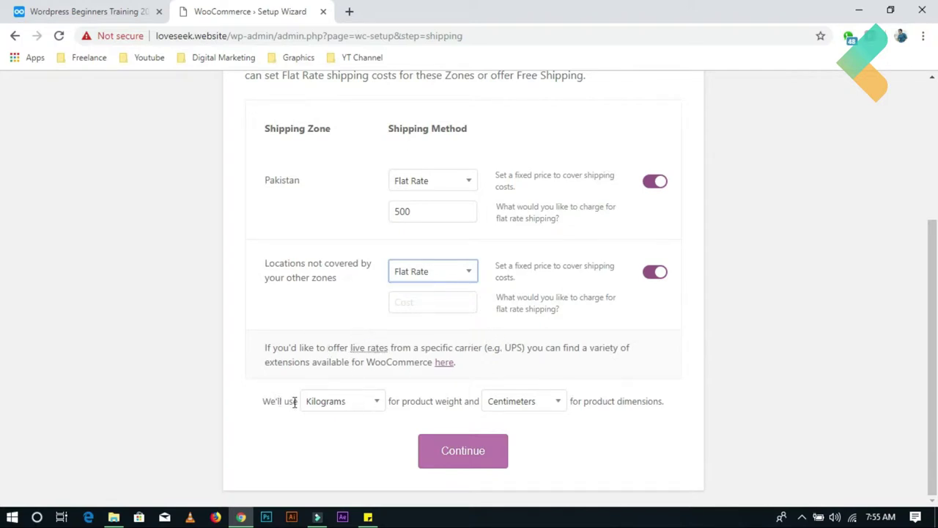
# Check the available product weight and dimension units, keeping Kilograms and Centimeters.
pyautogui.click(351, 407)
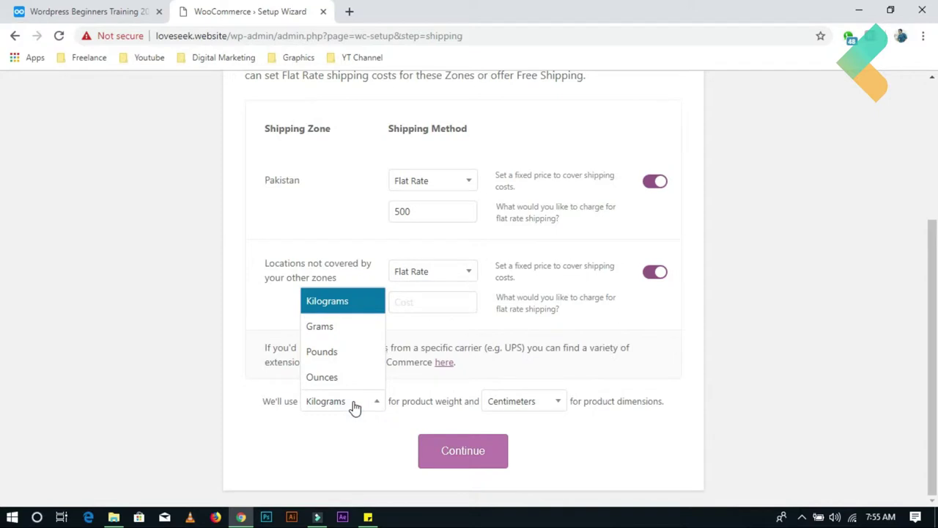
pyautogui.click(561, 400)
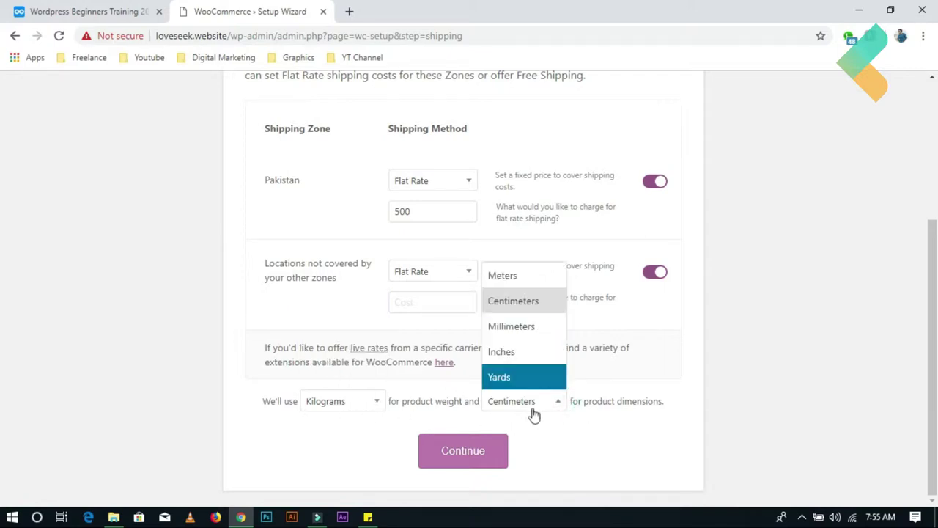
pyautogui.click(336, 402)
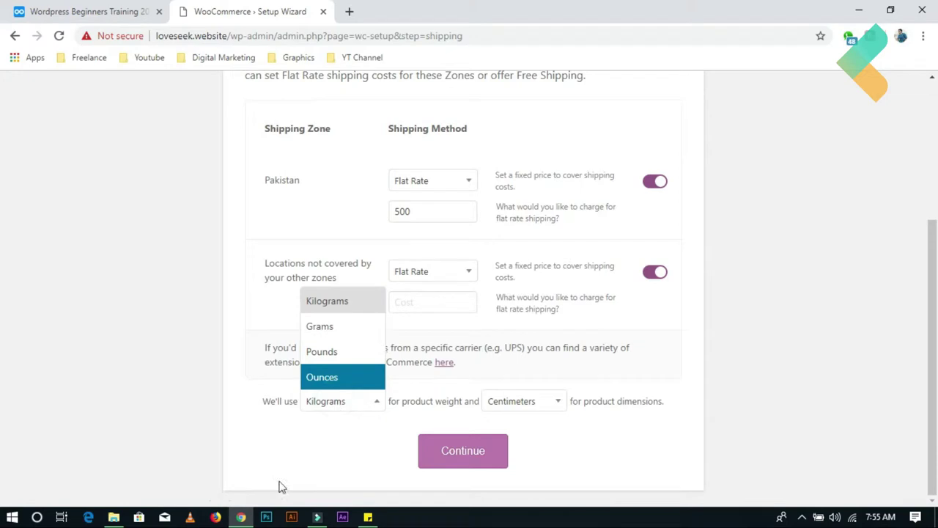
pyautogui.click(803, 294)
# Set the flat rate cost for locations not covered by other zones to 600 and submit the shipping setup.
pyautogui.click(482, 462)
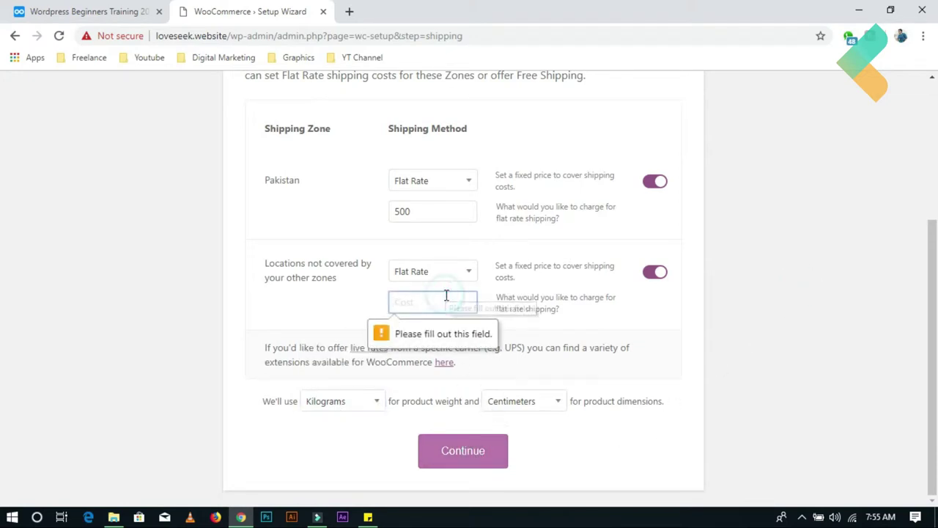
pyautogui.write('600')
pyautogui.click(473, 454)
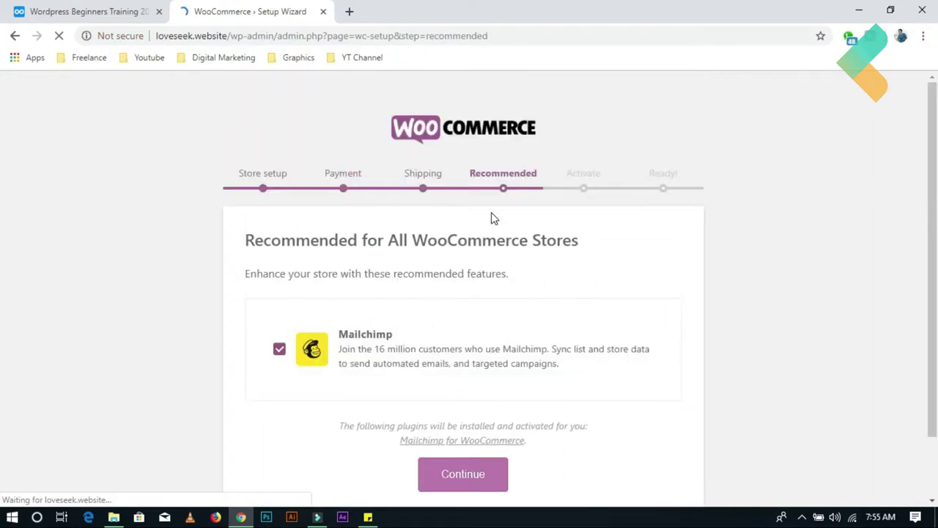
# Deselect the recommended Mailchimp plugin and proceed past the Jetpack connection page without connecting the store.
pyautogui.scroll(-1, 4, 176)
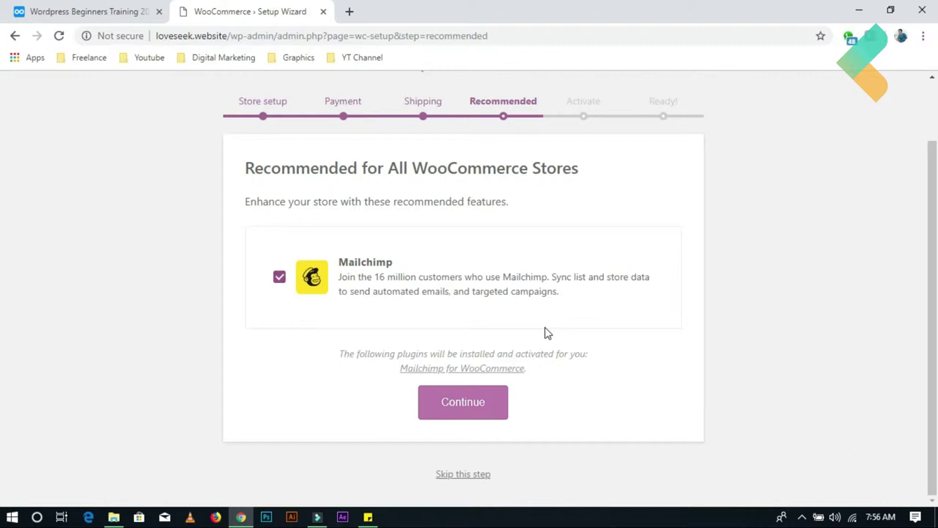
pyautogui.click(279, 277)
pyautogui.click(470, 396)
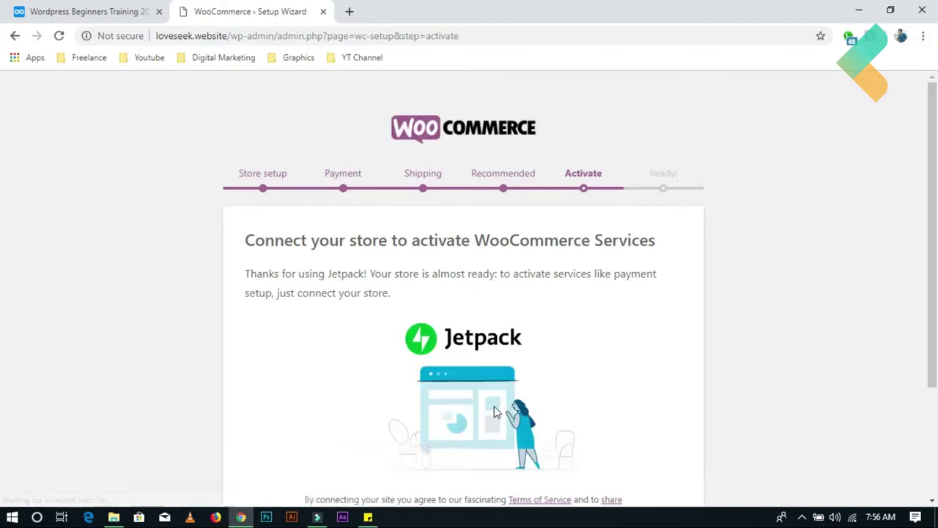
pyautogui.scroll(-2, 511, 290)
pyautogui.click(503, 402)
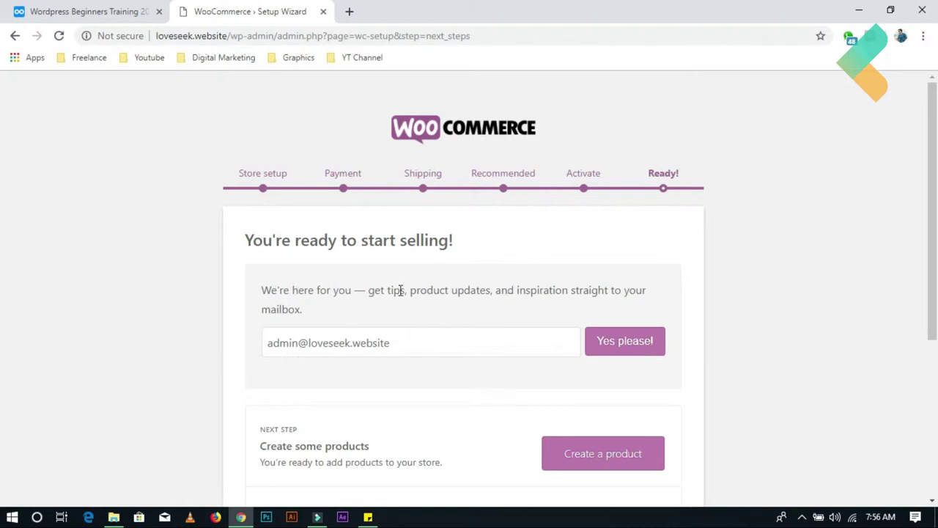
# Examine the final setup page's mailing list sign-up, product creation, product import and other follow-up options.
pyautogui.scroll(-1, 590, 305)
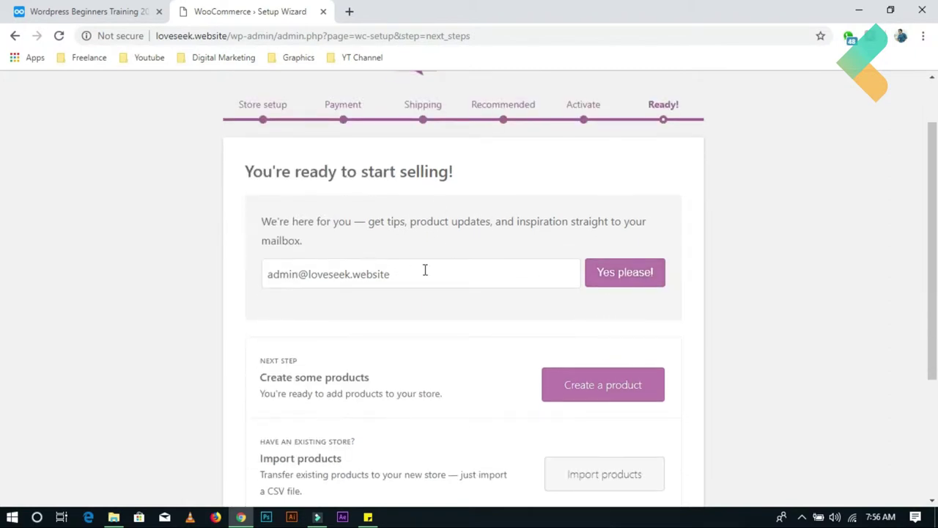
pyautogui.tripleClick(463, 272)
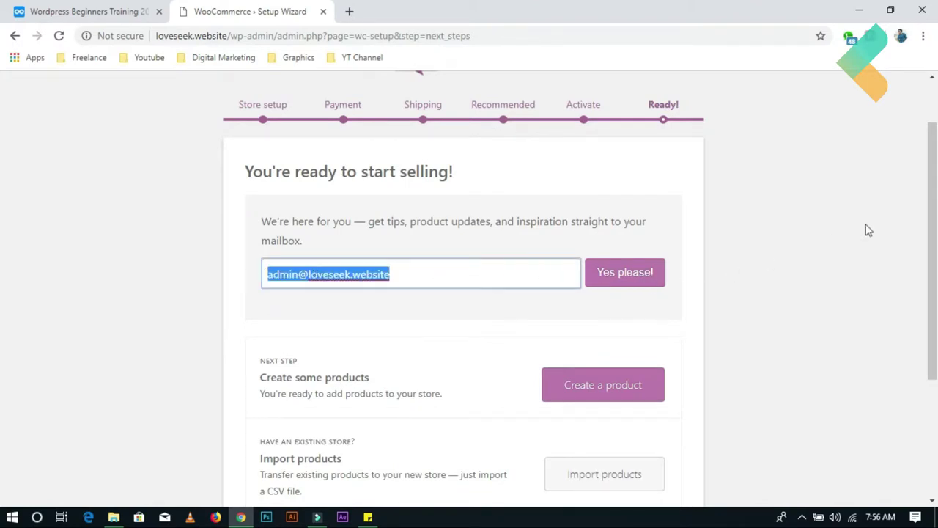
pyautogui.scroll(-3, 2, 220)
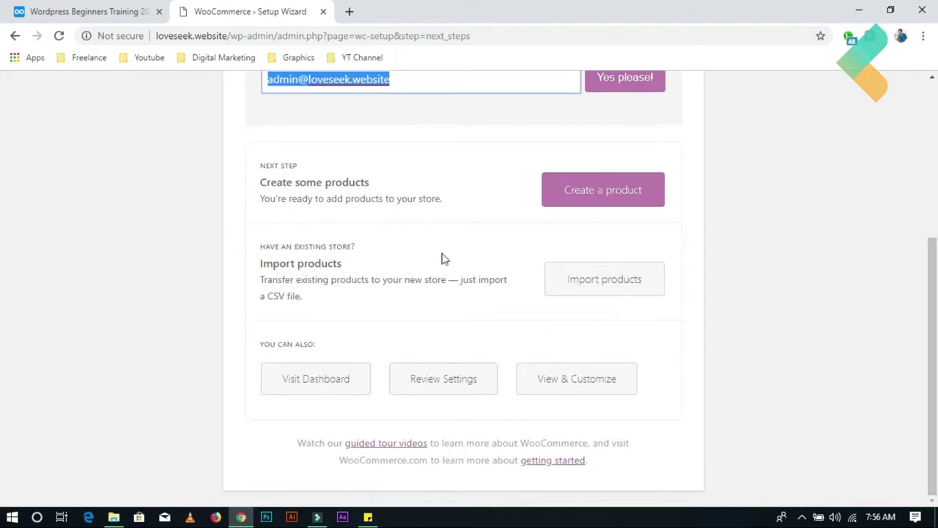
pyautogui.scroll(1, 414, 214)
pyautogui.scroll(-1, 411, 231)
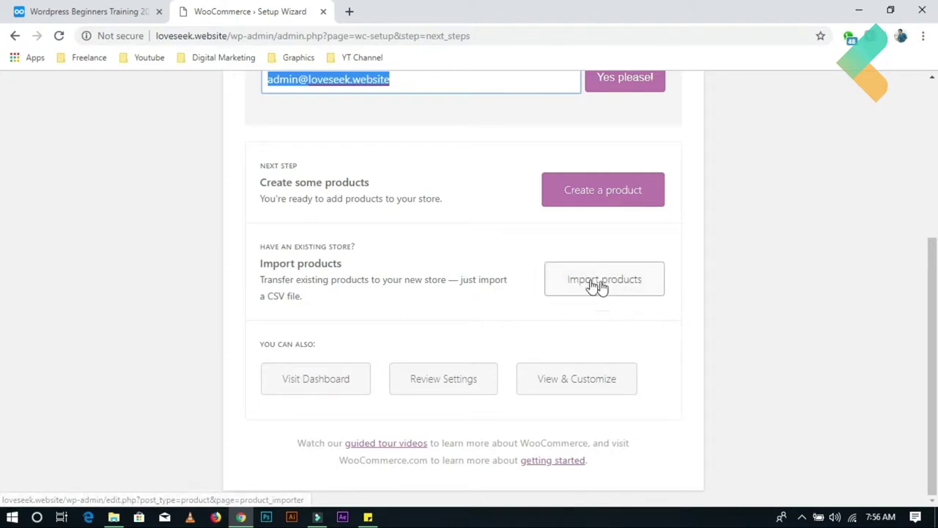
pyautogui.scroll(4, 869, 323)
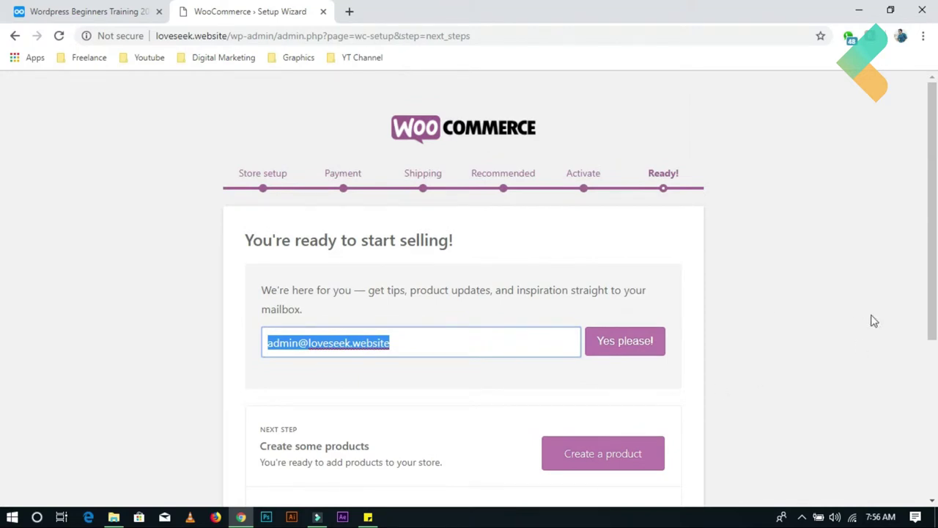
pyautogui.click(931, 383)
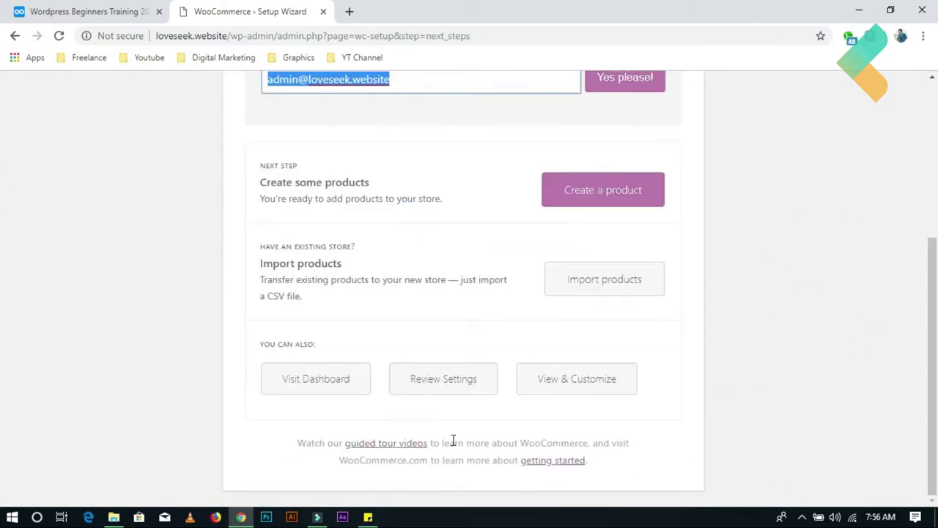
pyautogui.scroll(4, 349, 134)
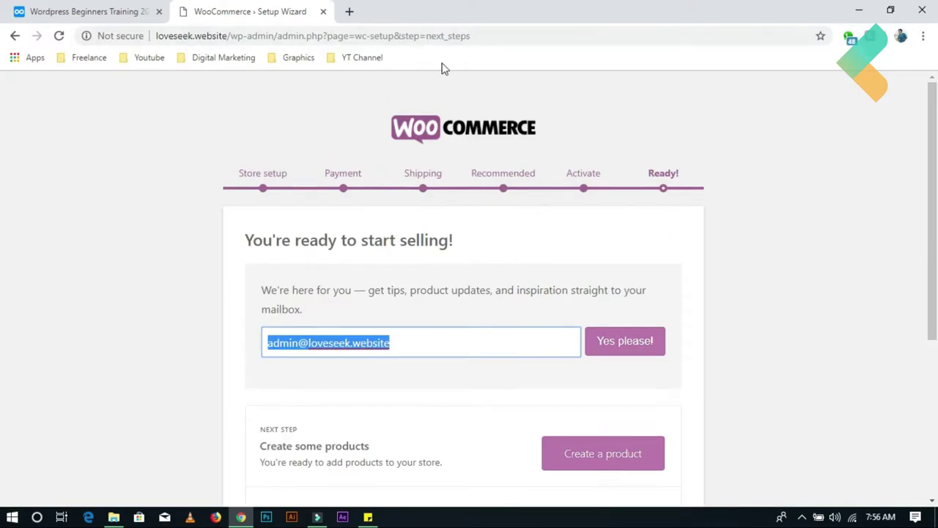
pyautogui.scroll(-3, 670, 289)
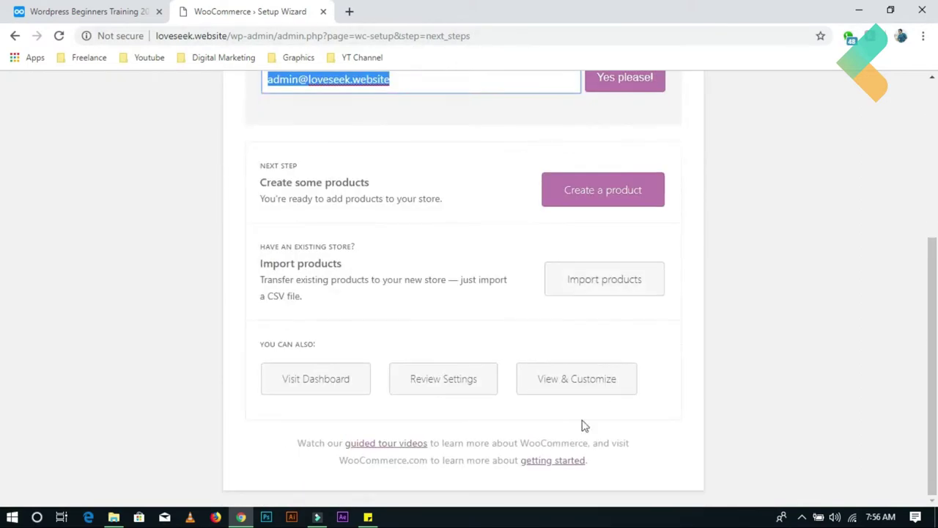
# Leave the setup wizard for the WordPress dashboard and open the Media Library.
pyautogui.click(318, 382)
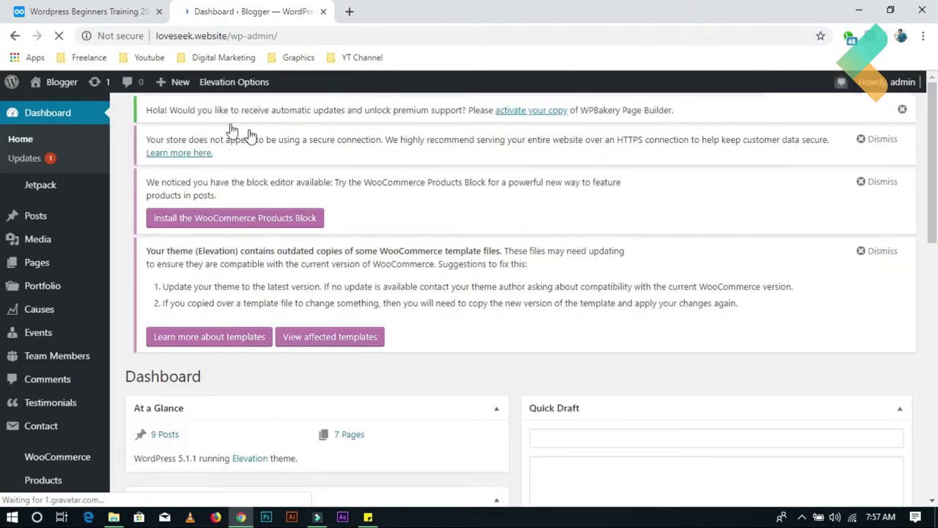
pyautogui.scroll(-3, 47, 376)
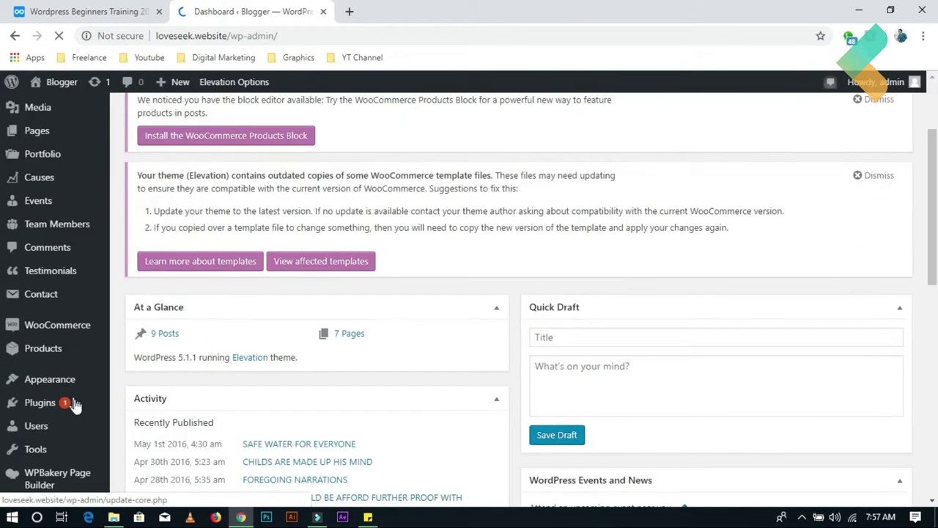
pyautogui.click(66, 253)
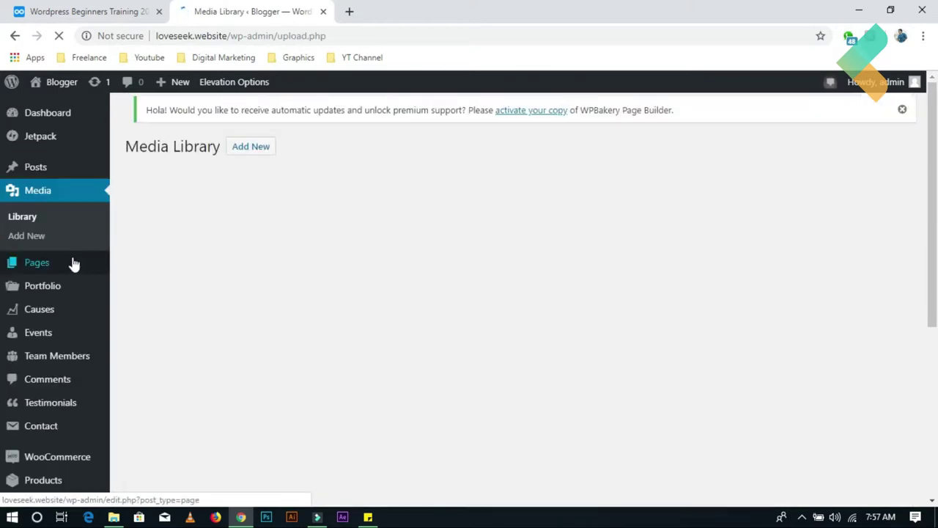
pyautogui.click(28, 261)
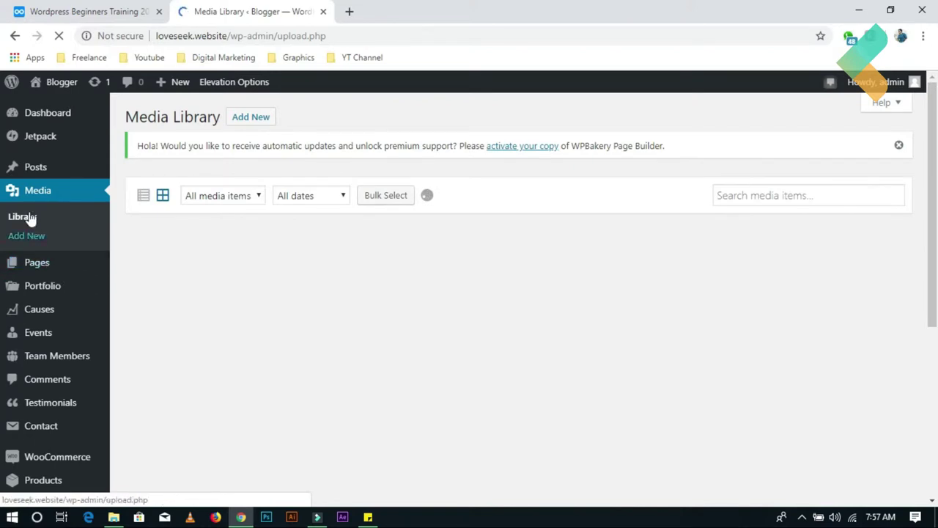
# Open the WooCommerce Orders page and look over where new orders are listed.
pyautogui.scroll(-2, 76, 316)
pyautogui.scroll(-1, 66, 350)
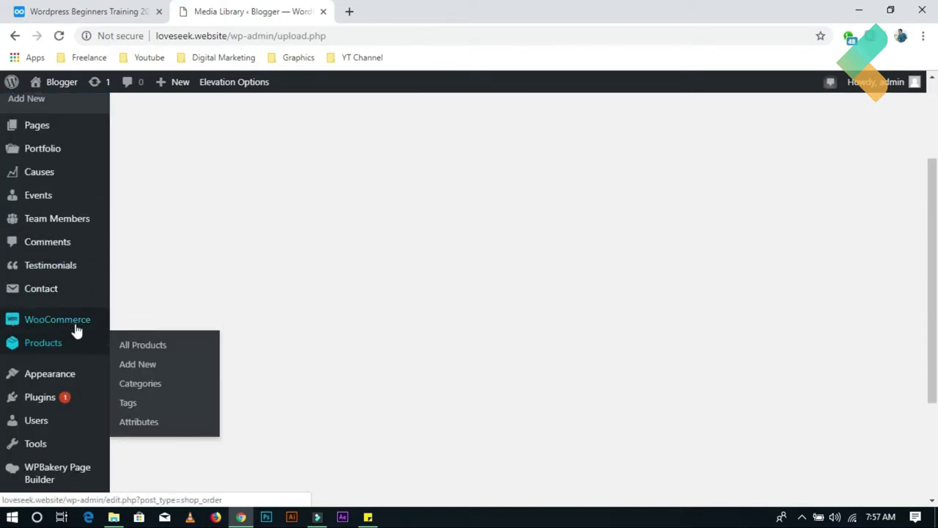
pyautogui.moveTo(73, 327)
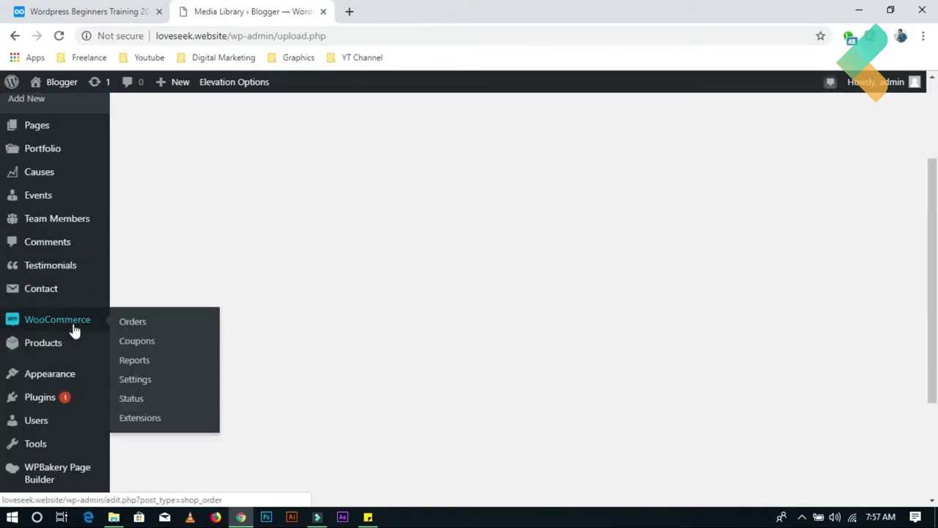
pyautogui.click(134, 324)
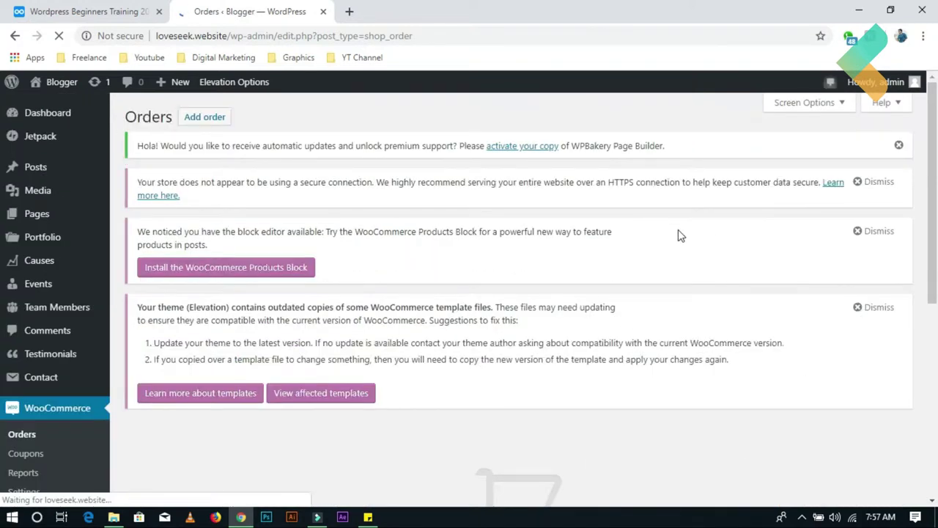
pyautogui.scroll(-5, 680, 235)
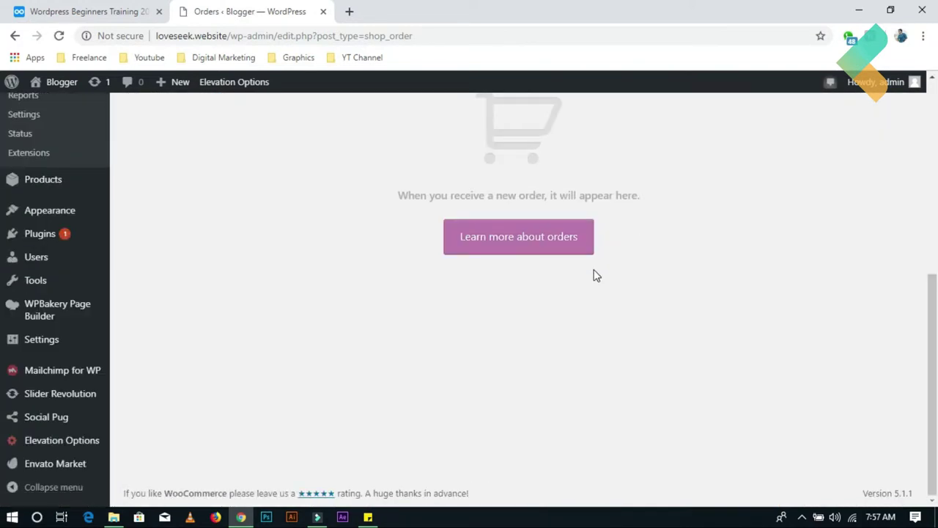
pyautogui.scroll(1, 565, 273)
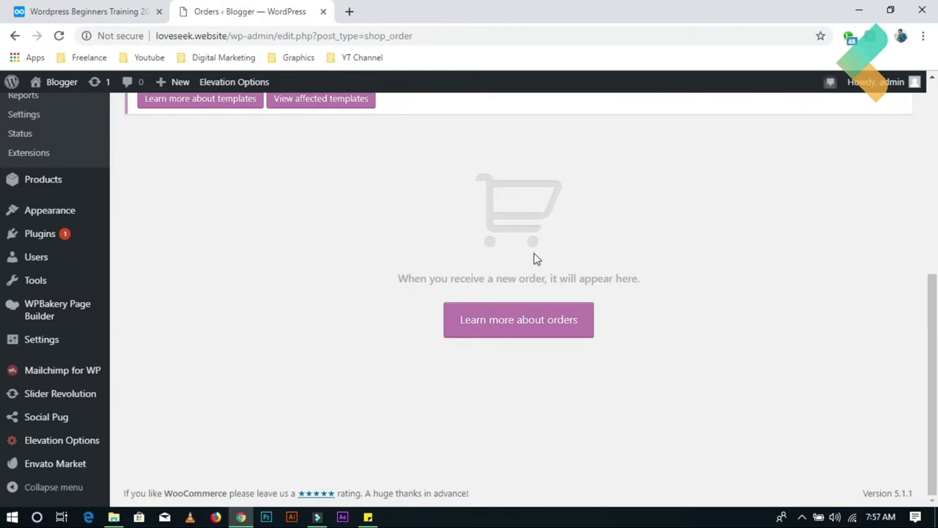
# Open the WooCommerce Coupons page.
pyautogui.moveTo(931, 388); pyautogui.dragTo(932, 282)
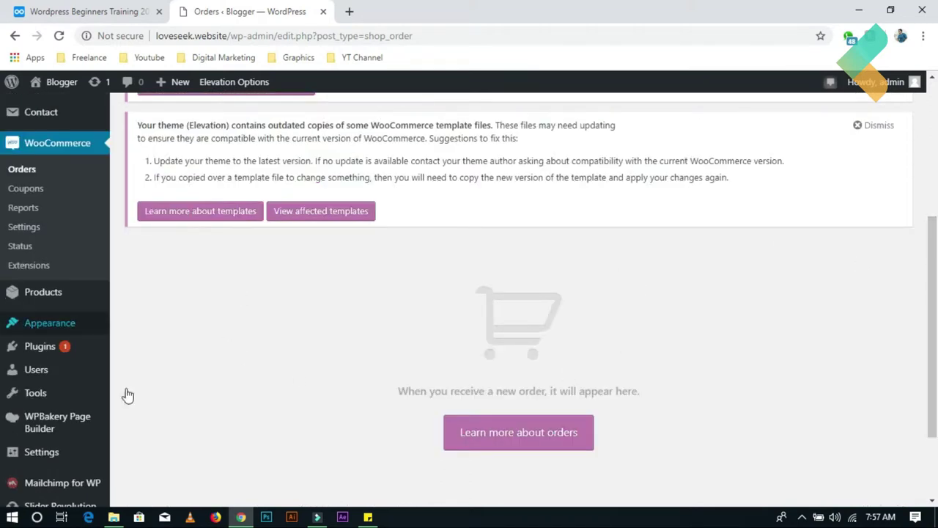
pyautogui.scroll(-2, 557, 293)
pyautogui.scroll(2, 8, 314)
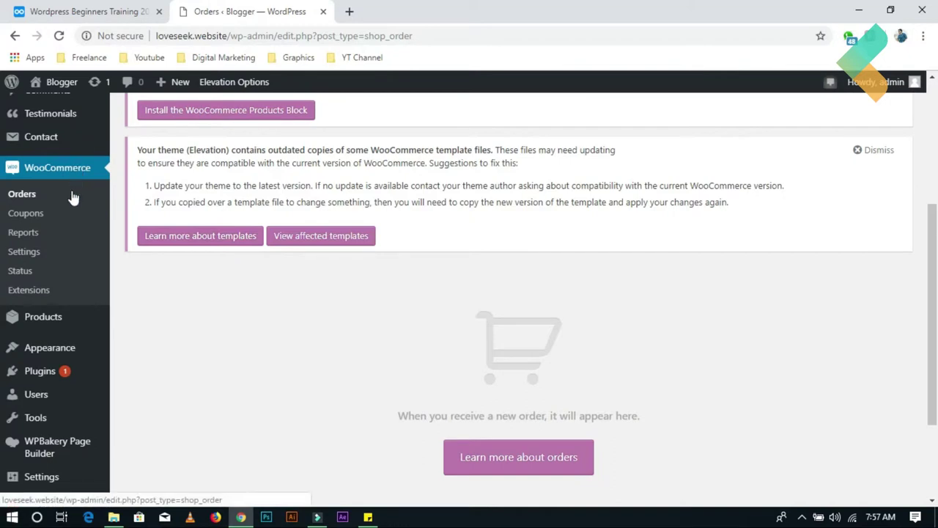
pyautogui.click(15, 214)
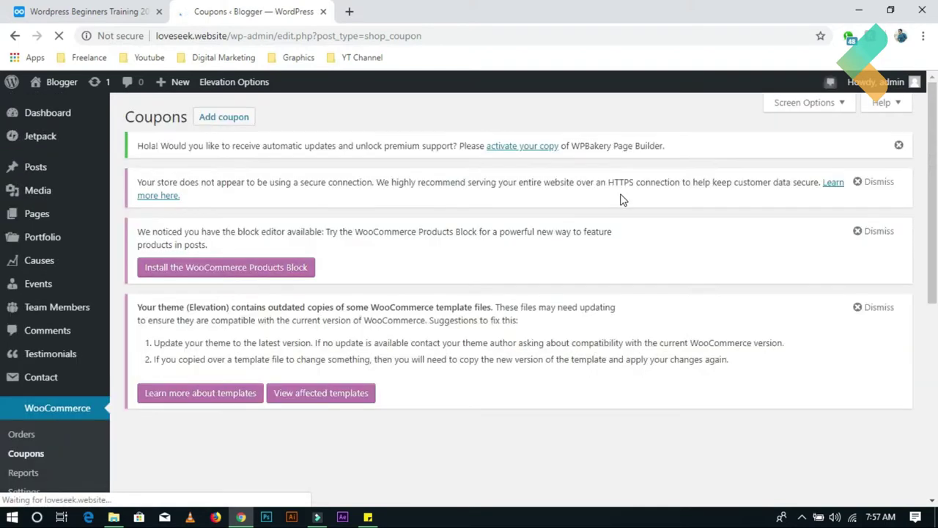
# Start creating the store's first coupon and enter bb as the coupon code.
pyautogui.moveTo(933, 165); pyautogui.dragTo(928, 290)
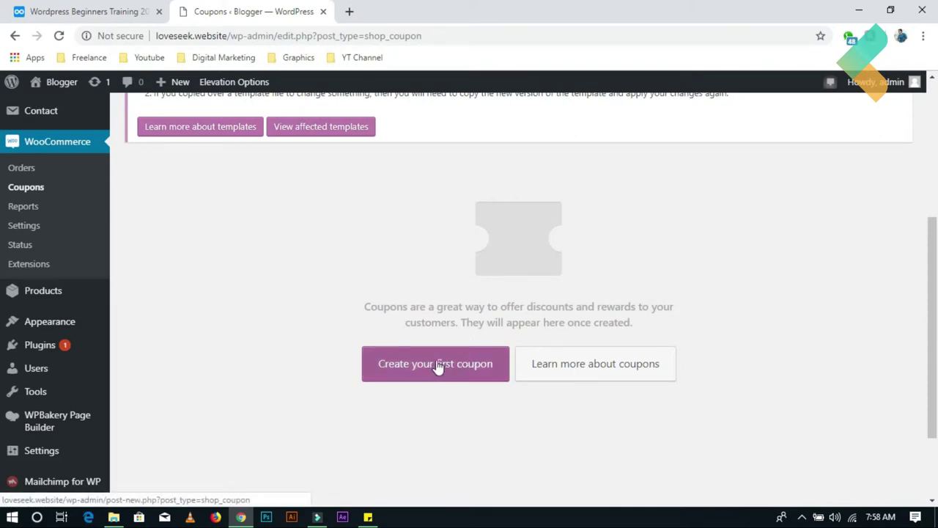
pyautogui.click(460, 376)
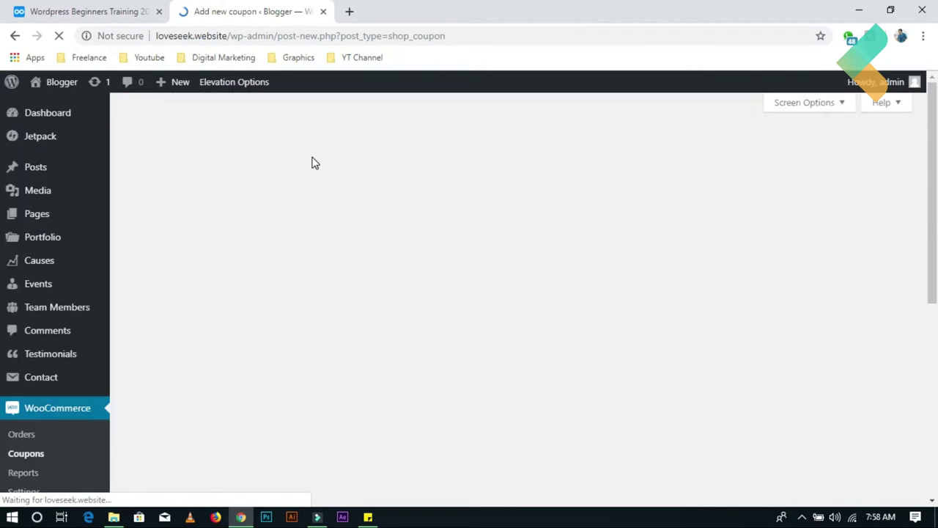
pyautogui.scroll(-1, 359, 363)
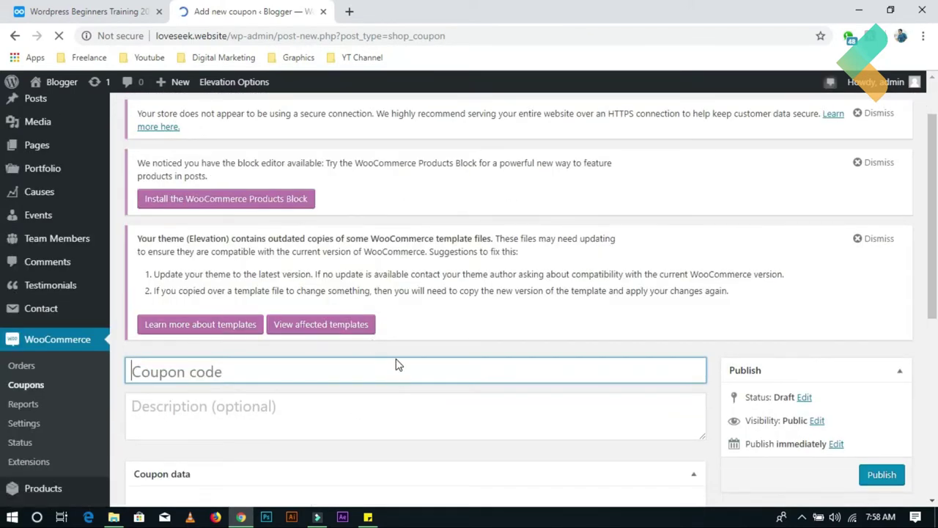
pyautogui.write('bb')
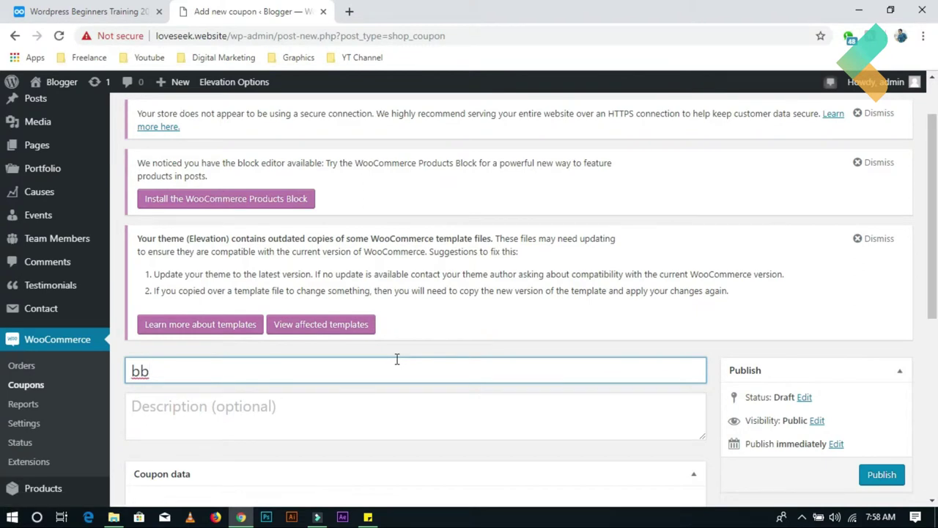
# Enter "get flat 50% off" as the coupon's description.
pyautogui.scroll(-3, 524, 365)
pyautogui.click(257, 212)
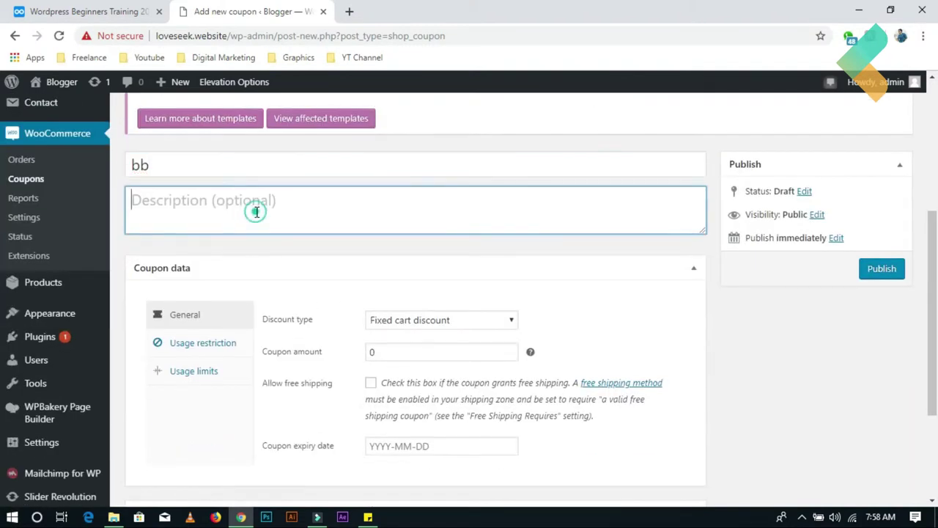
pyautogui.write('get flat 50% o')
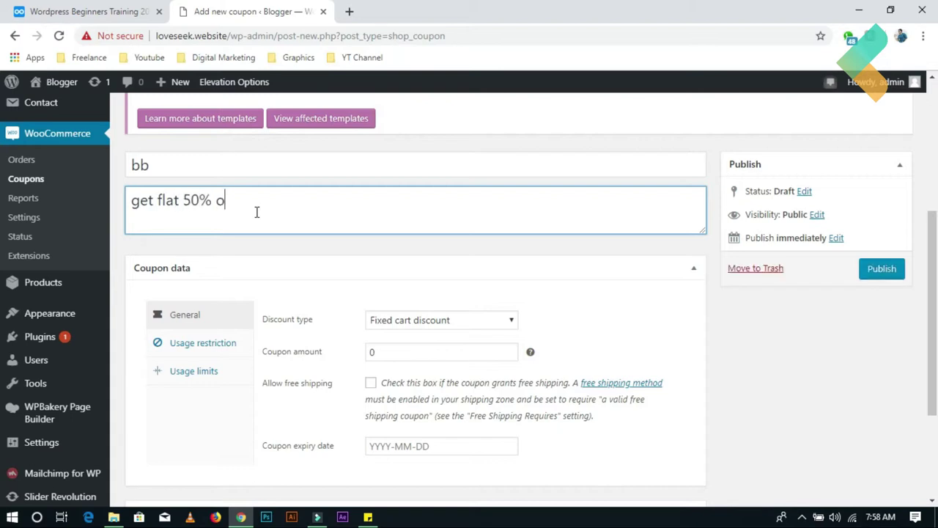
pyautogui.write('ff')
# Keep Fixed cart discount as the coupon's discount type and set the coupon amount to 500.
pyautogui.scroll(-1, 440, 254)
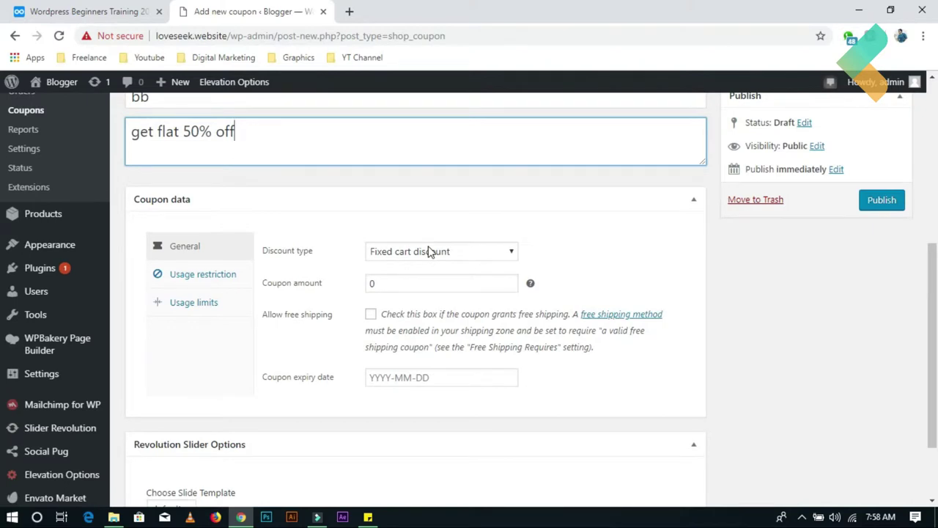
pyautogui.click(466, 251)
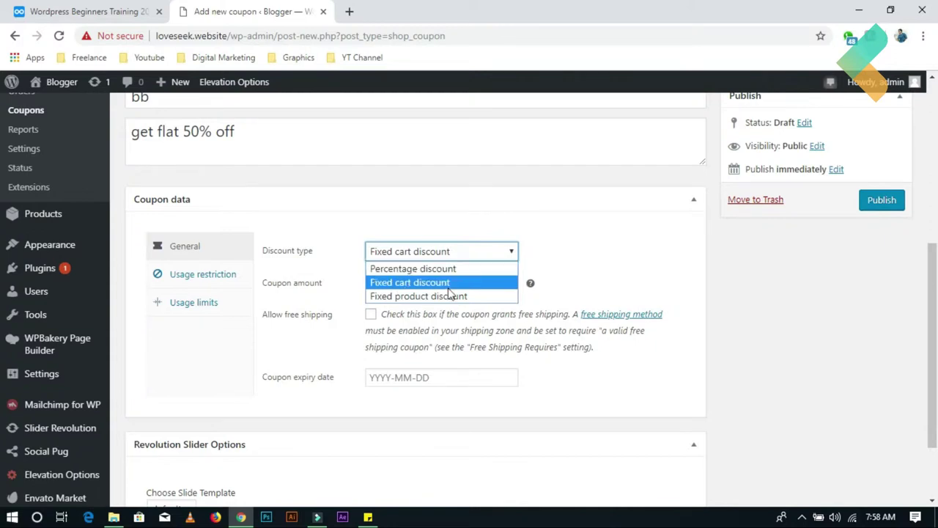
pyautogui.click(450, 286)
pyautogui.doubleClick(442, 283)
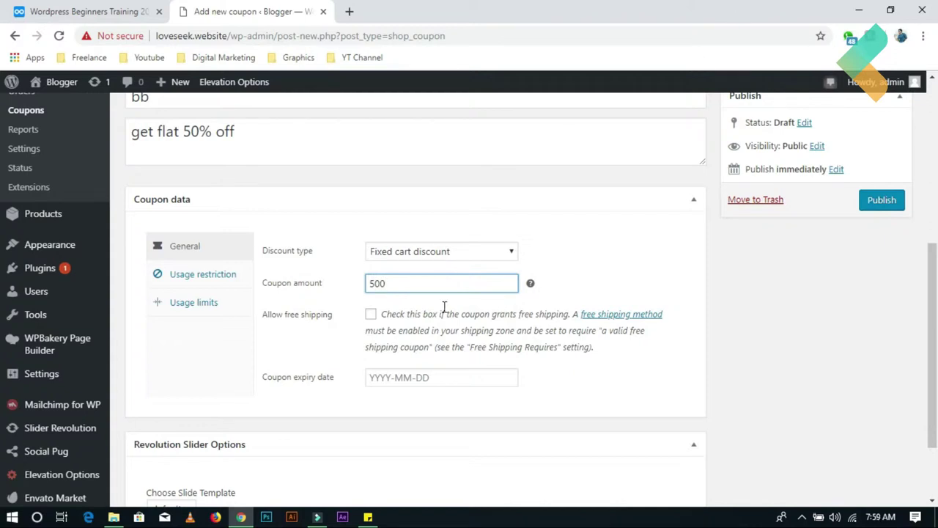
# View the calendar for the coupon expiry date and close it without choosing a date.
pyautogui.click(421, 377)
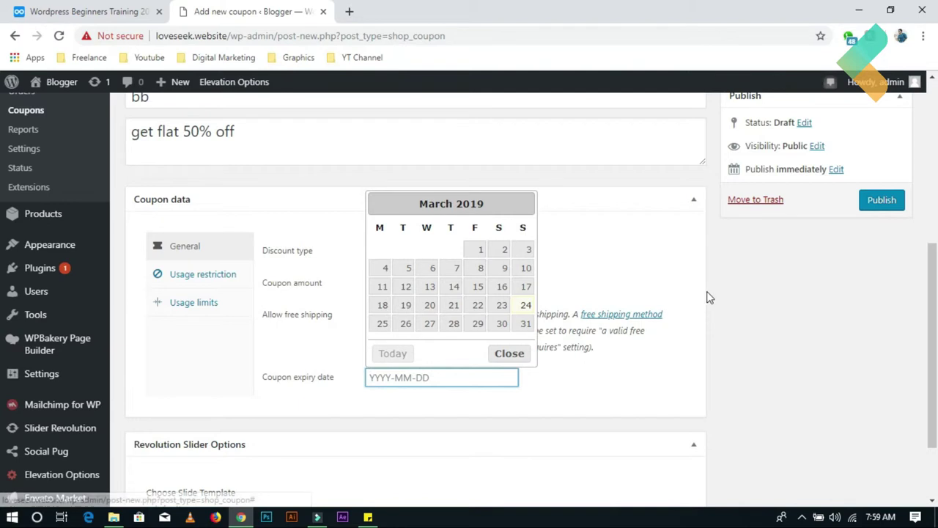
pyautogui.click(639, 231)
pyautogui.scroll(-1, 3, 307)
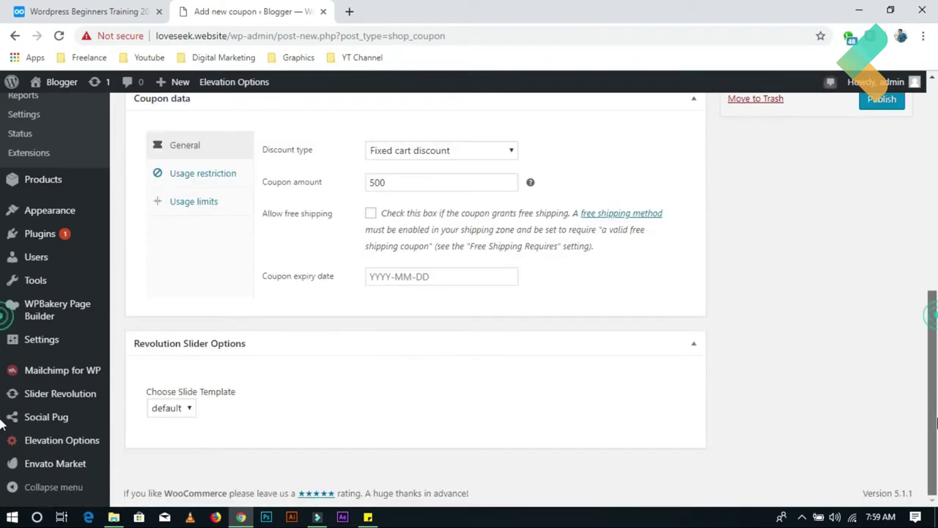
pyautogui.scroll(2, 4, 306)
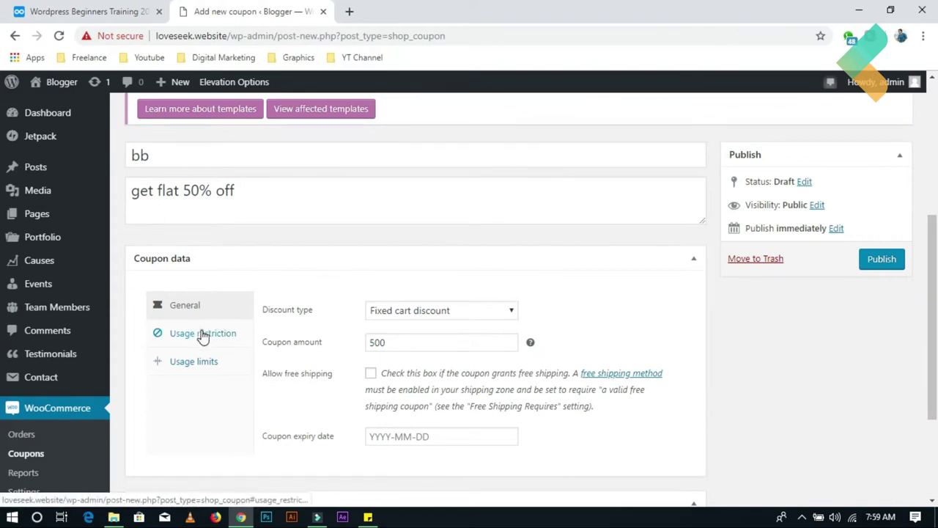
# Examine the coupon's usage restrictions on spend, products and categories, and its usage limits per coupon and per user.
pyautogui.click(201, 334)
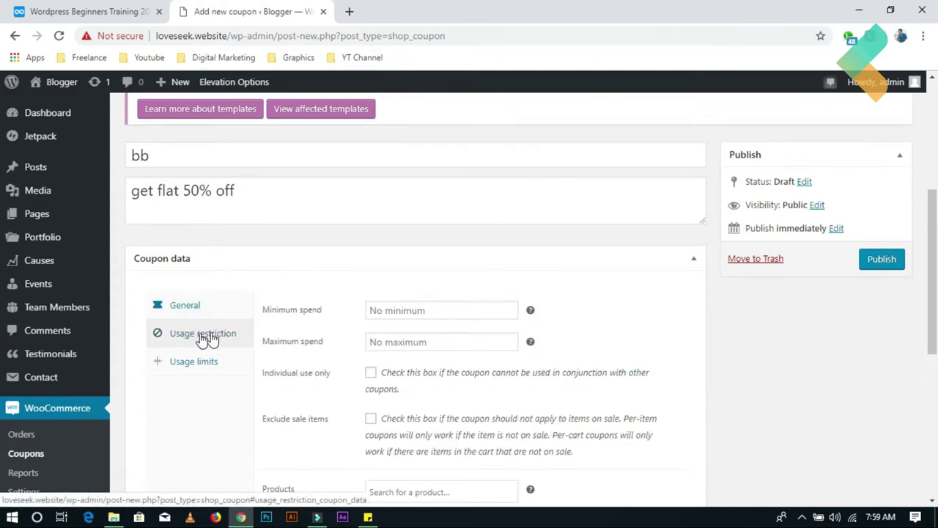
pyautogui.tripleClick(269, 310)
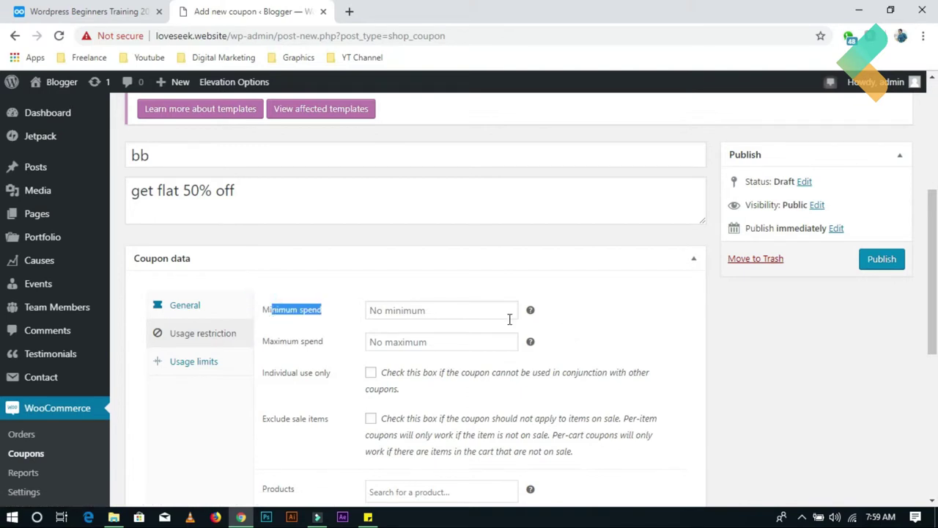
pyautogui.click(450, 310)
pyautogui.click(411, 341)
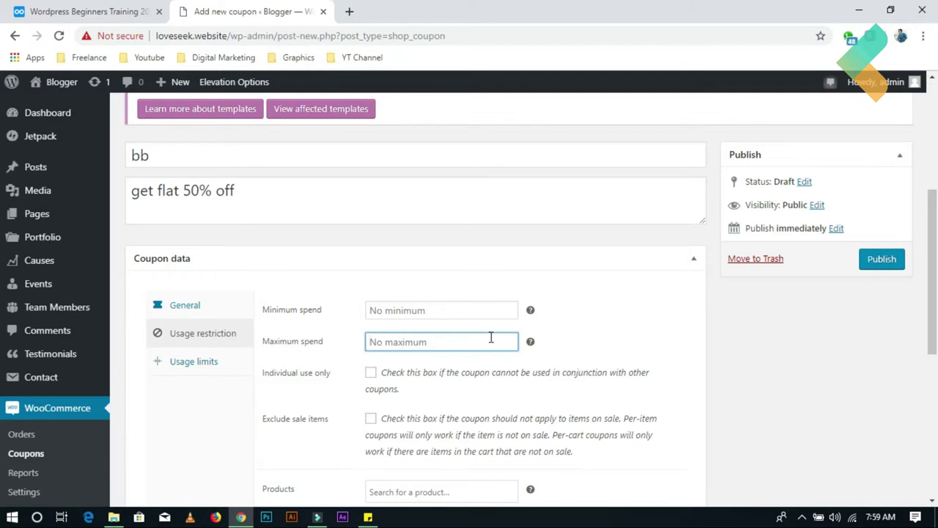
pyautogui.scroll(-2, 491, 337)
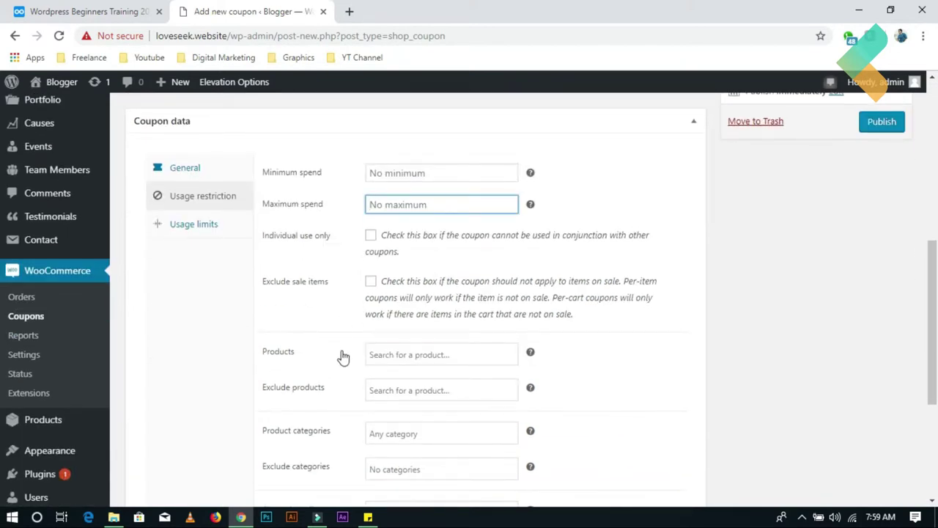
pyautogui.click(420, 357)
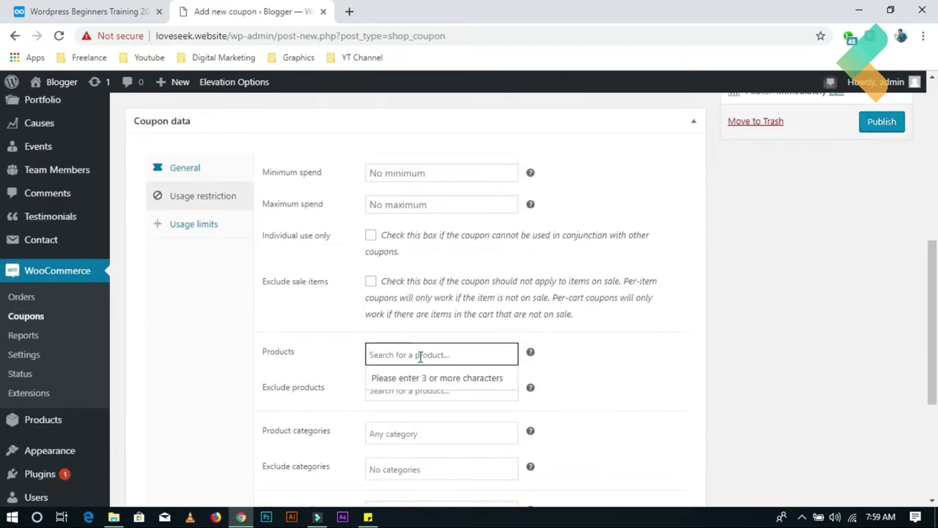
pyautogui.scroll(-1, 330, 378)
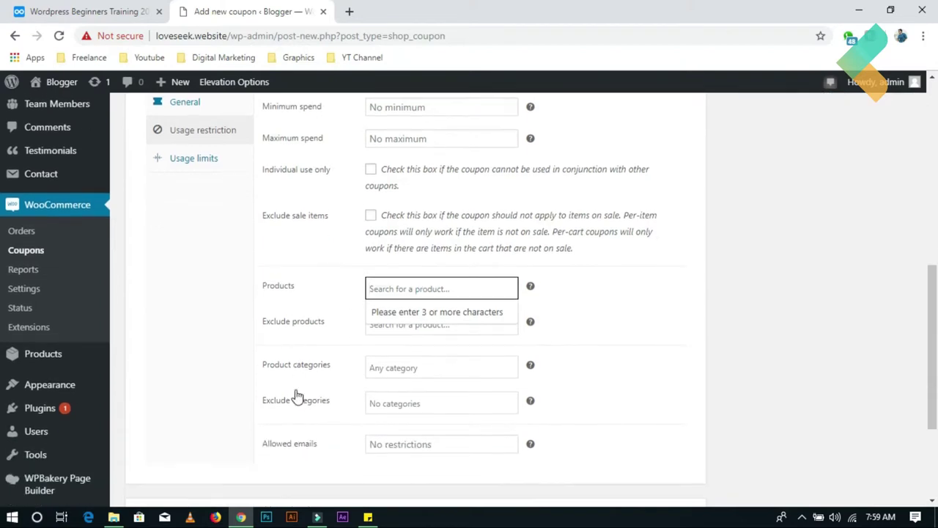
pyautogui.click(420, 365)
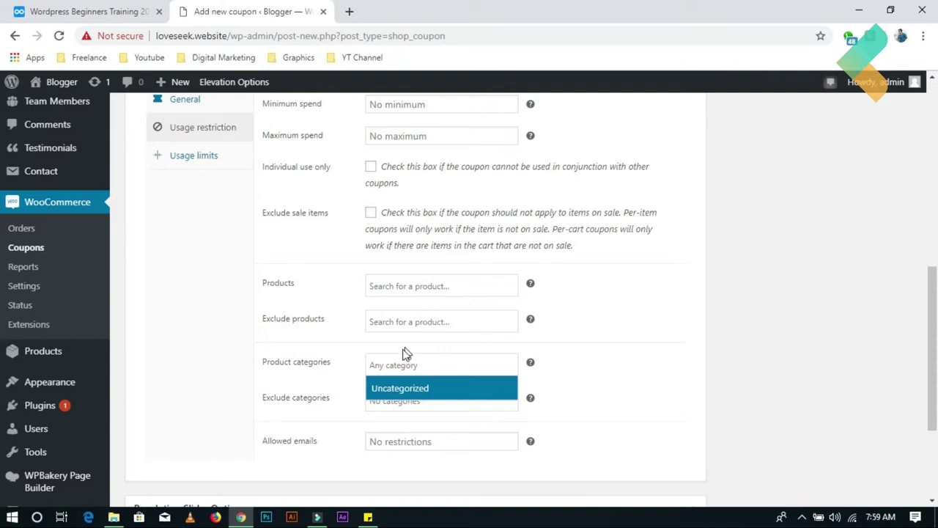
pyautogui.click(229, 307)
pyautogui.scroll(1, 239, 279)
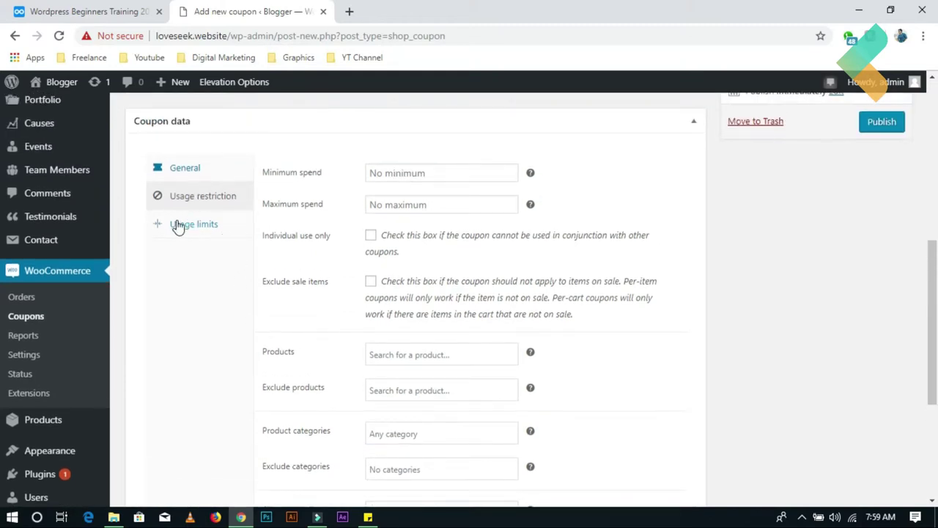
pyautogui.click(203, 227)
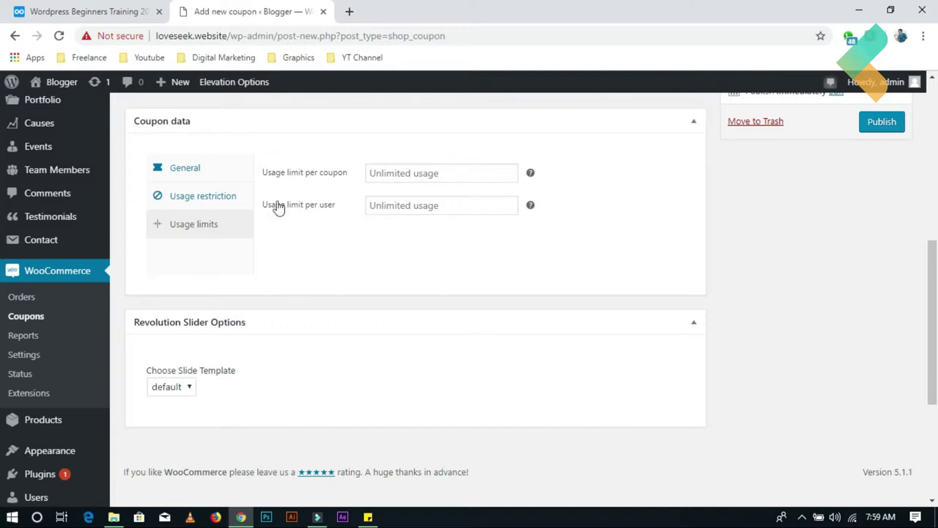
pyautogui.click(480, 206)
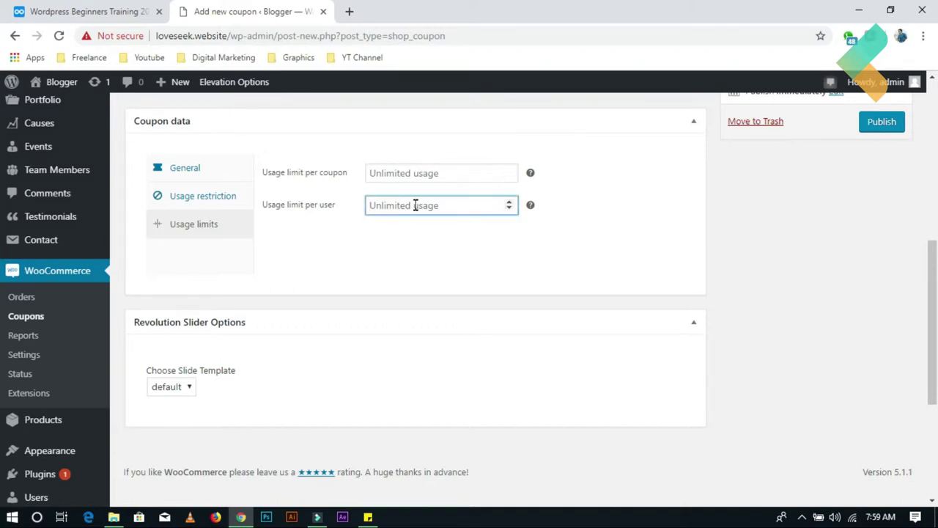
# Publish the bb coupon.
pyautogui.scroll(4, 916, 293)
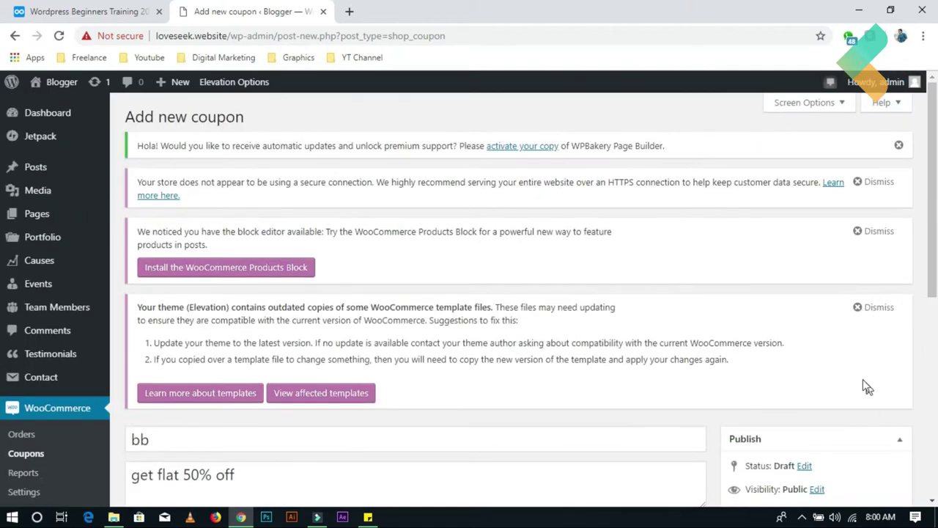
pyautogui.scroll(-1, 880, 370)
pyautogui.click(886, 346)
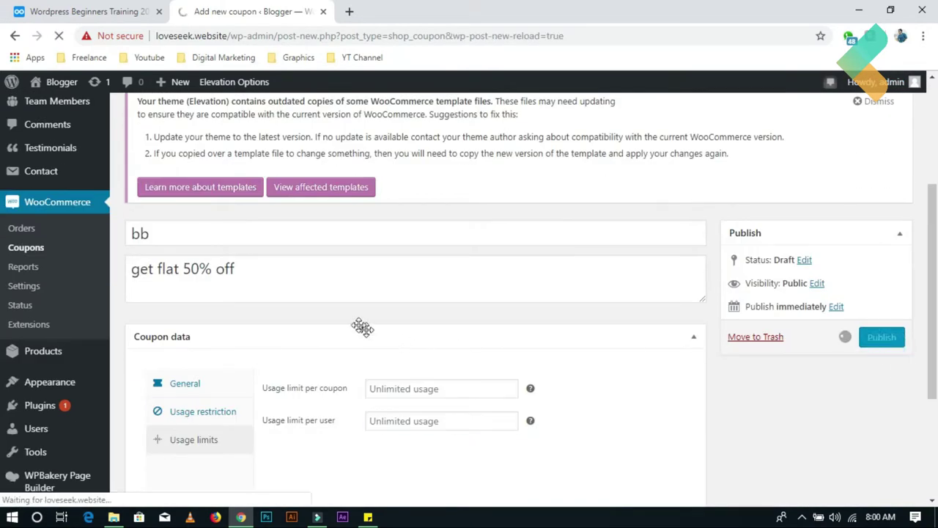
pyautogui.moveTo(161, 231); pyautogui.dragTo(140, 241)
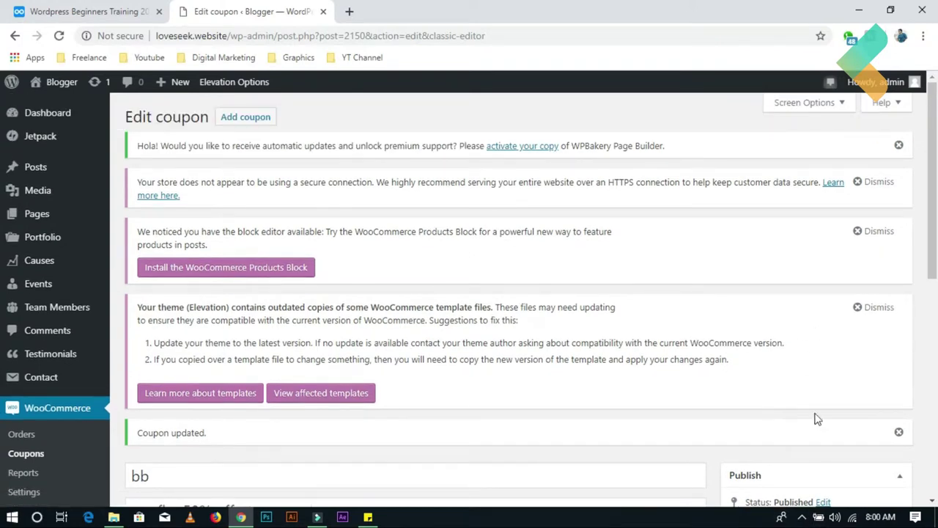
pyautogui.click(804, 518)
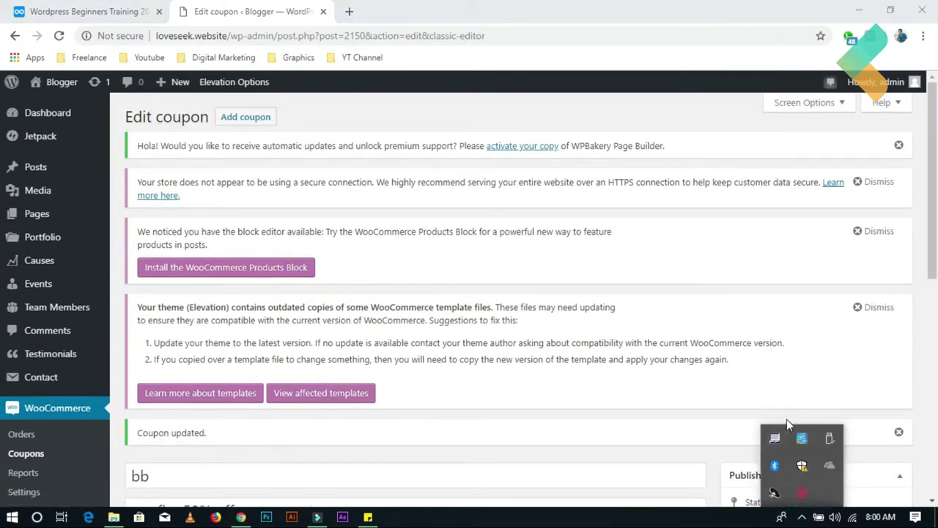
pyautogui.rightClick(807, 496)
pyautogui.click(821, 501)
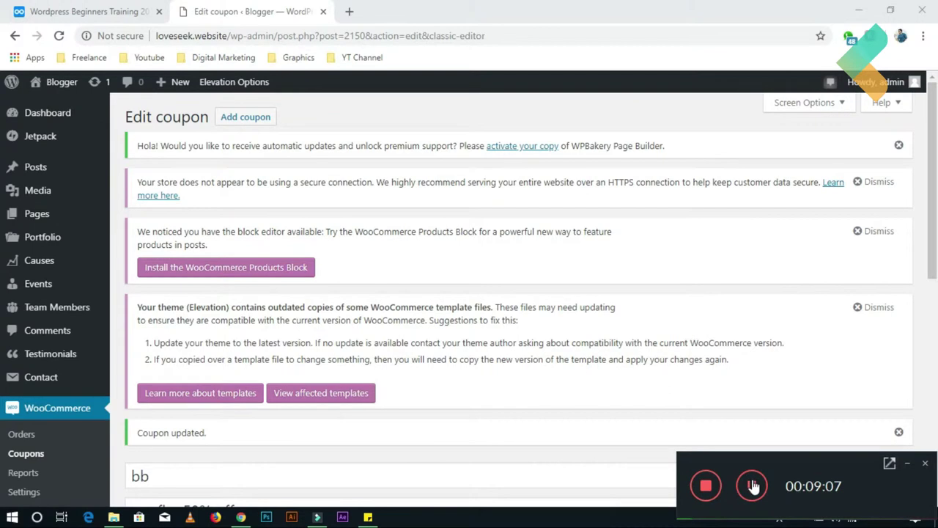
pyautogui.click(747, 486)
# Open the WooCommerce Reports page and look over the sales figures and chart for the last 7 days.
pyautogui.scroll(-2, 36, 425)
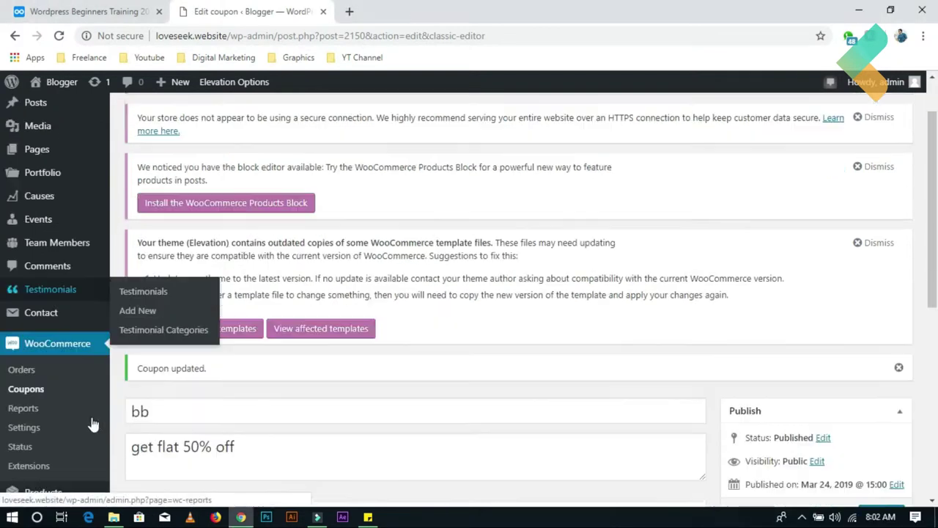
pyautogui.click(28, 336)
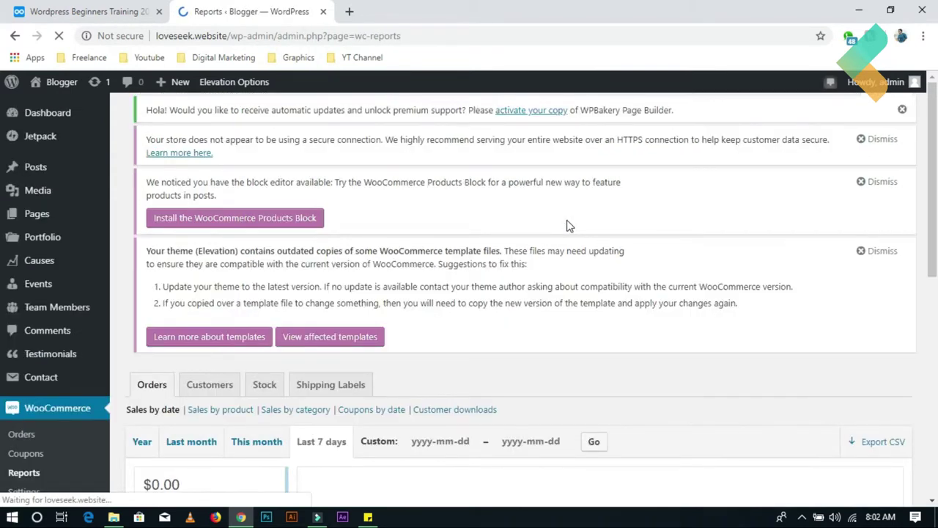
pyautogui.scroll(-3, 563, 302)
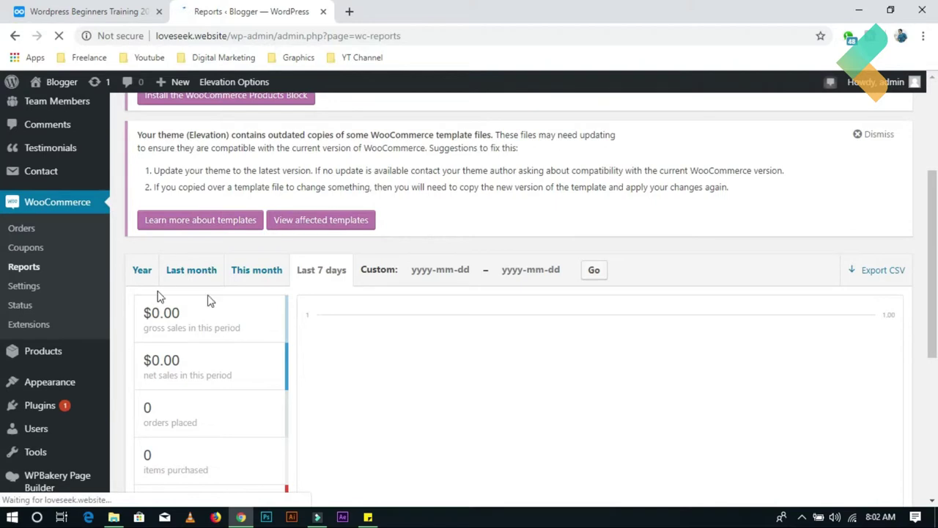
pyautogui.scroll(-2, 528, 304)
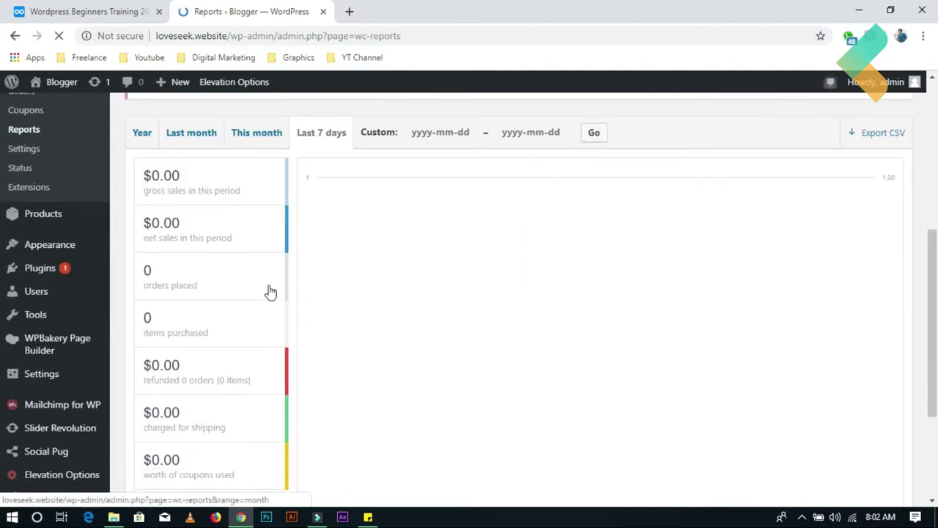
pyautogui.scroll(-4, 242, 411)
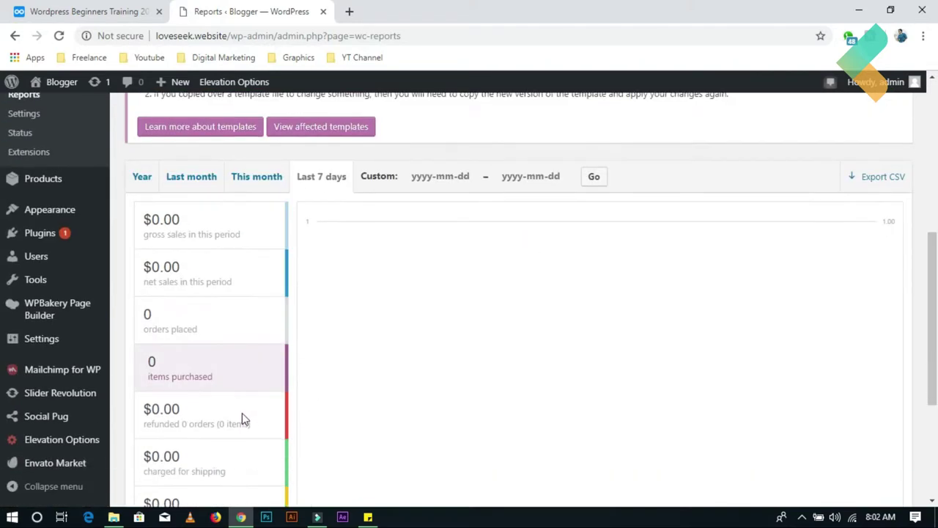
pyautogui.scroll(5, 269, 389)
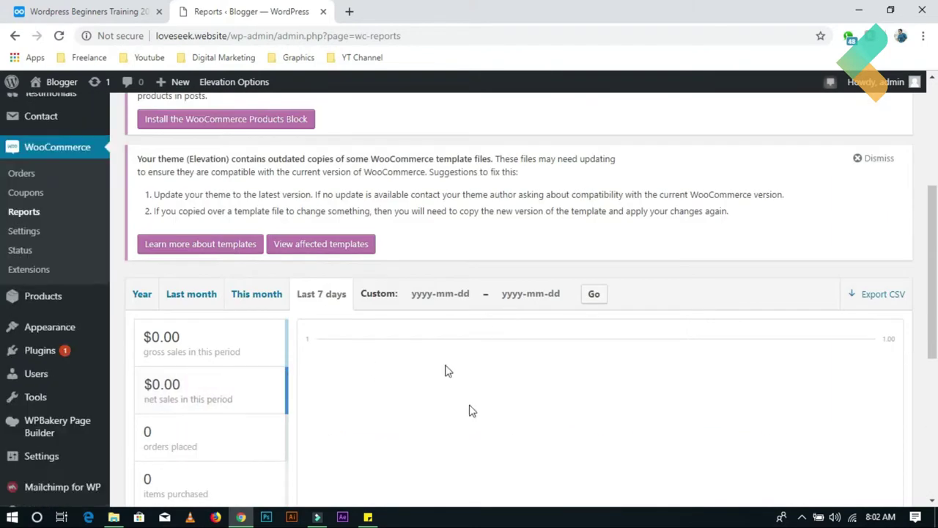
pyautogui.scroll(-1, 408, 352)
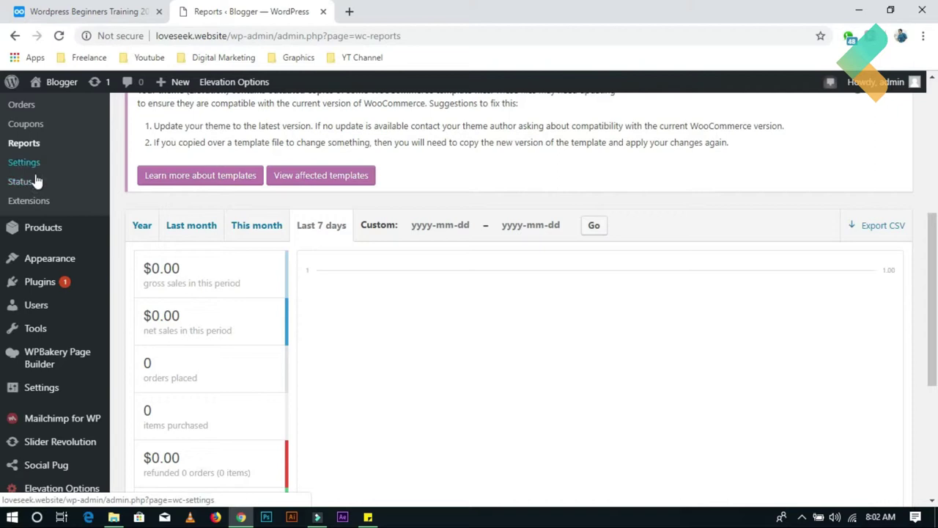
# Open the WooCommerce Status page and look over its WordPress environment and server environment details.
pyautogui.click(28, 182)
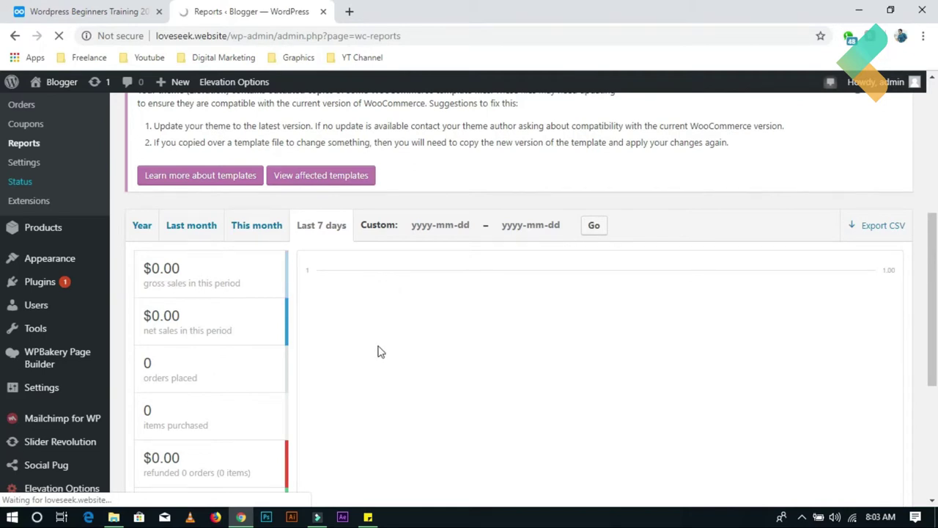
pyautogui.scroll(3, 380, 345)
pyautogui.scroll(1, 380, 339)
pyautogui.scroll(-5, 381, 341)
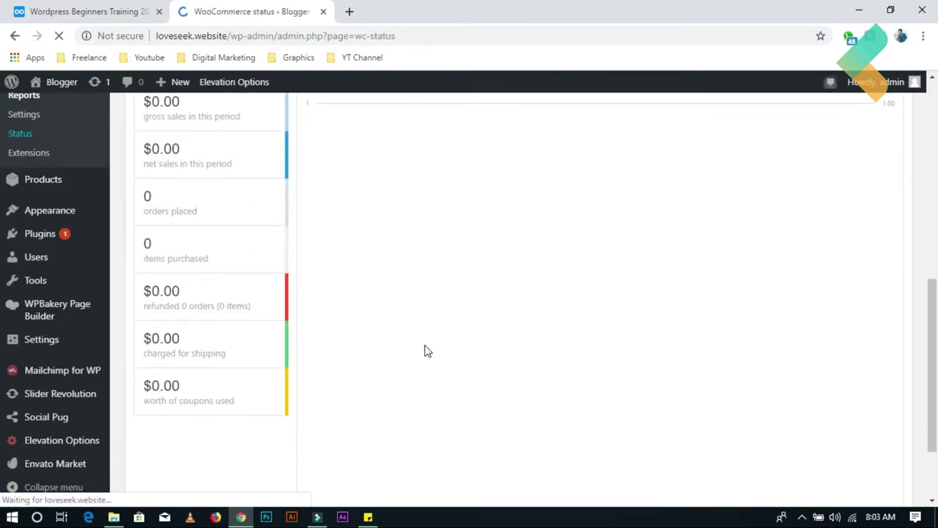
pyautogui.scroll(-3, 593, 274)
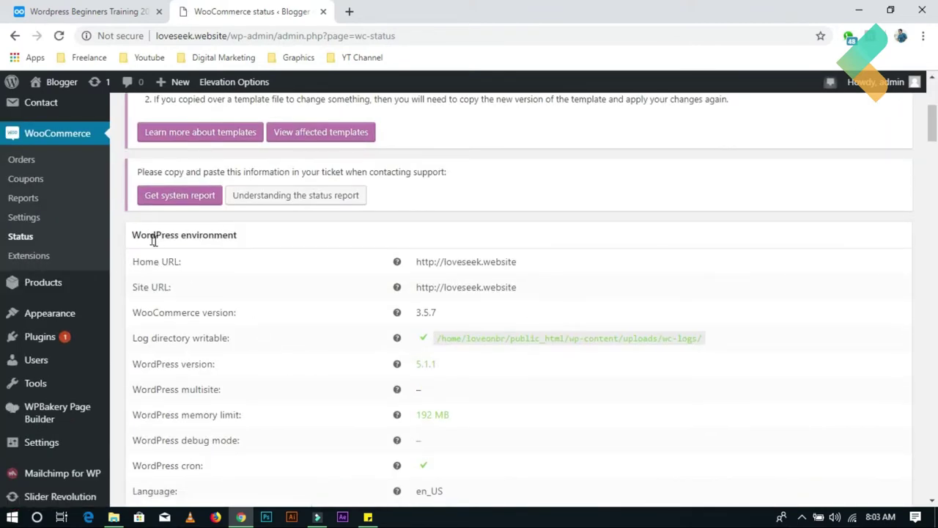
pyautogui.moveTo(145, 236); pyautogui.dragTo(272, 242)
pyautogui.scroll(-3, 339, 270)
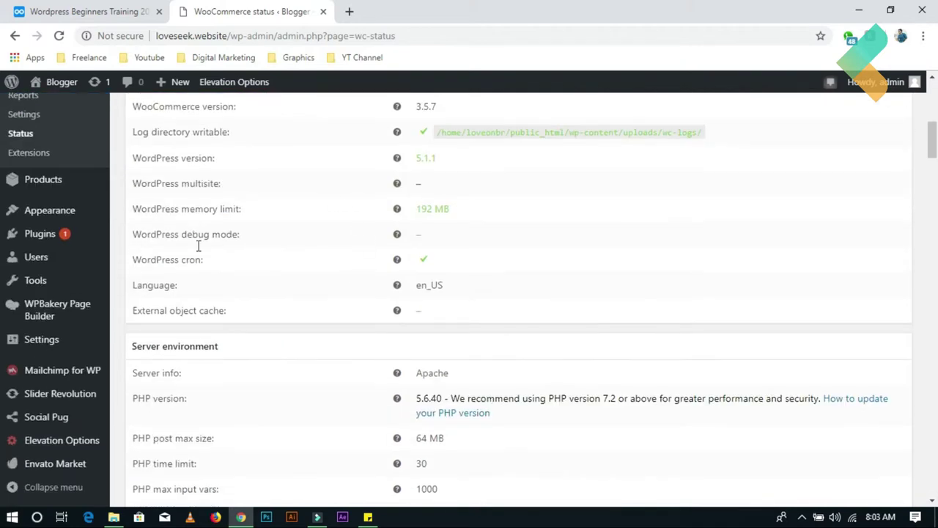
pyautogui.scroll(-3, 377, 385)
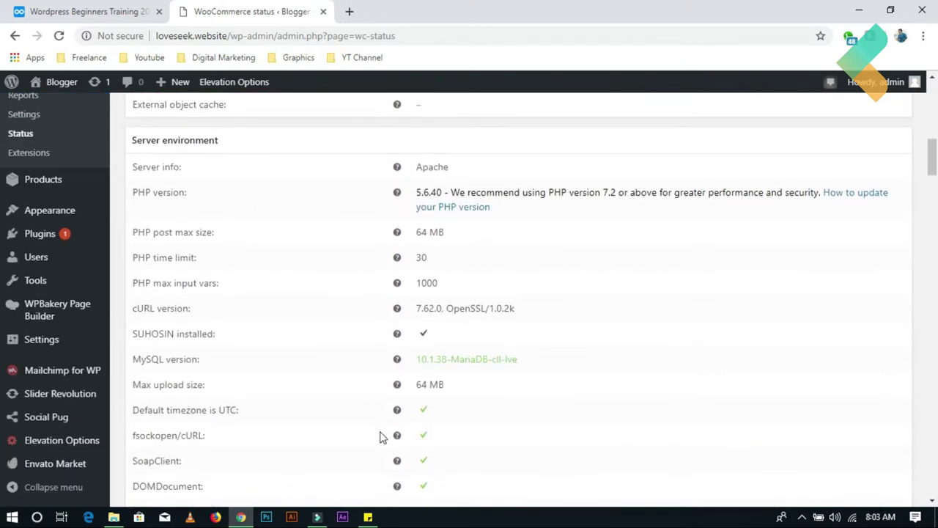
pyautogui.scroll(-1, 430, 472)
pyautogui.scroll(9, 341, 438)
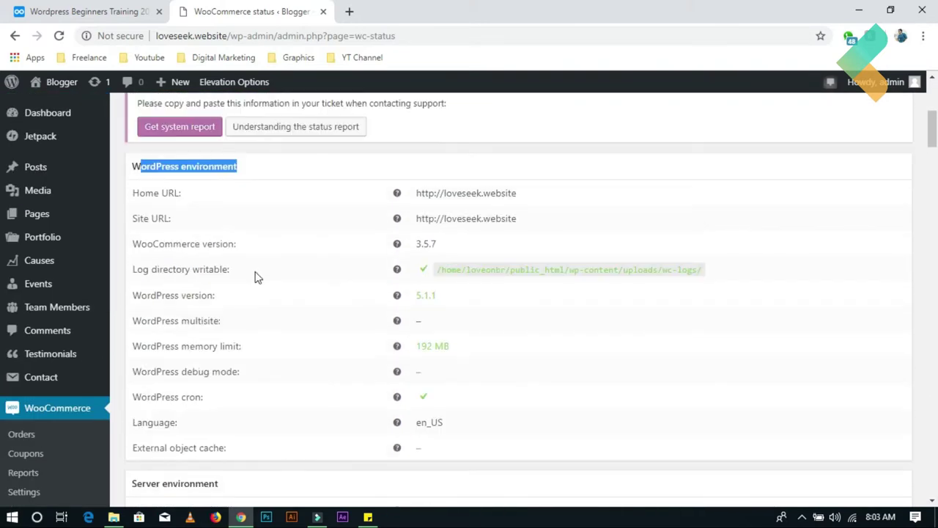
pyautogui.scroll(-1, 61, 425)
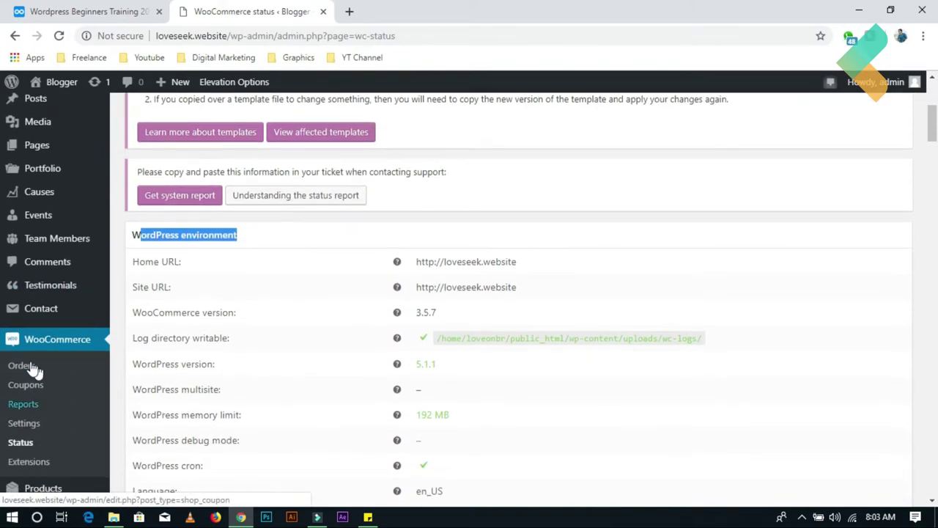
# Open the WooCommerce Extensions page and look over the featured extensions such as Subscriptions, Bookings and Memberships.
pyautogui.click(22, 464)
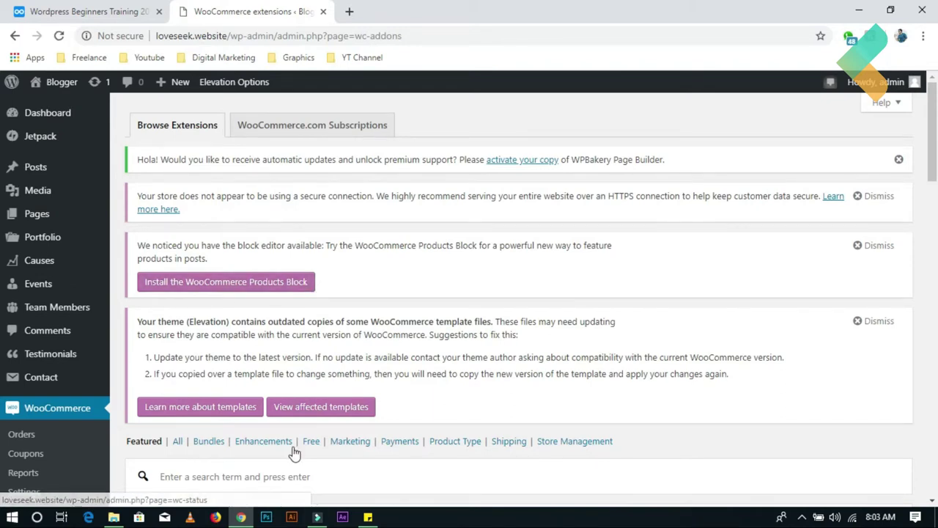
pyautogui.scroll(-4, 293, 451)
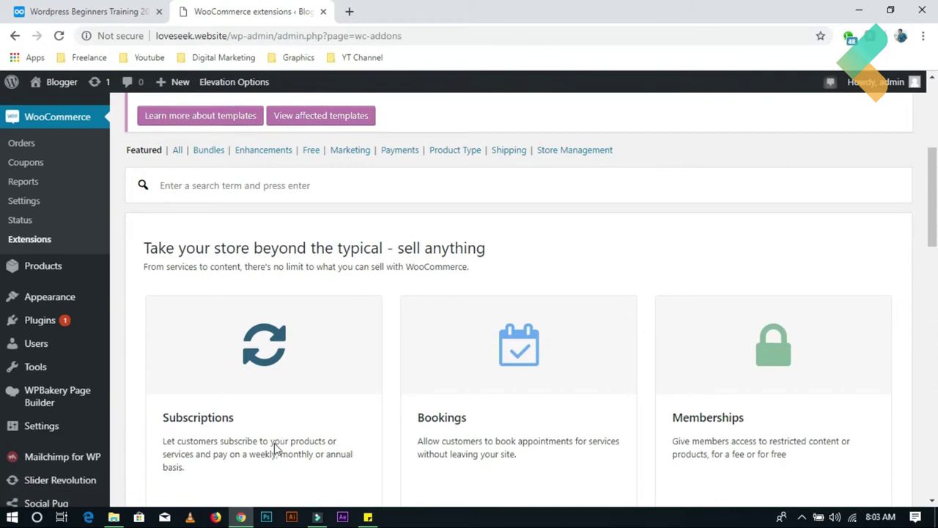
pyautogui.scroll(-2, 277, 449)
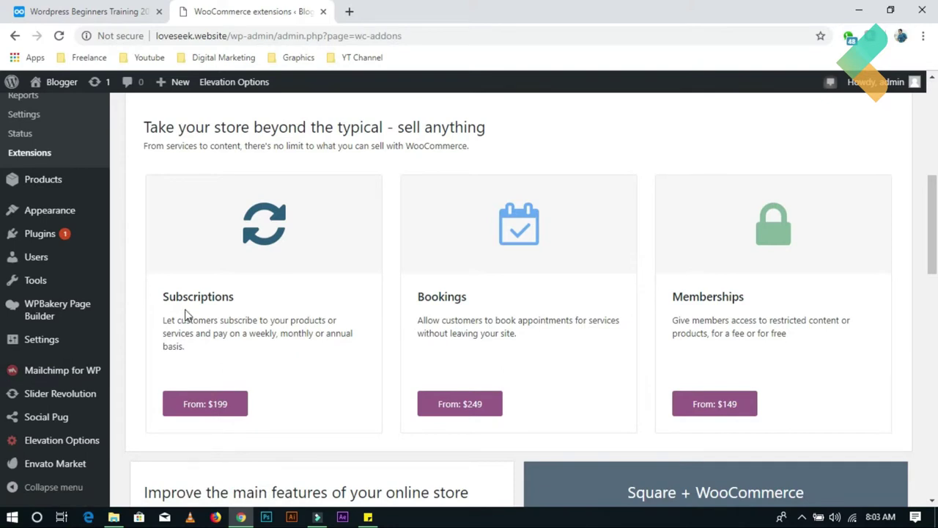
pyautogui.scroll(4, 186, 314)
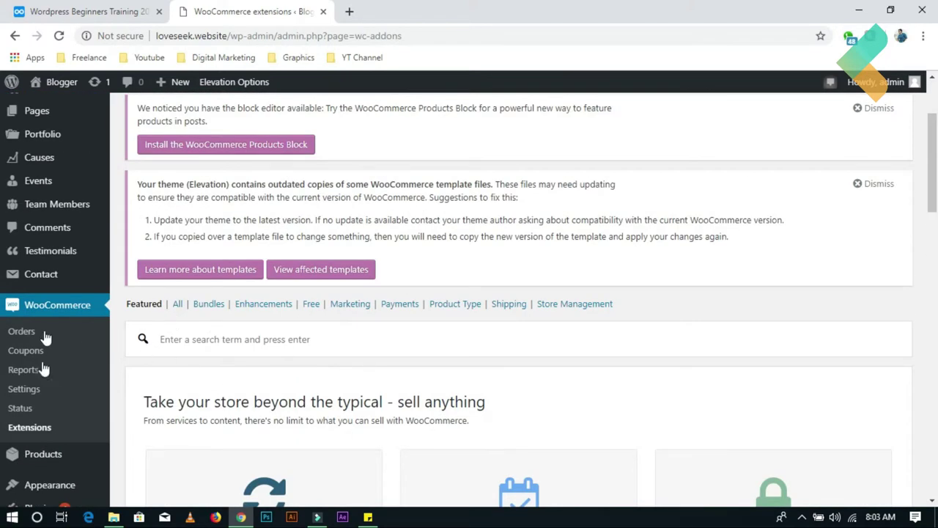
# Open the WooCommerce settings and look over the General section's store address and selling, shipping, tax and coupon options.
pyautogui.scroll(-1, 167, 355)
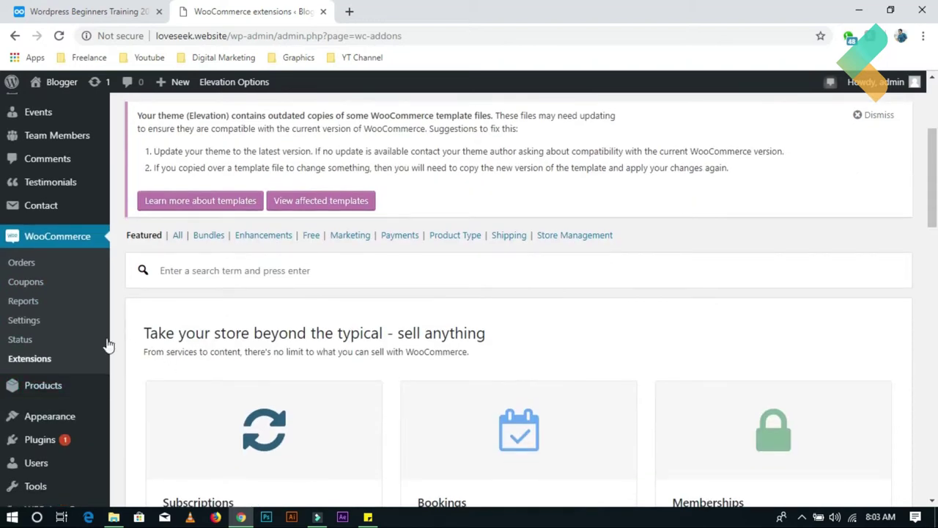
pyautogui.click(23, 321)
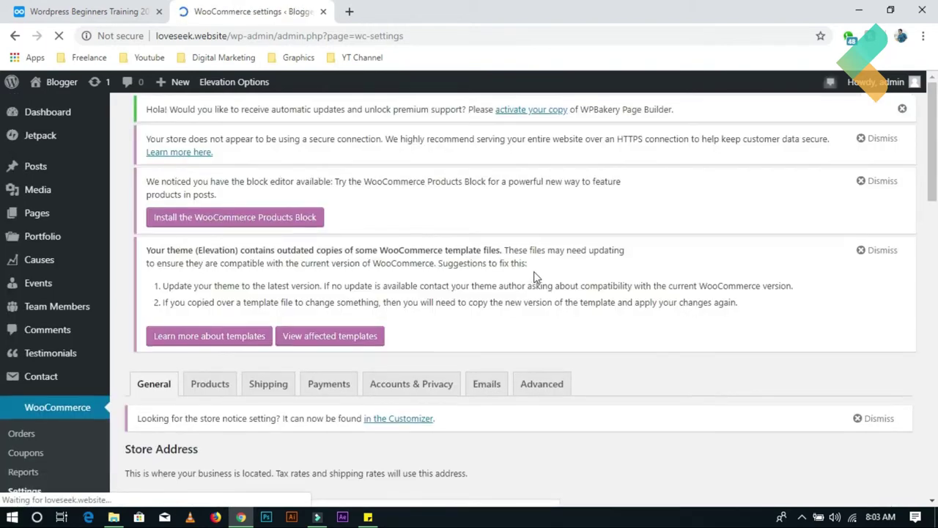
pyautogui.scroll(-6, 679, 253)
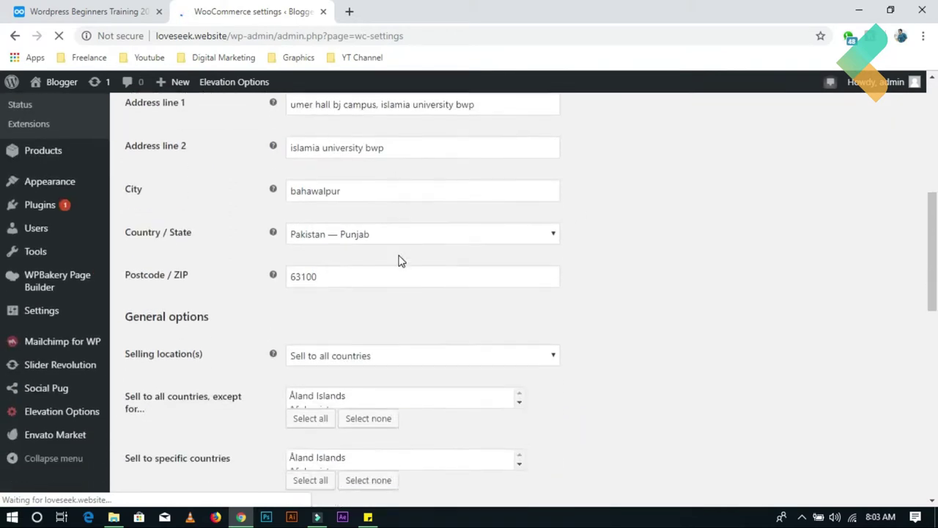
pyautogui.scroll(-1, 402, 260)
pyautogui.scroll(-8, 328, 428)
pyautogui.scroll(8, 328, 427)
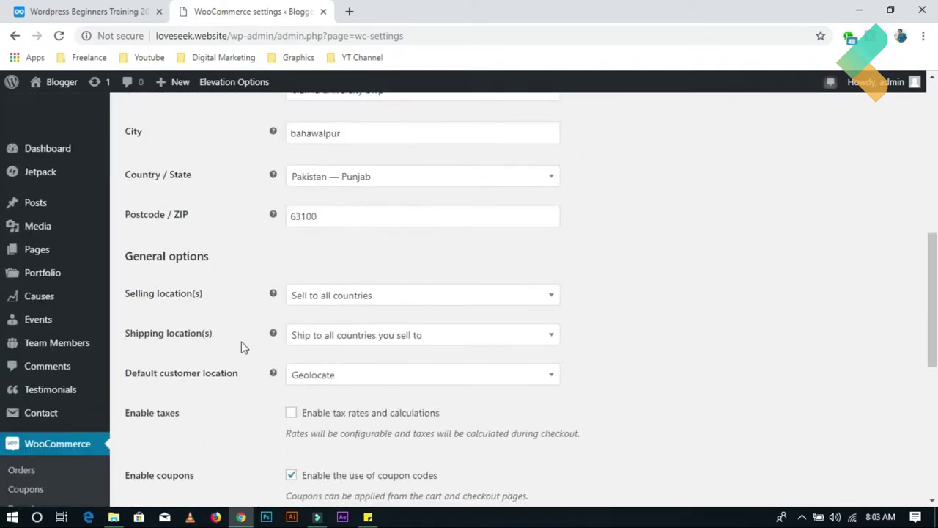
pyautogui.scroll(7, 244, 348)
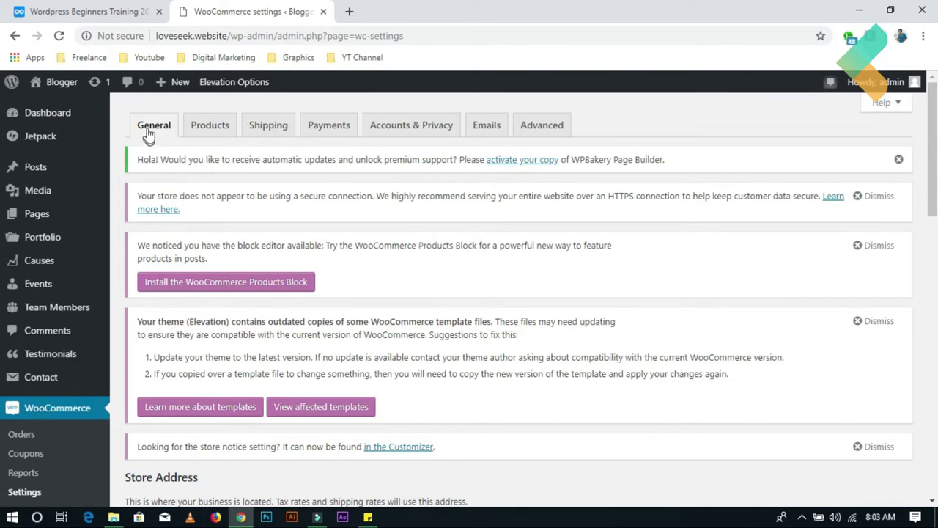
# View the general Products settings, covering shop page, add to cart behaviour, measurement units and reviews.
pyautogui.click(203, 129)
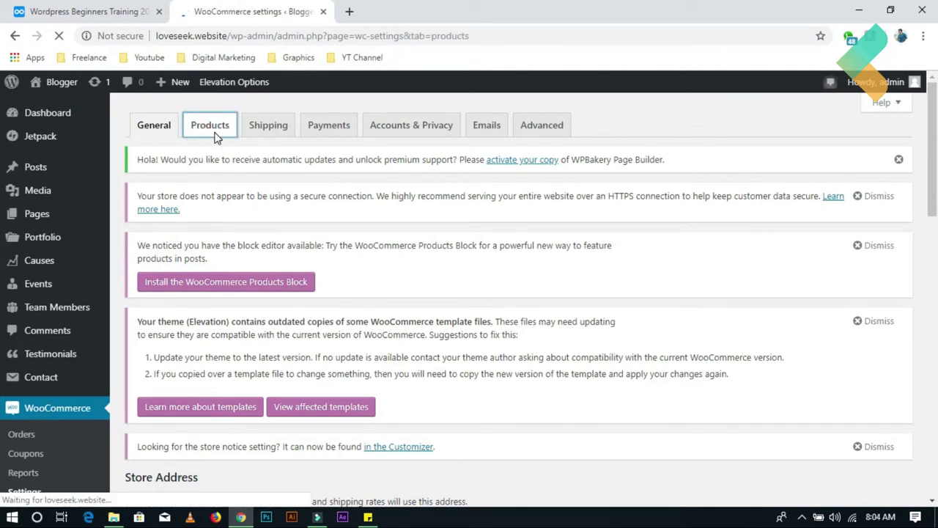
pyautogui.scroll(-4, 440, 308)
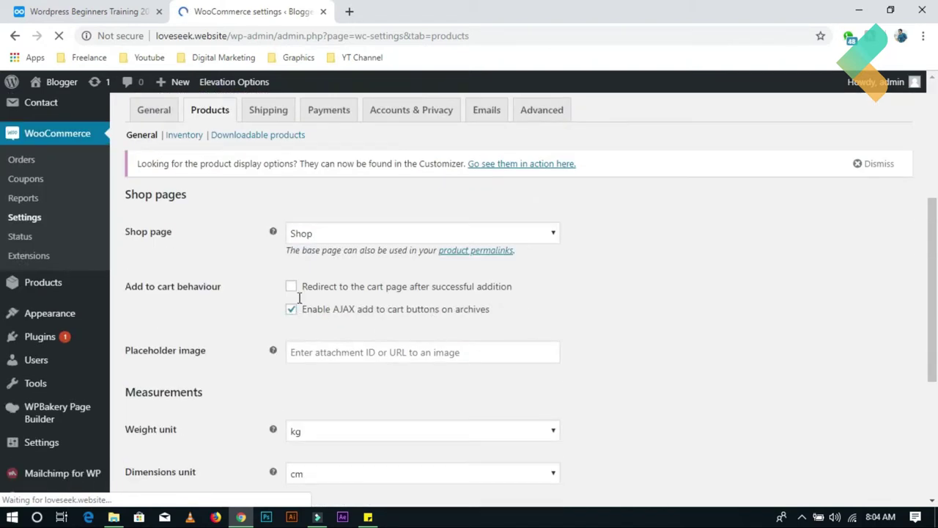
pyautogui.scroll(-2, 358, 278)
pyautogui.scroll(-3, 357, 307)
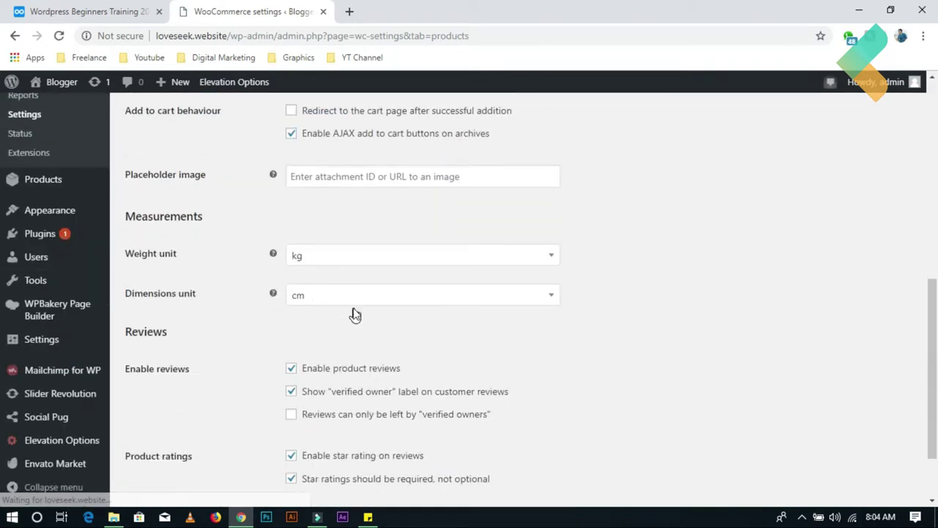
pyautogui.scroll(3, 242, 305)
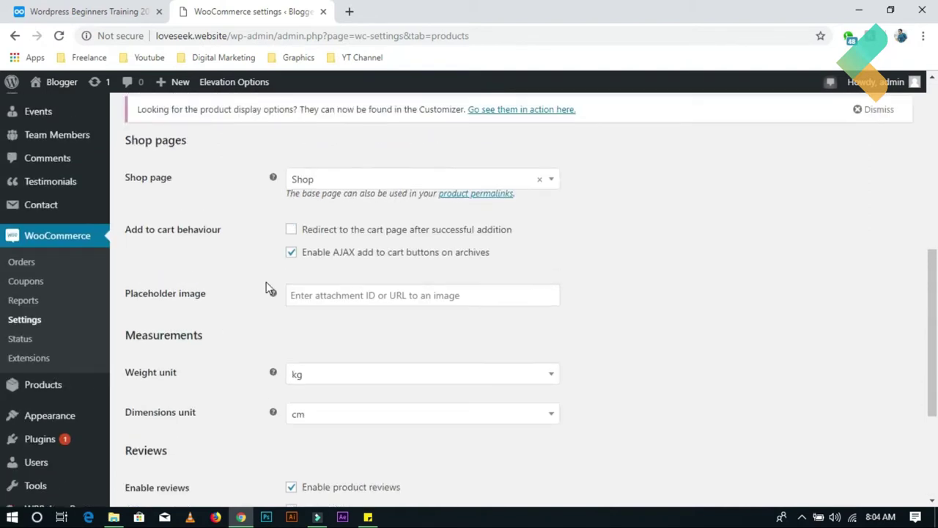
pyautogui.scroll(3, 266, 283)
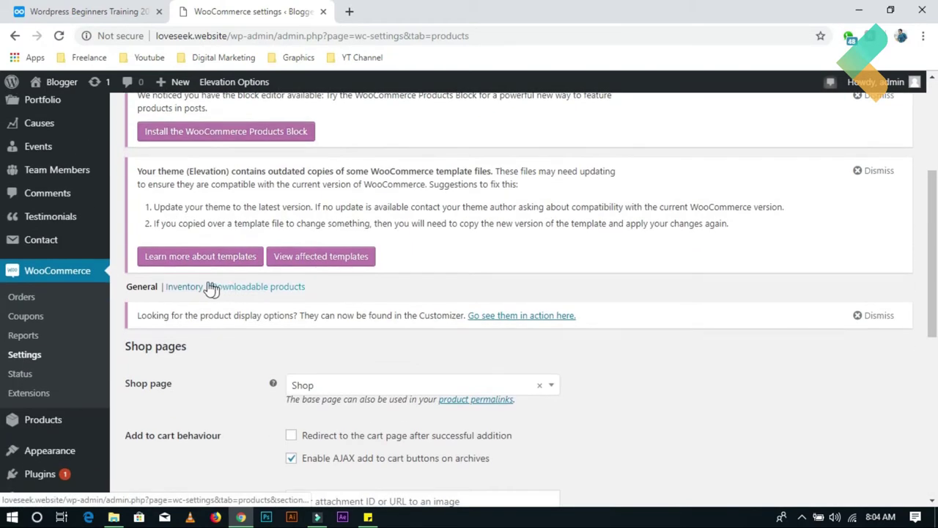
# Open the product Inventory settings and dismiss the notices about the secure connection, the Products Block and outdated template files.
pyautogui.click(189, 286)
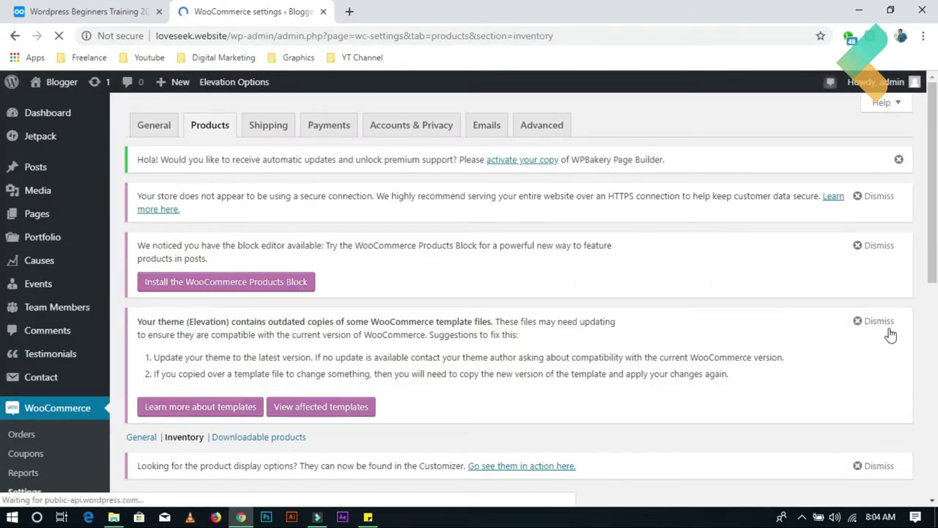
pyautogui.click(882, 322)
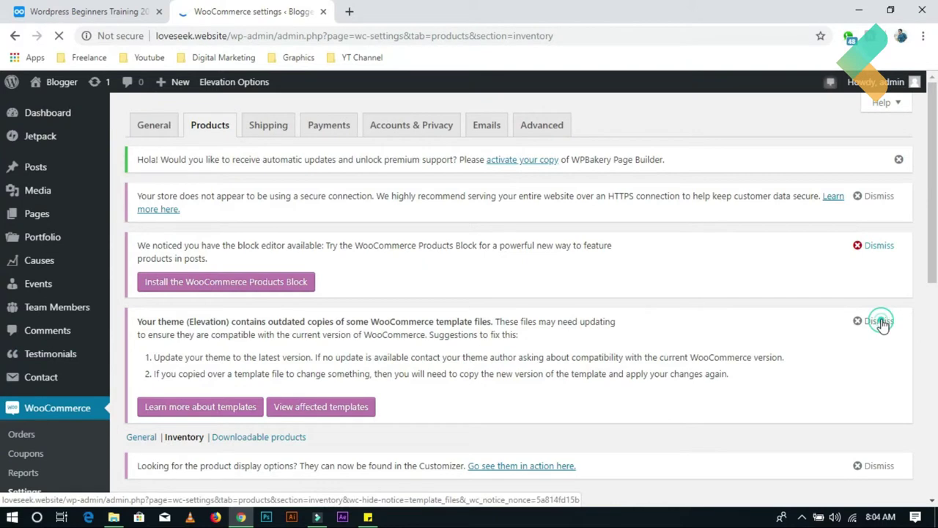
pyautogui.click(879, 280)
pyautogui.scroll(-2, 844, 282)
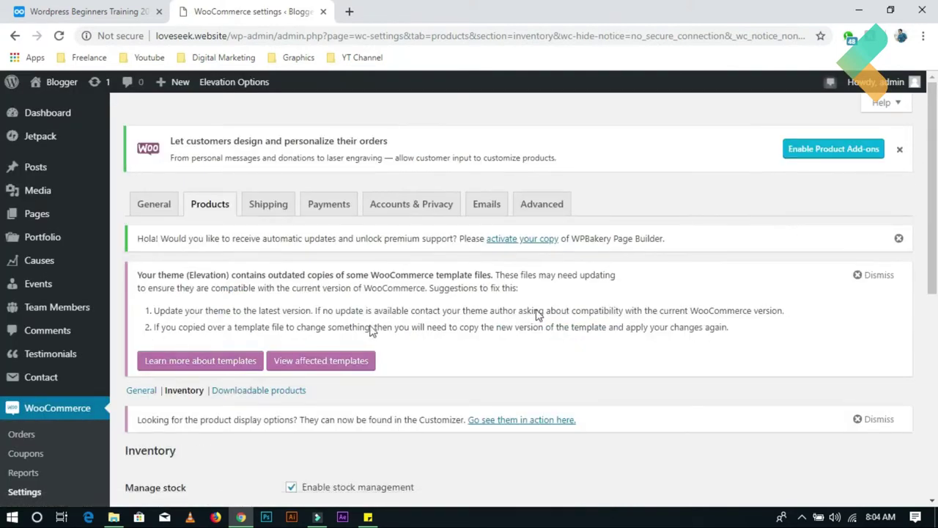
pyautogui.click(867, 279)
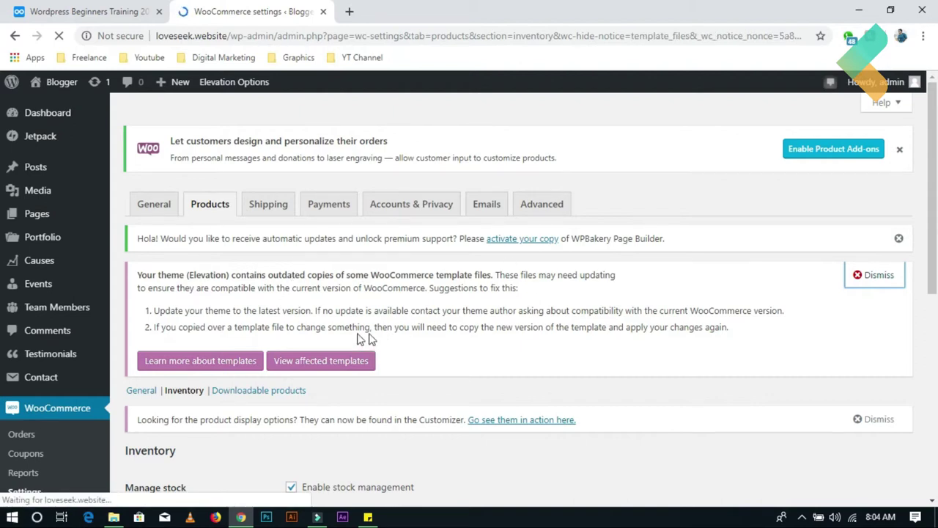
# Look over the Inventory settings for stock management, notifications, stock thresholds and stock display format.
pyautogui.scroll(-3, 320, 333)
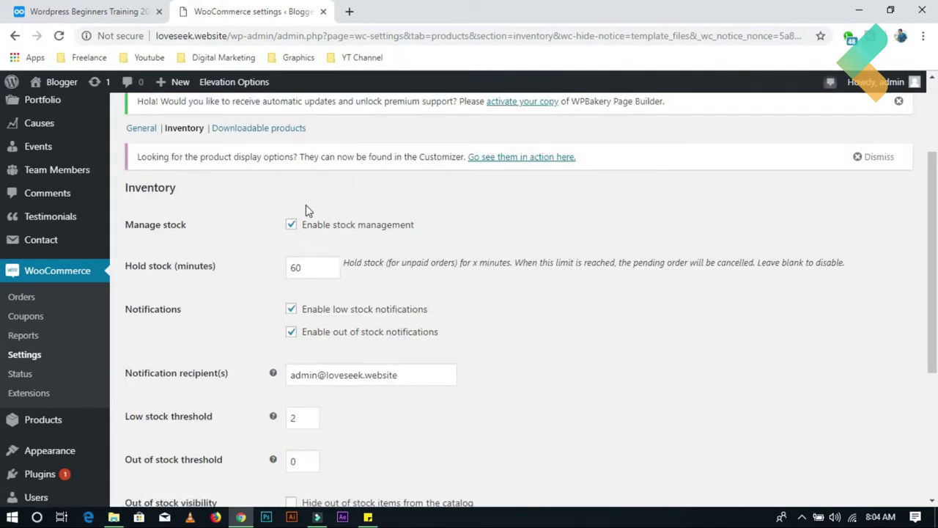
pyautogui.scroll(-2, 302, 294)
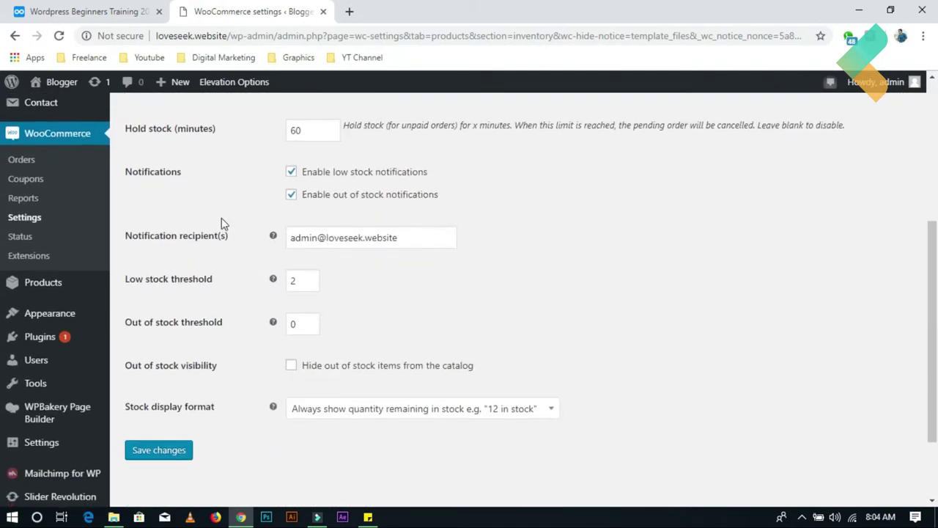
pyautogui.scroll(4, 121, 260)
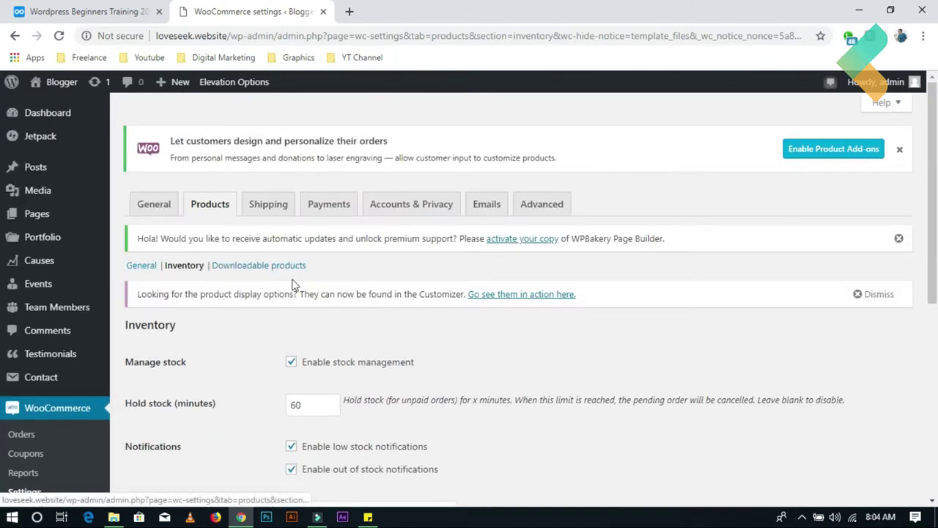
# View the Downloadable products settings for the file download method and access restriction.
pyautogui.click(261, 268)
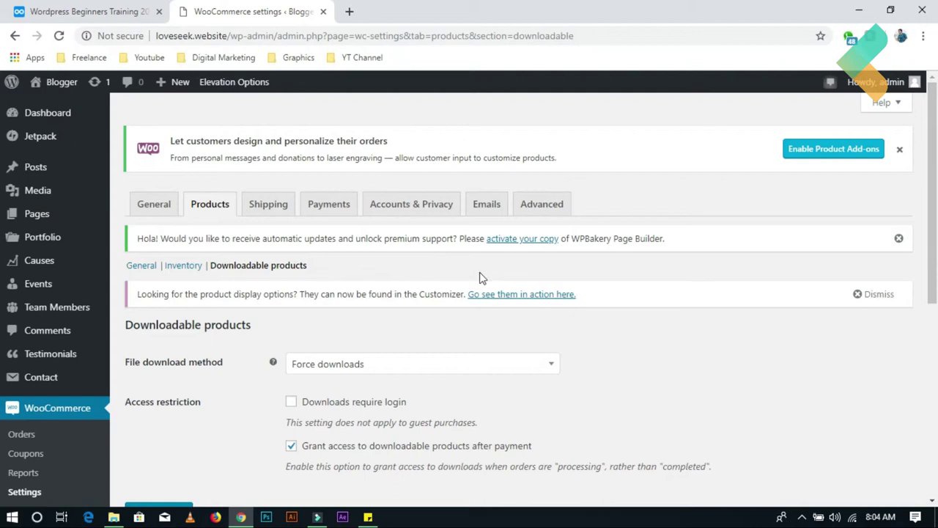
pyautogui.scroll(-2, 415, 308)
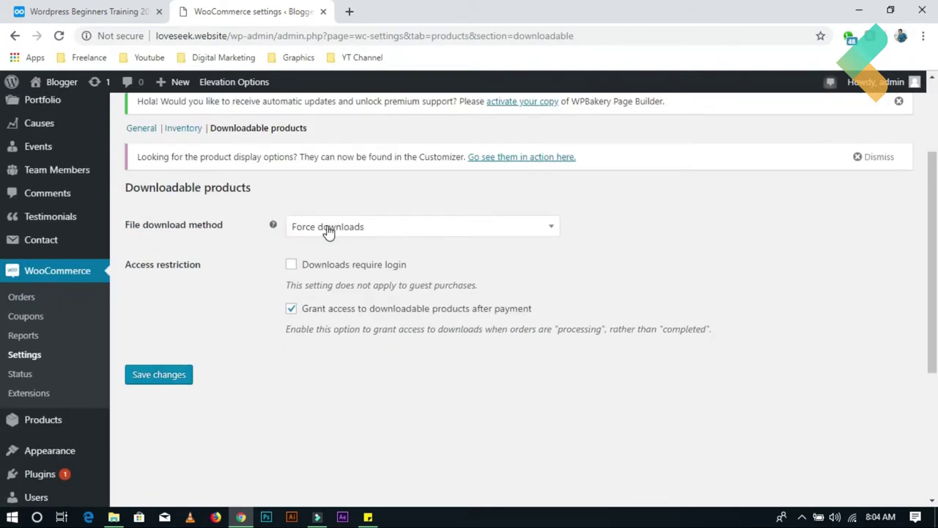
pyautogui.scroll(2, 329, 230)
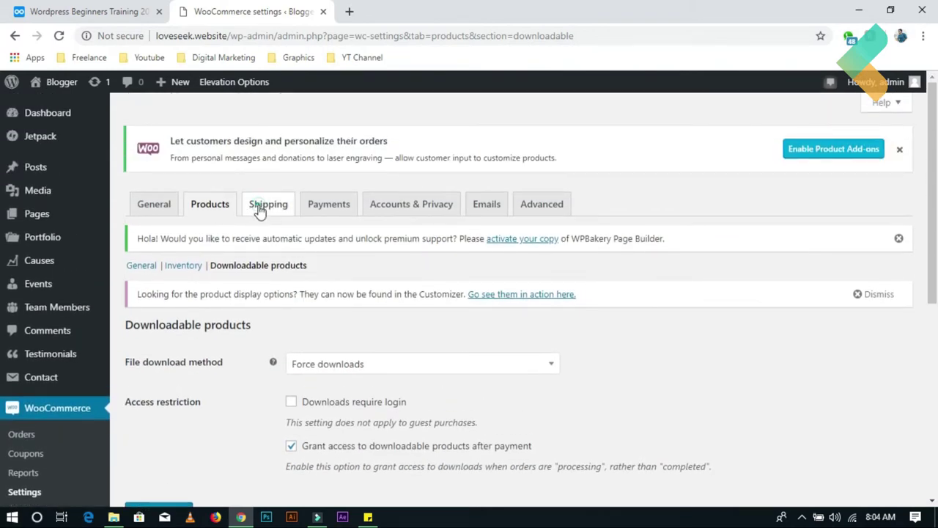
# View the Shipping settings, going through the shipping zones, shipping options and shipping classes.
pyautogui.click(264, 208)
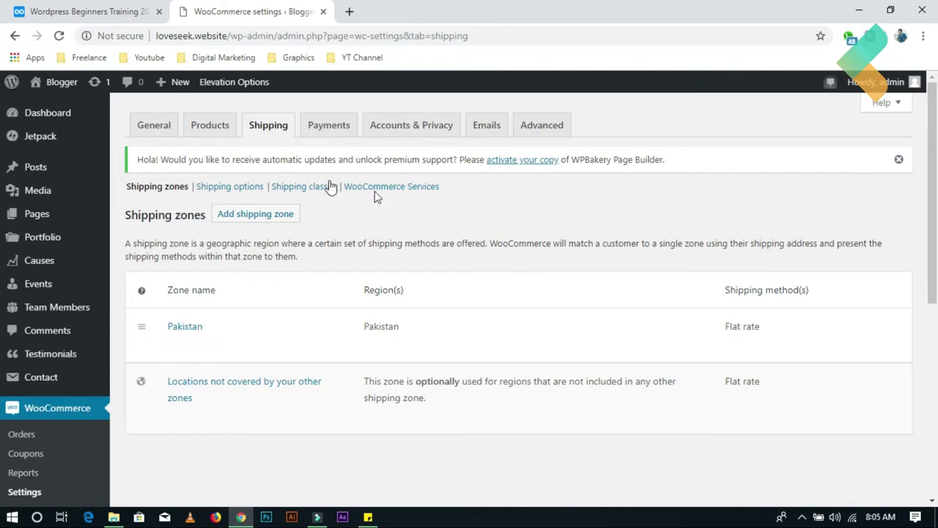
pyautogui.click(221, 190)
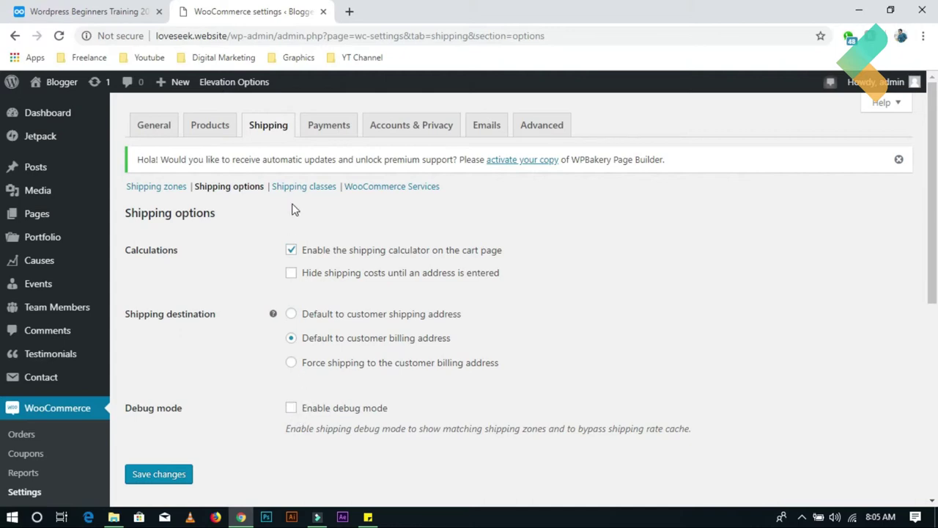
pyautogui.click(304, 186)
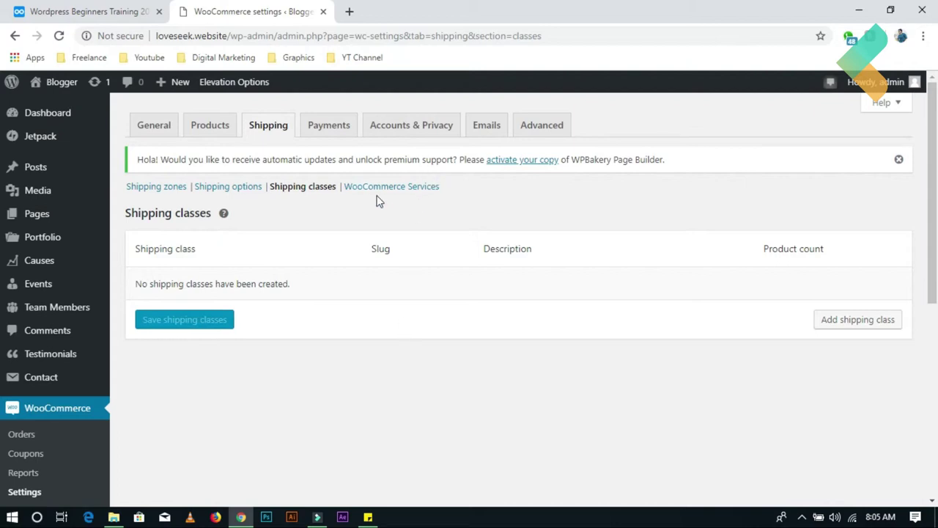
# Open the Payments settings and enable PayPal as a payment method.
pyautogui.click(348, 134)
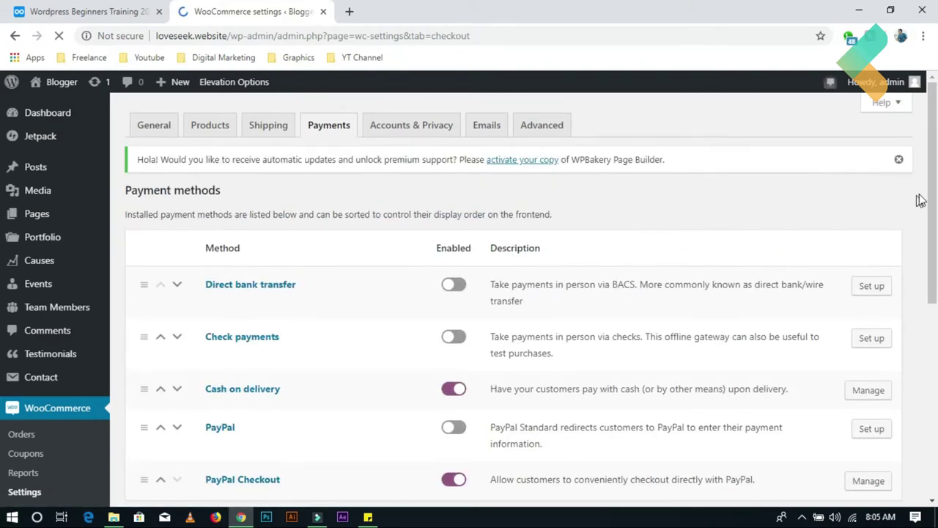
pyautogui.scroll(-2, 838, 342)
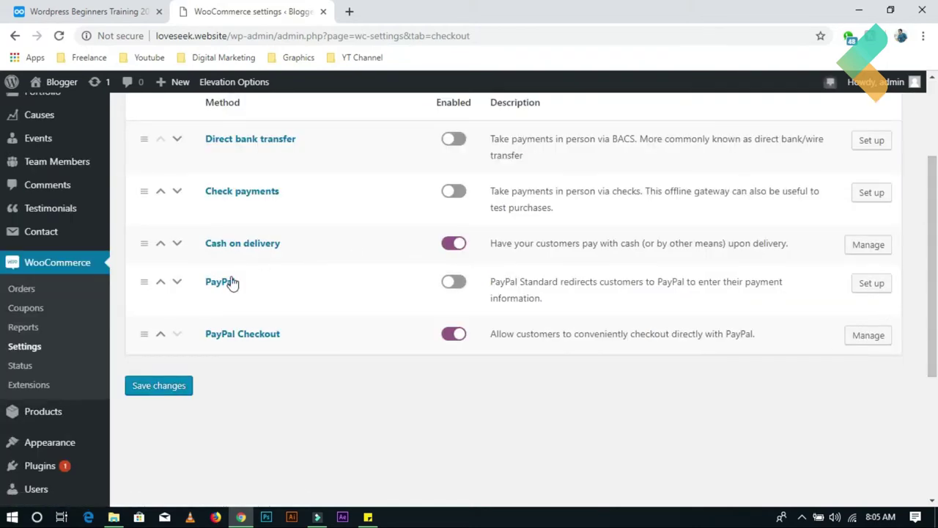
pyautogui.click(453, 282)
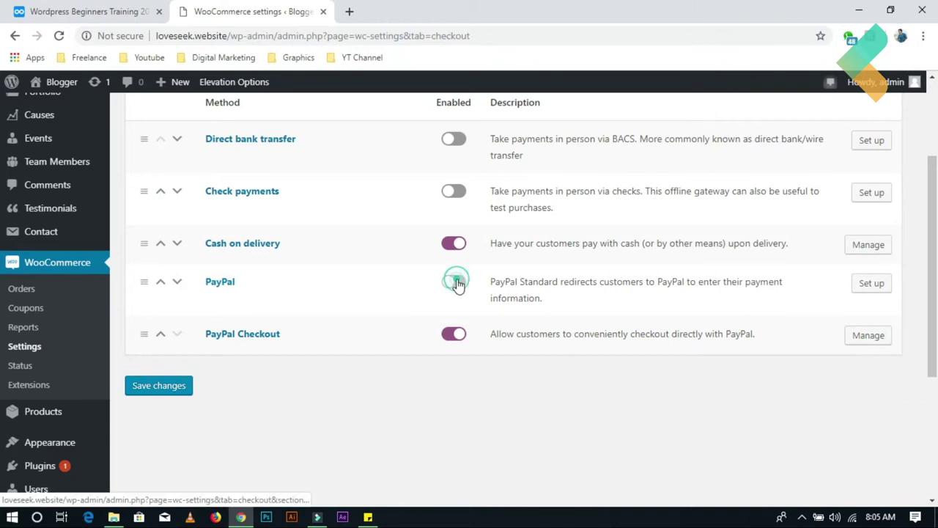
pyautogui.scroll(1, 454, 308)
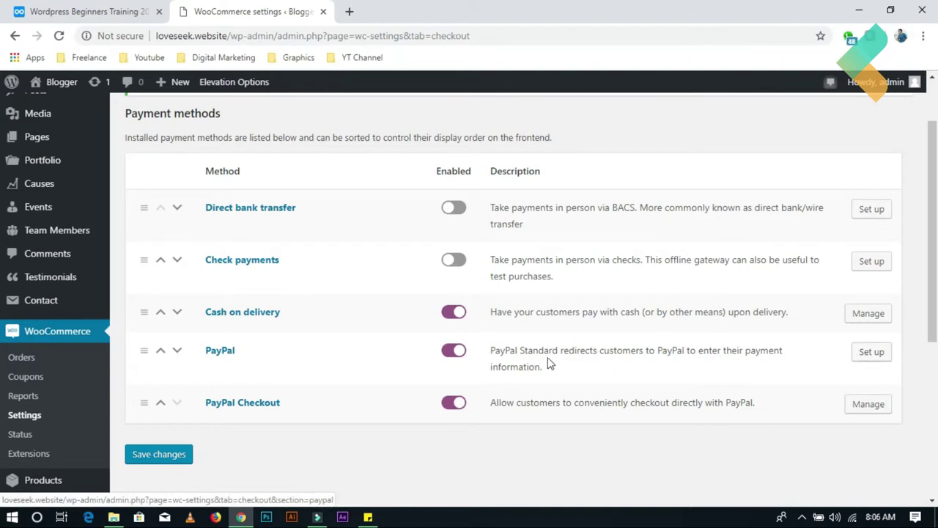
# Look over PayPal's setup options, from the title and advanced options to the API credentials, and return to the payment methods list.
pyautogui.click(859, 357)
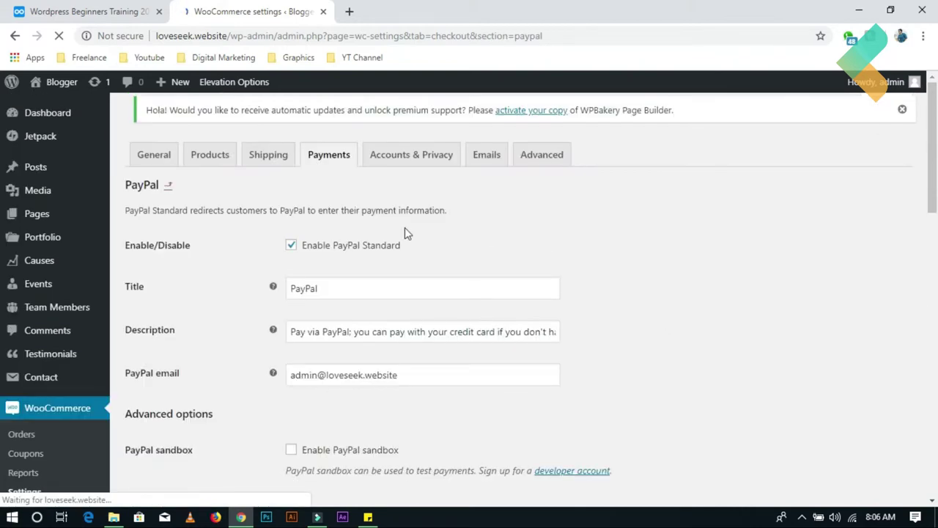
pyautogui.scroll(-3, 320, 262)
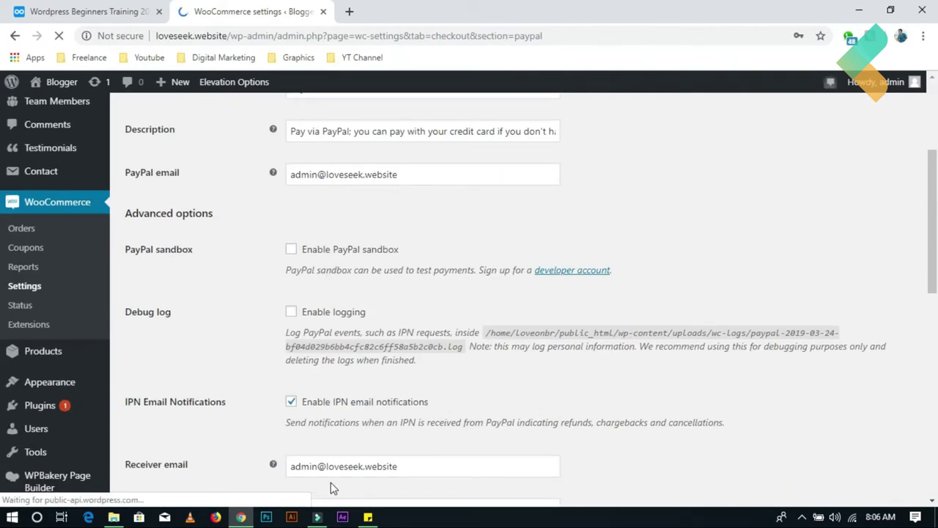
pyautogui.scroll(-10, 339, 469)
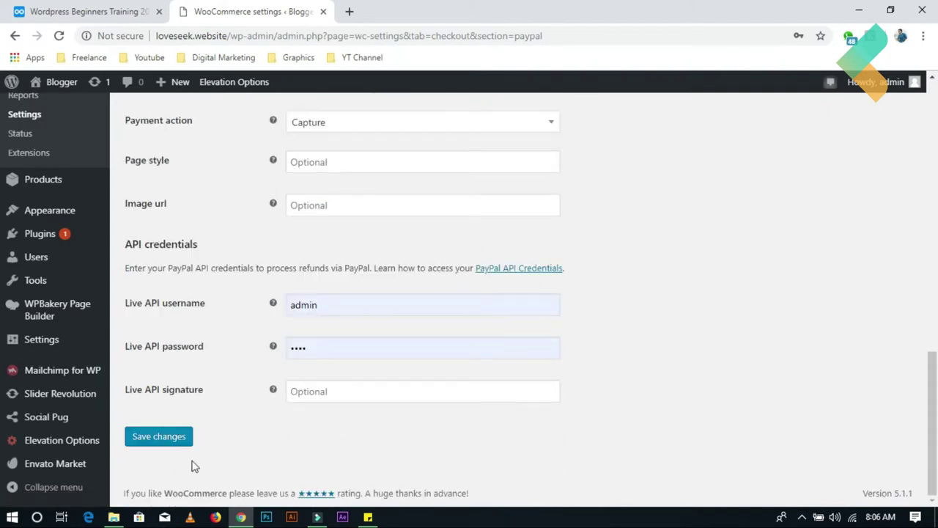
pyautogui.click(15, 35)
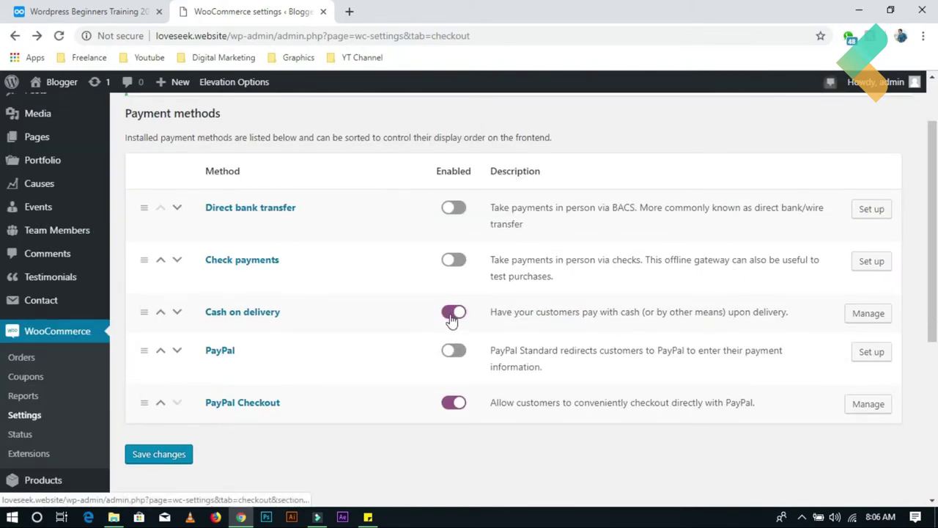
pyautogui.scroll(1, 418, 289)
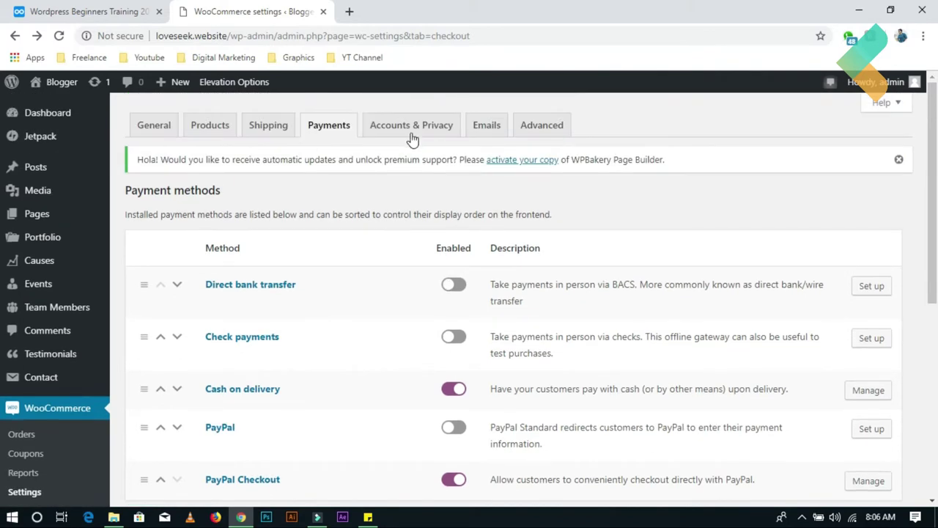
# In the Accounts & Privacy settings, disallow orders without an account and allow customers to log into an existing account during checkout.
pyautogui.click(415, 127)
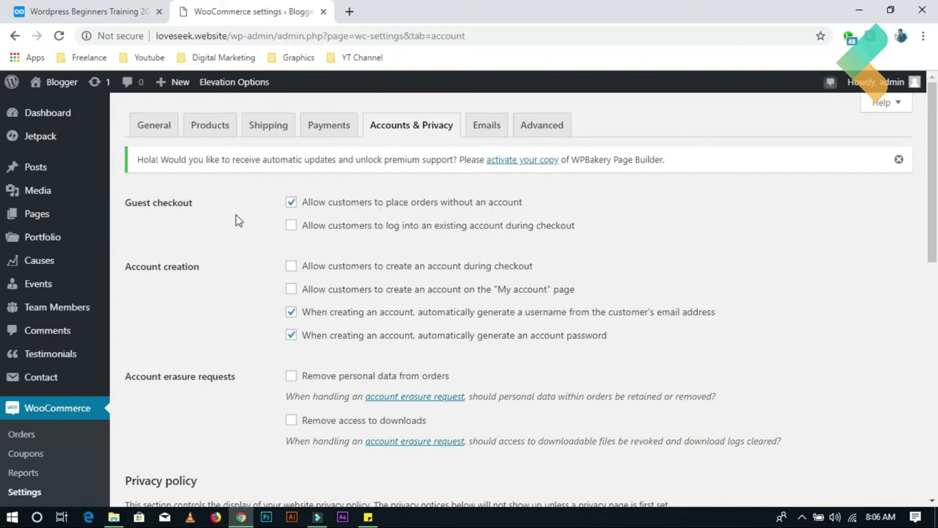
pyautogui.click(293, 204)
pyautogui.click(291, 204)
pyautogui.click(291, 225)
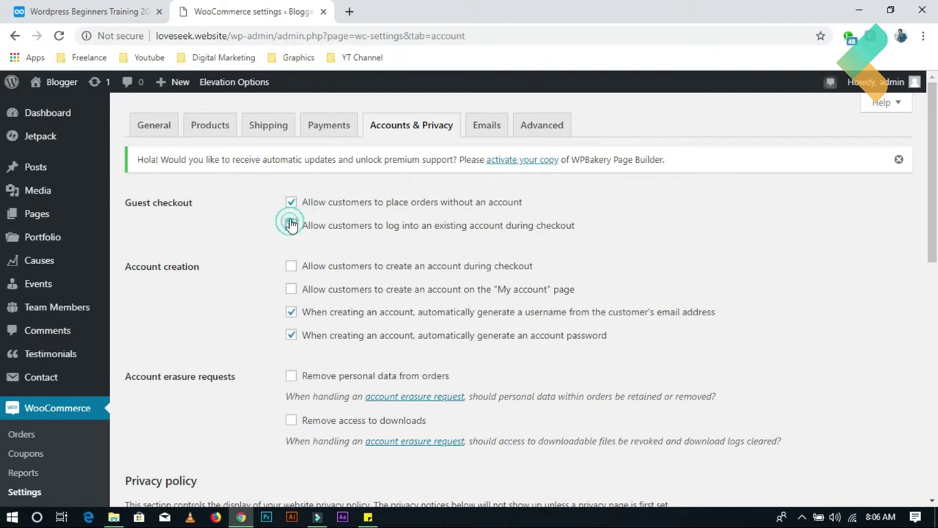
pyautogui.click(292, 205)
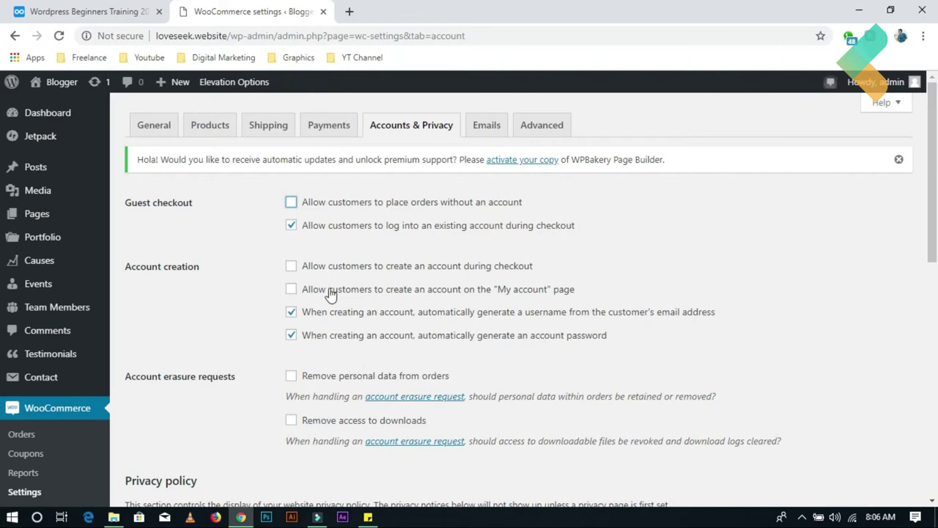
# Look over the privacy policy and personal data retention options, and switch to the Emails settings without saving the account changes.
pyautogui.scroll(-6, 335, 331)
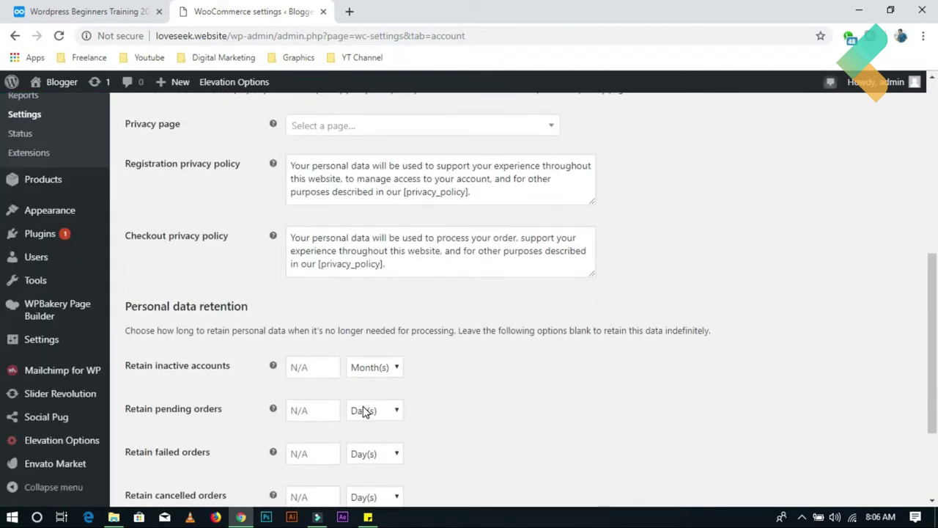
pyautogui.scroll(10, 364, 396)
pyautogui.click(501, 127)
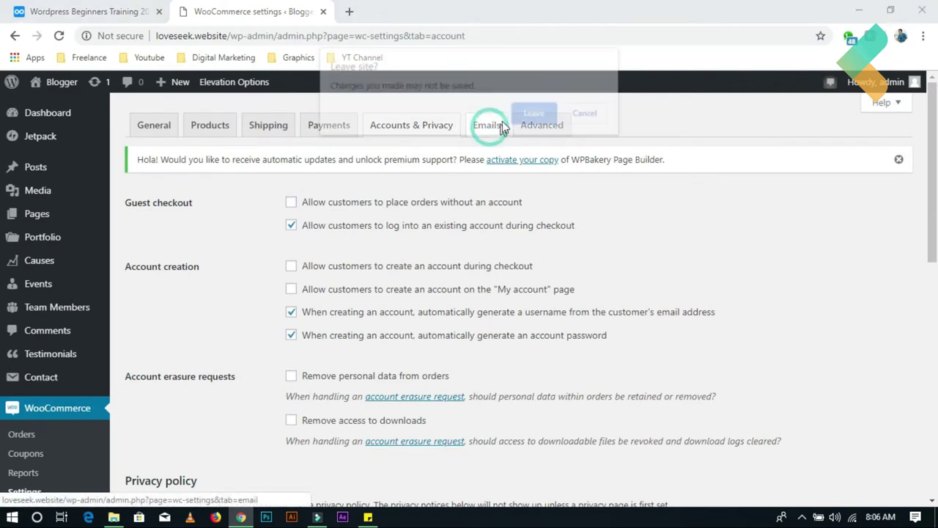
pyautogui.click(519, 117)
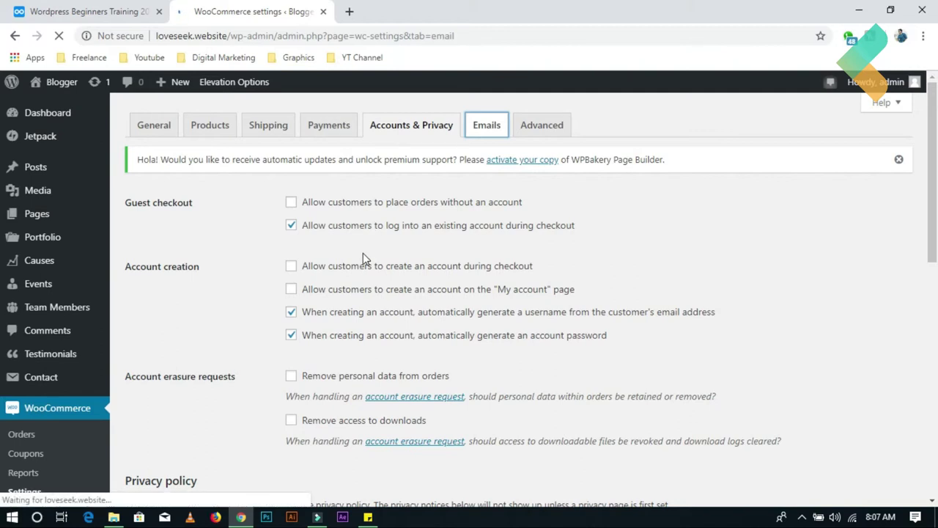
# Open the New order email notification and examine its recipient, subject, heading, email type choices and HTML template.
pyautogui.scroll(-1, 374, 242)
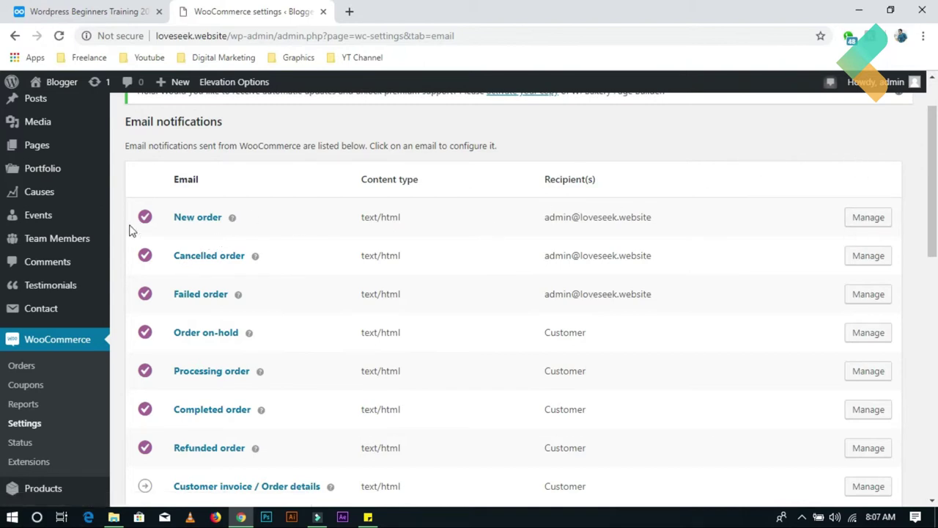
pyautogui.click(869, 218)
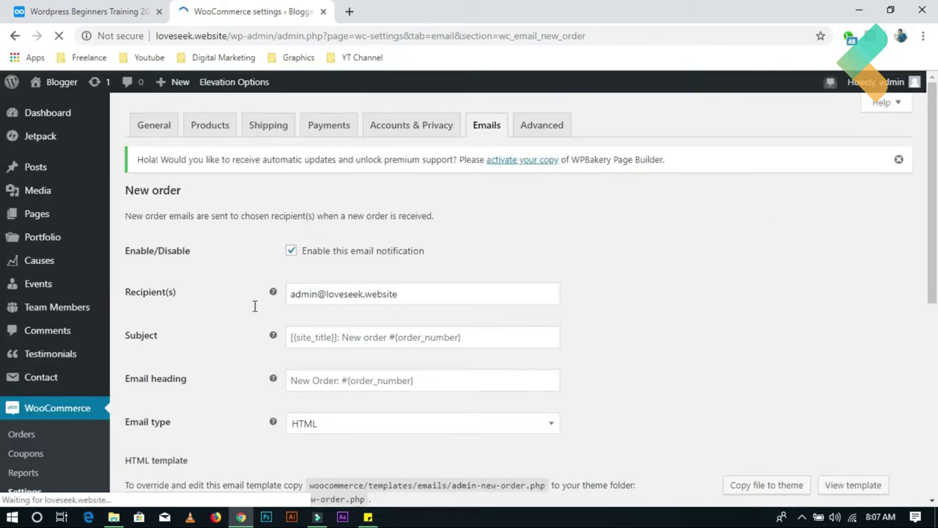
pyautogui.scroll(-1, 275, 317)
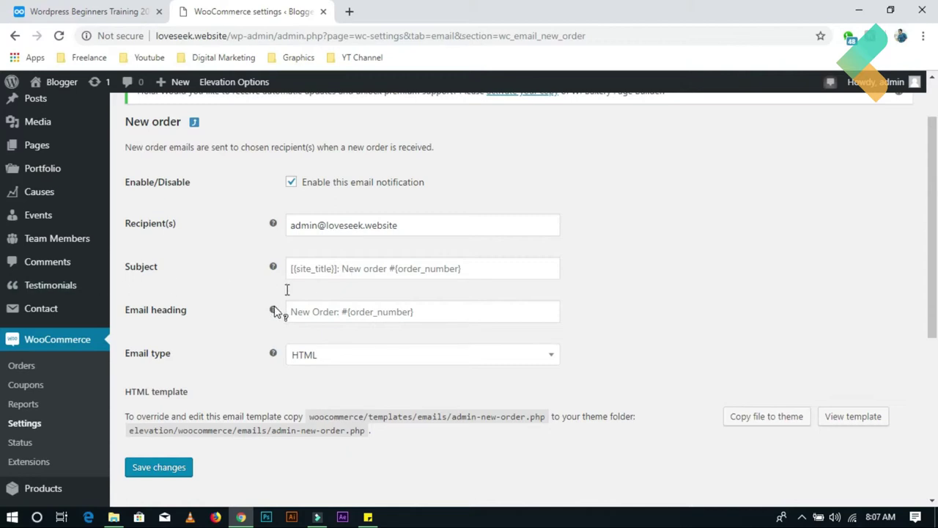
pyautogui.click(332, 358)
pyautogui.click(332, 358)
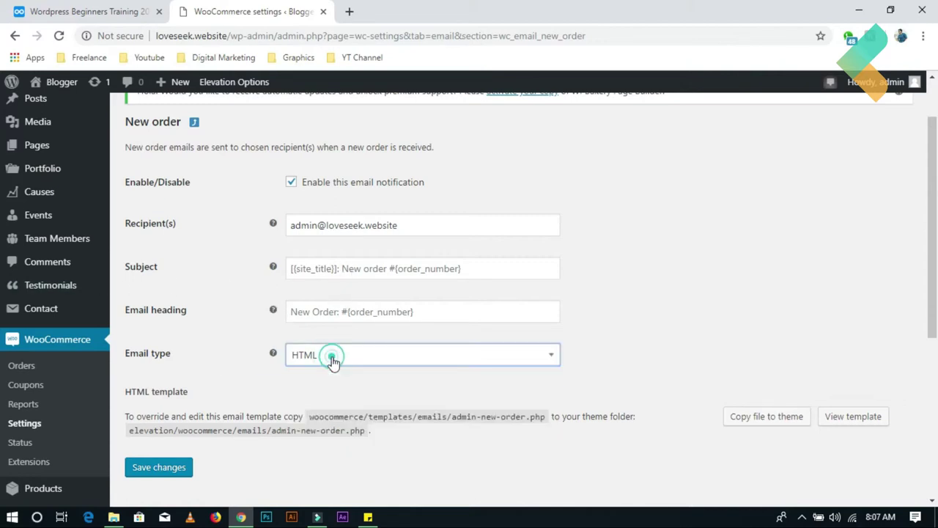
pyautogui.scroll(-2, 744, 308)
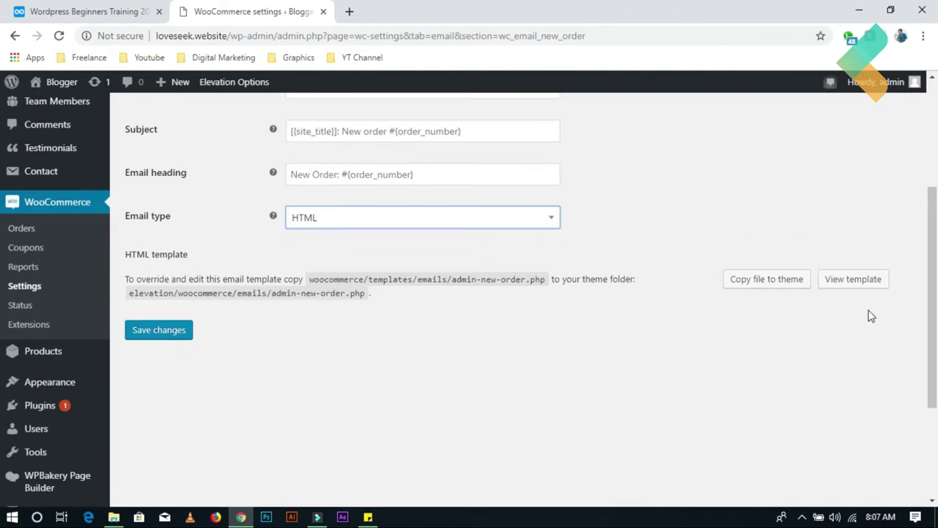
pyautogui.scroll(3, 478, 287)
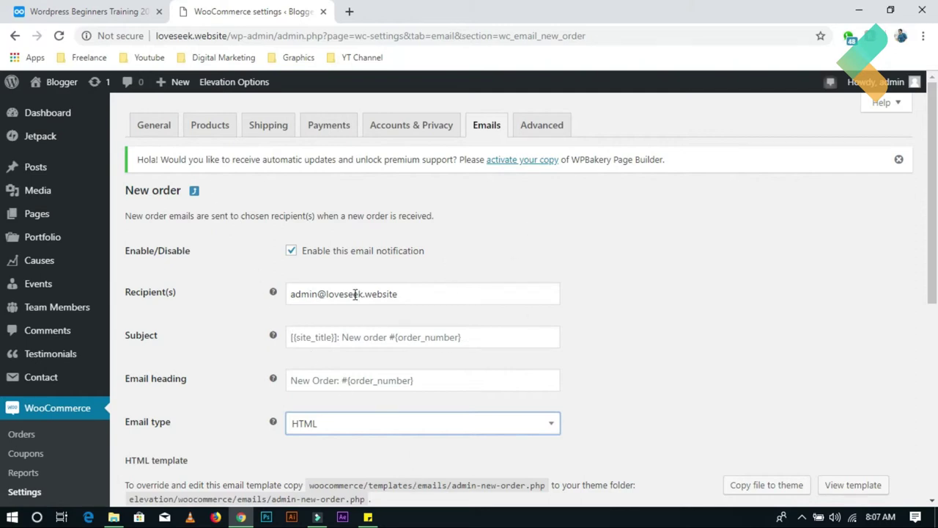
pyautogui.scroll(-1, 354, 294)
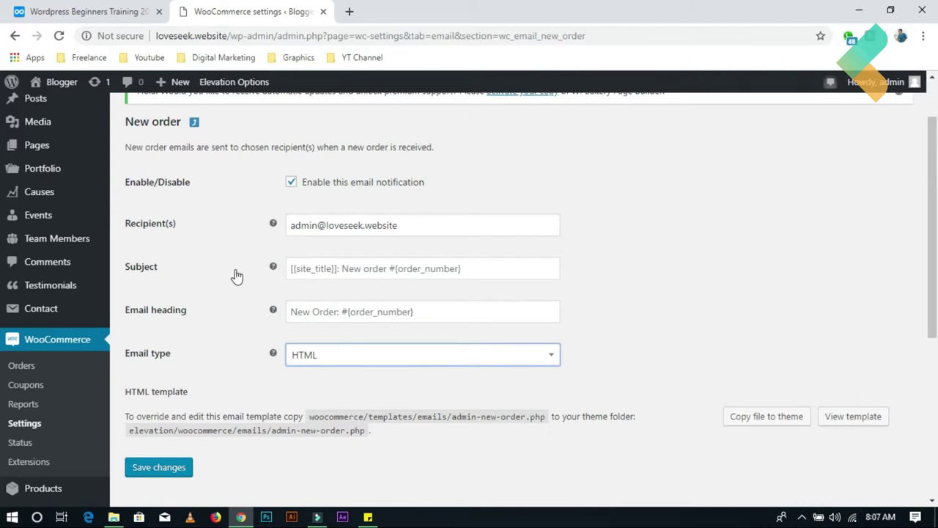
pyautogui.click(375, 364)
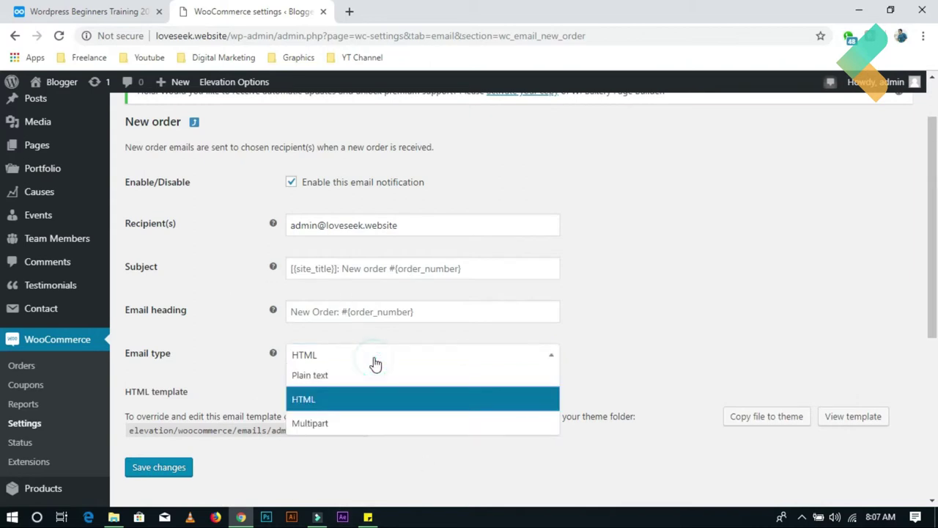
pyautogui.click(375, 362)
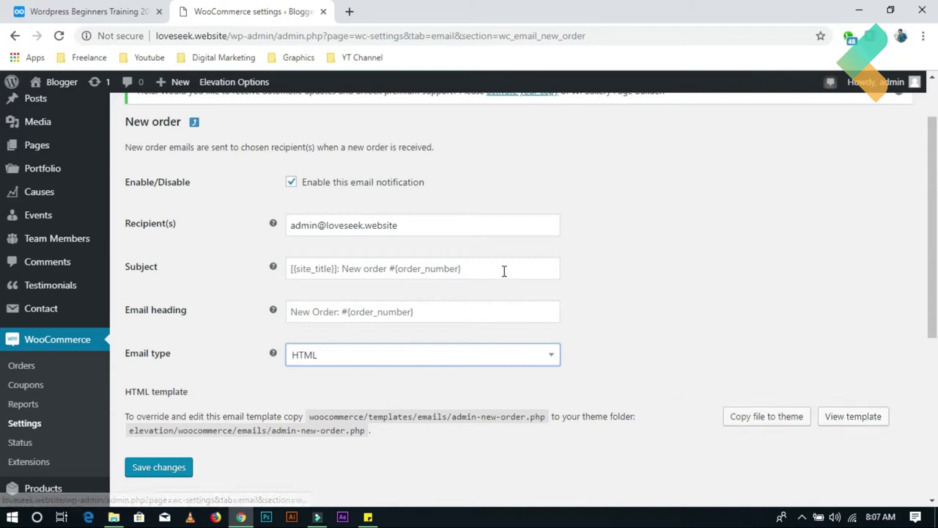
pyautogui.scroll(2, 488, 253)
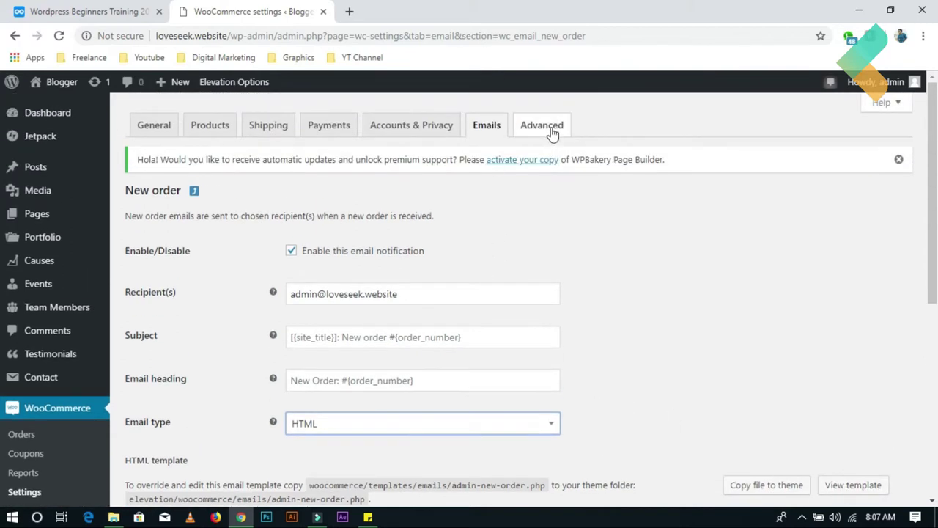
# Look over the Advanced settings for page setup, secure checkout, checkout endpoints and account endpoints.
pyautogui.click(541, 126)
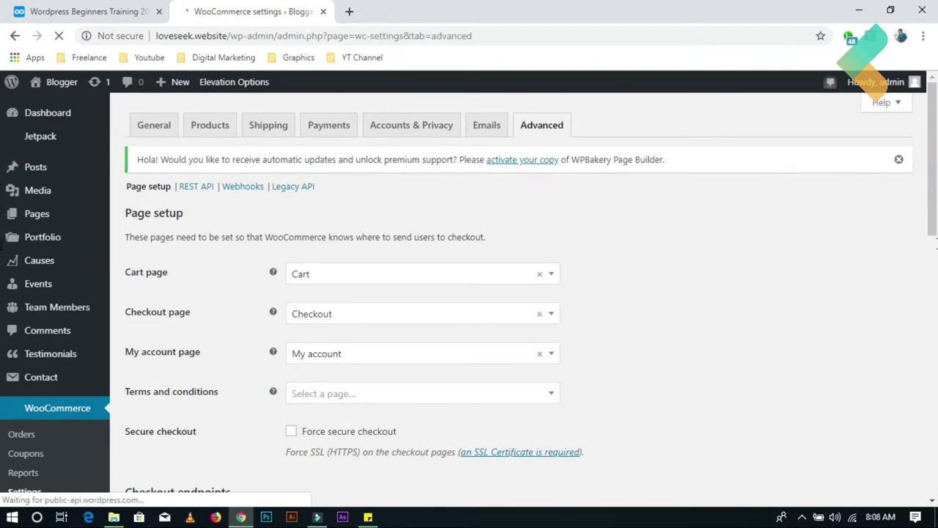
pyautogui.scroll(-3, 910, 229)
pyautogui.moveTo(937, 195); pyautogui.dragTo(929, 359)
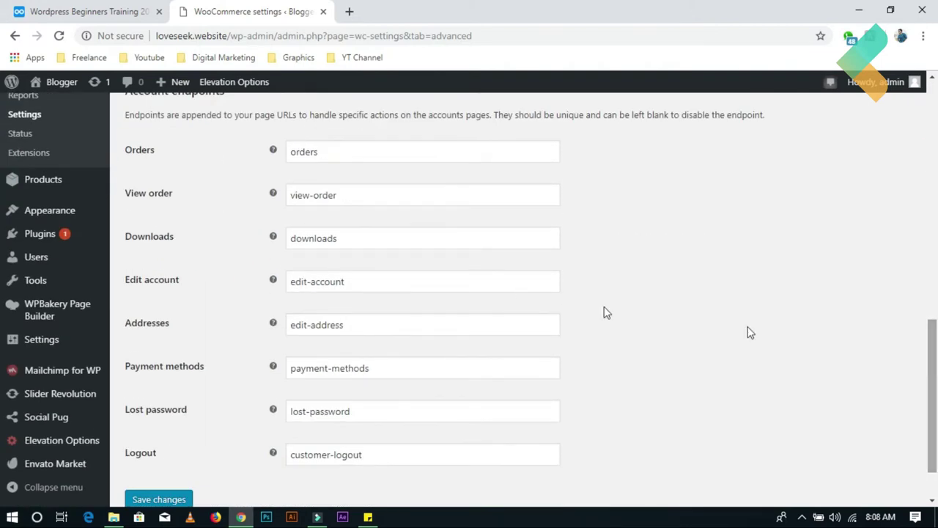
pyautogui.click(384, 151)
pyautogui.doubleClick(384, 151)
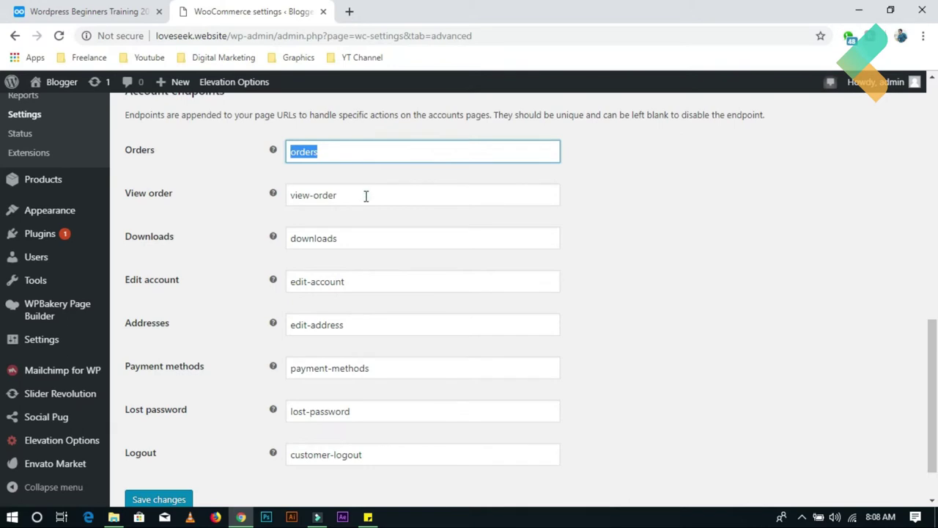
pyautogui.doubleClick(363, 195)
pyautogui.scroll(6, 421, 239)
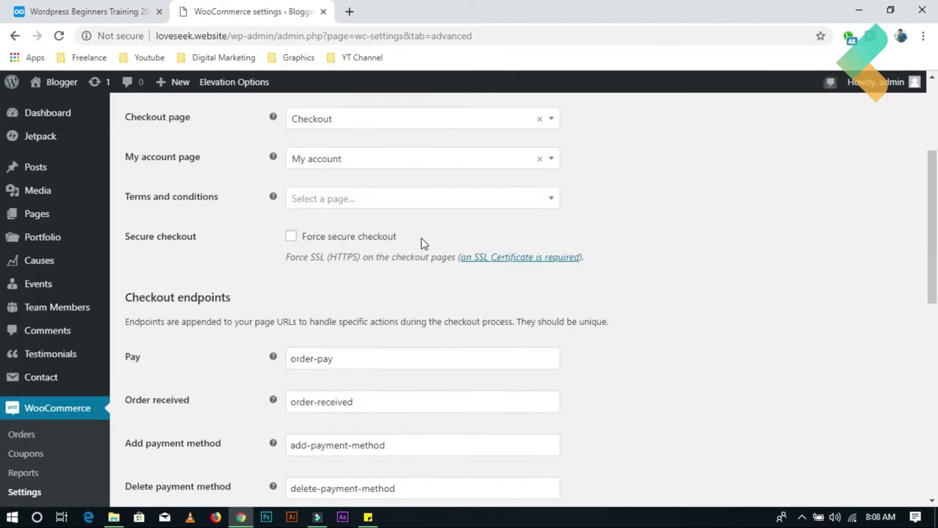
pyautogui.scroll(3, 421, 242)
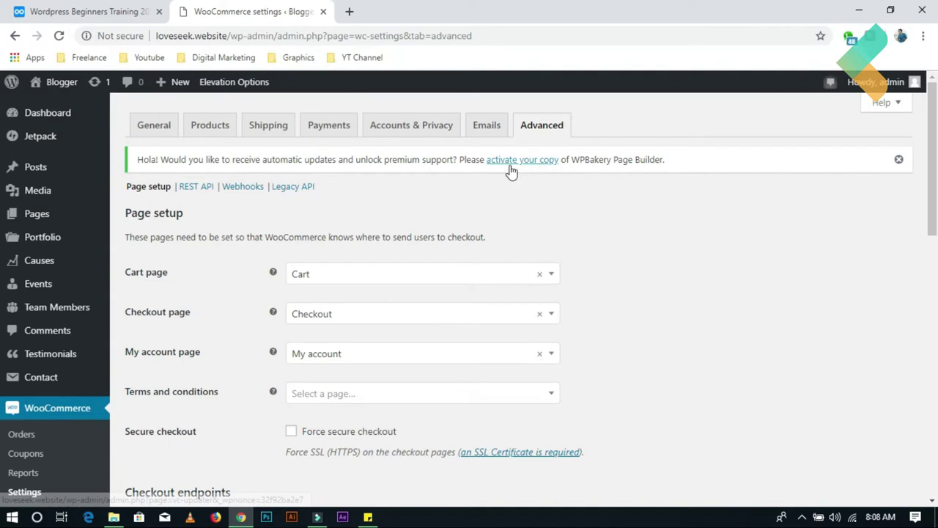
# Open the list of all products and start adding a new product.
pyautogui.scroll(-2, 510, 174)
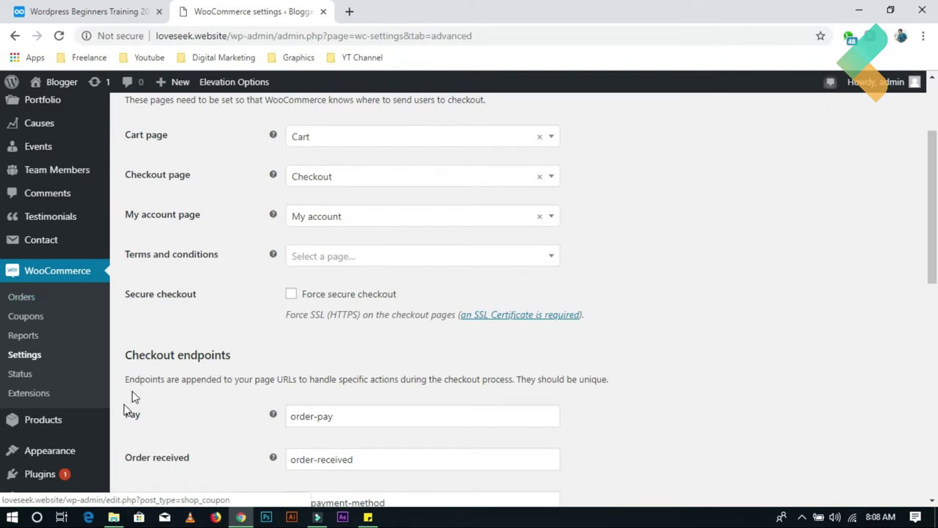
pyautogui.moveTo(63, 425)
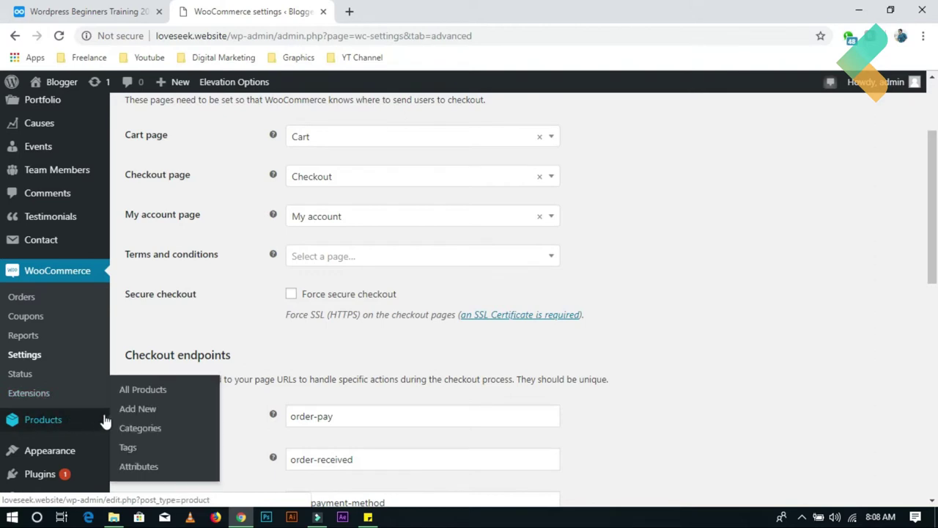
pyautogui.click(157, 393)
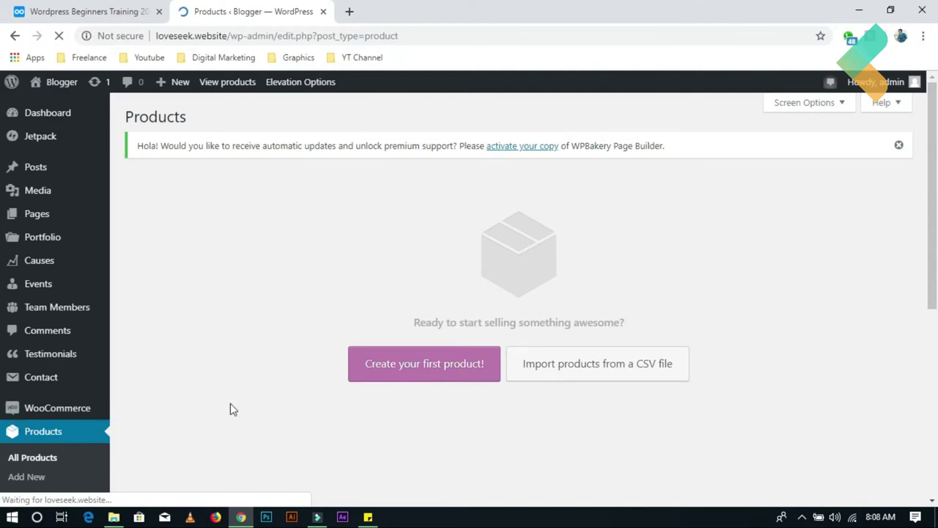
pyautogui.scroll(-2, 231, 408)
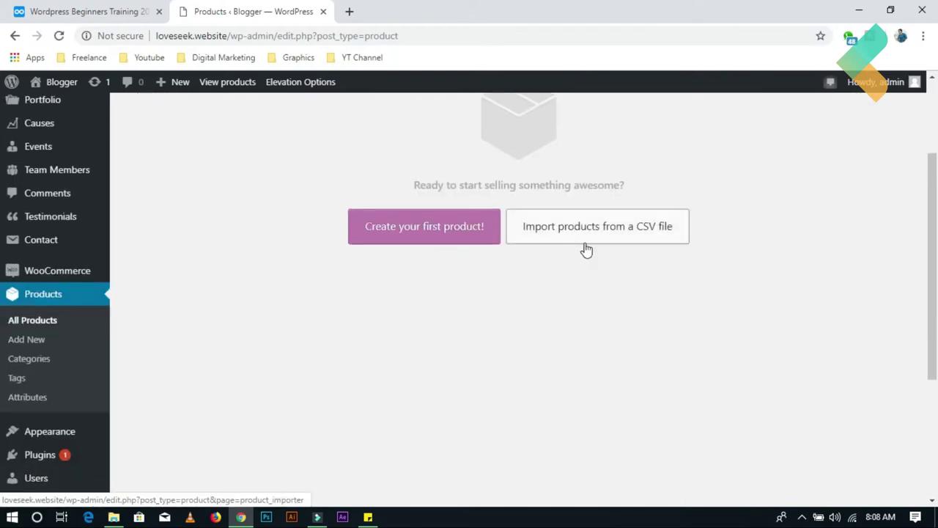
pyautogui.click(27, 342)
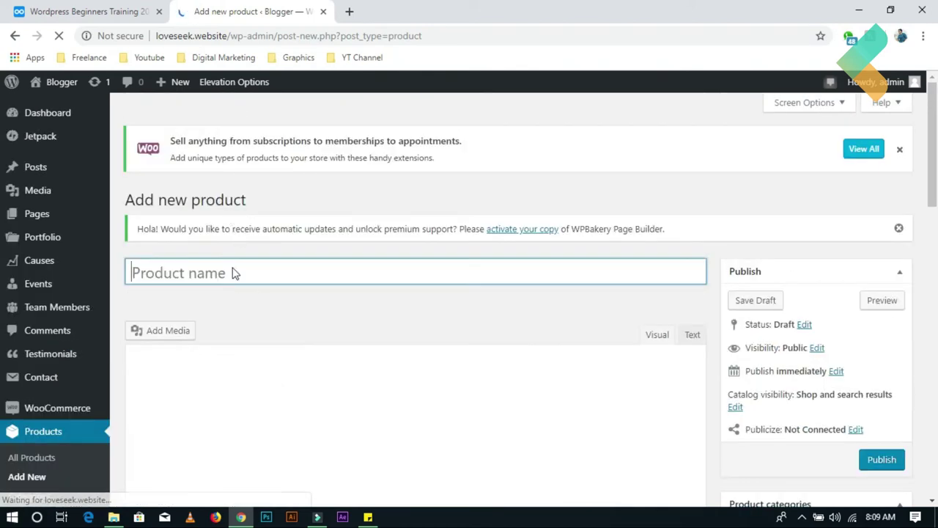
# Name the new product "denim jeans" and enter the placeholder text "ahsah" as its description.
pyautogui.write('denim jeans')
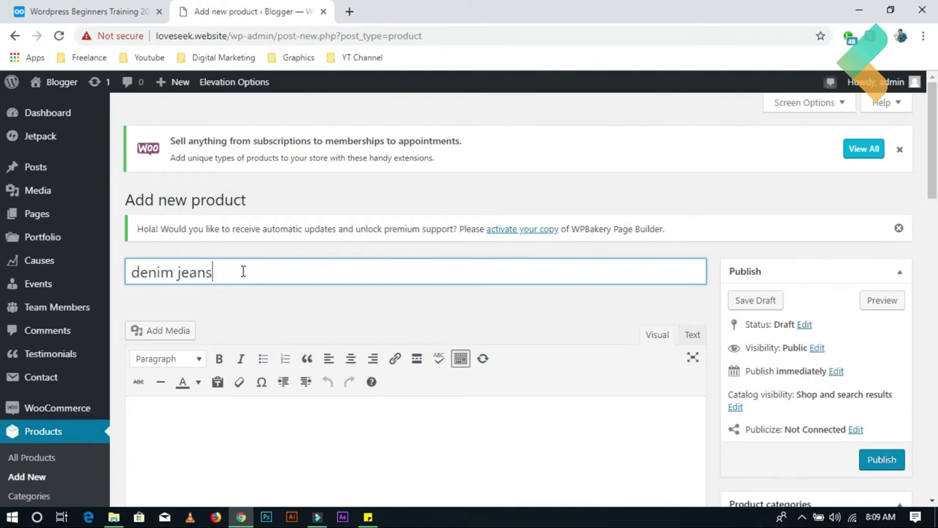
pyautogui.scroll(-4, 514, 226)
pyautogui.click(347, 235)
pyautogui.write('ahsah')
pyautogui.scroll(-2, 531, 260)
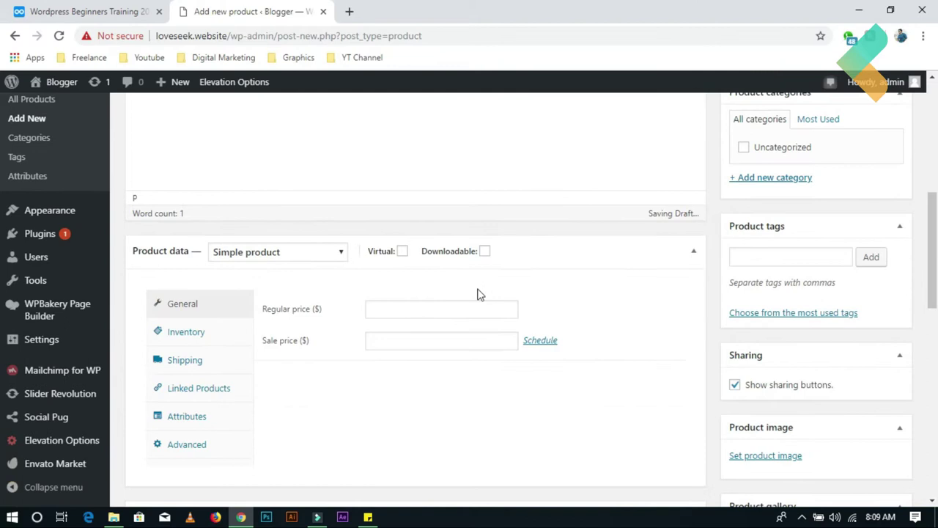
# Examine the available product types and the Virtual and Downloadable options, keeping Simple product as the type.
pyautogui.click(284, 251)
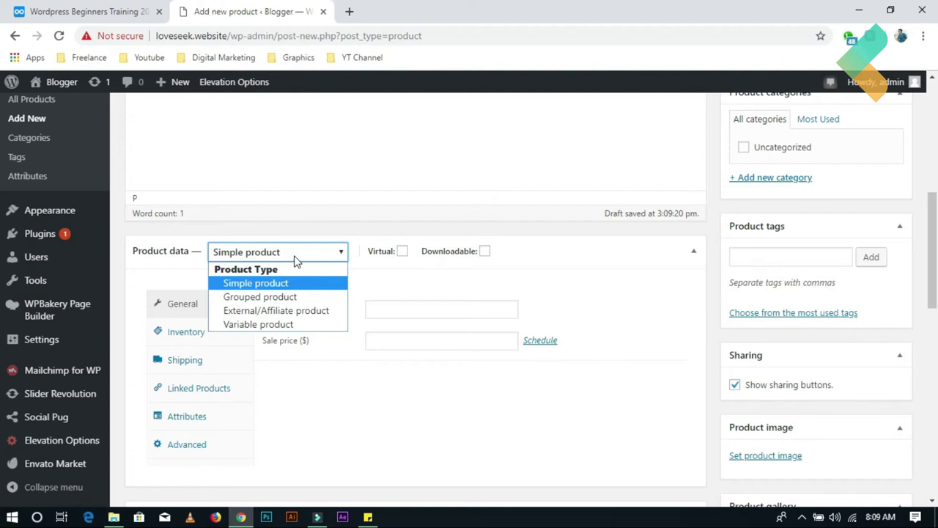
pyautogui.click(293, 250)
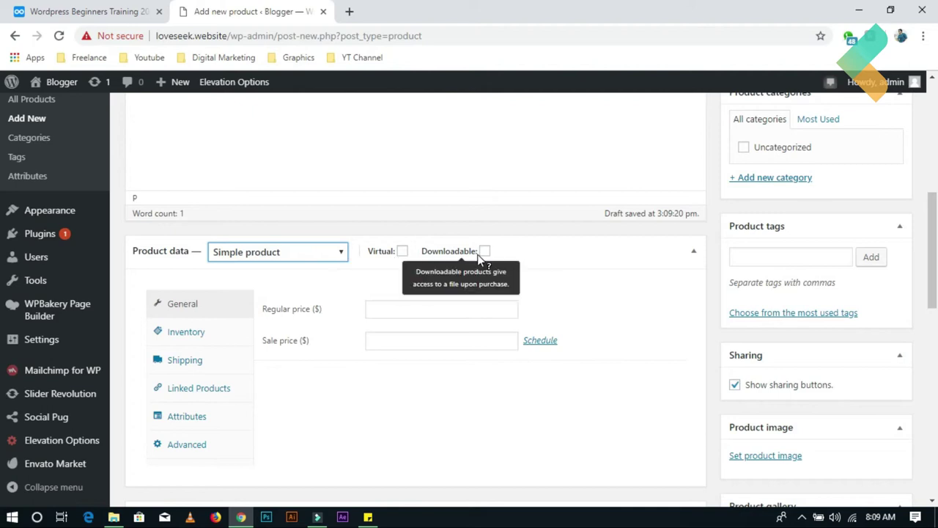
pyautogui.click(343, 251)
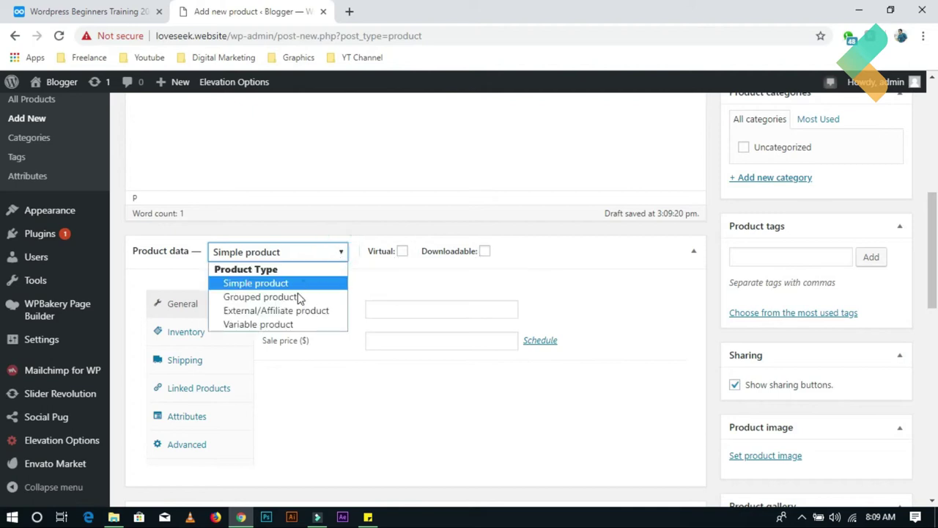
pyautogui.click(304, 282)
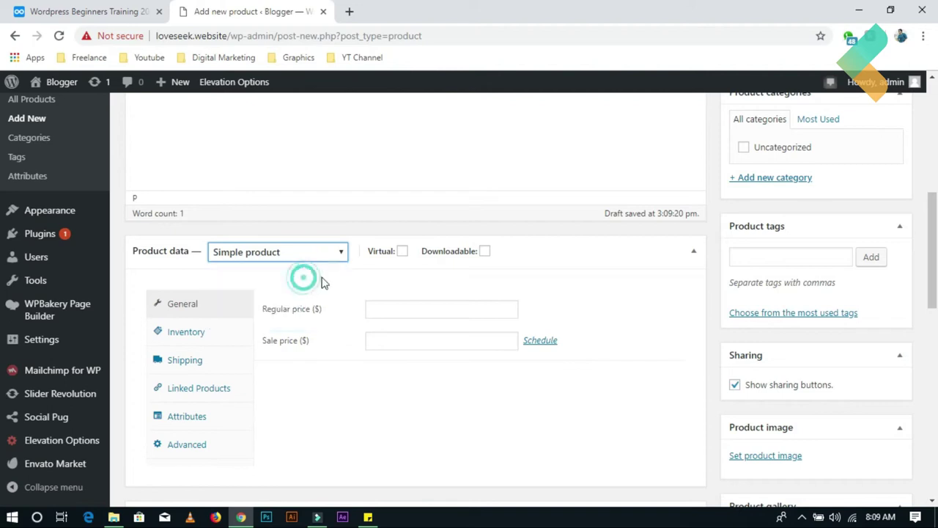
# Set the product's regular price to 2000 and leave the sale price empty.
pyautogui.scroll(-1, 348, 295)
pyautogui.click(408, 242)
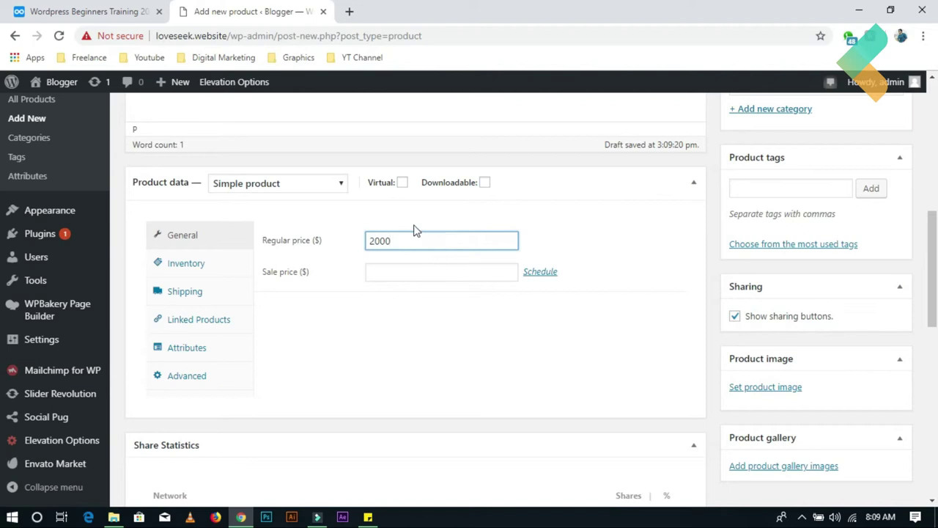
pyautogui.click(402, 274)
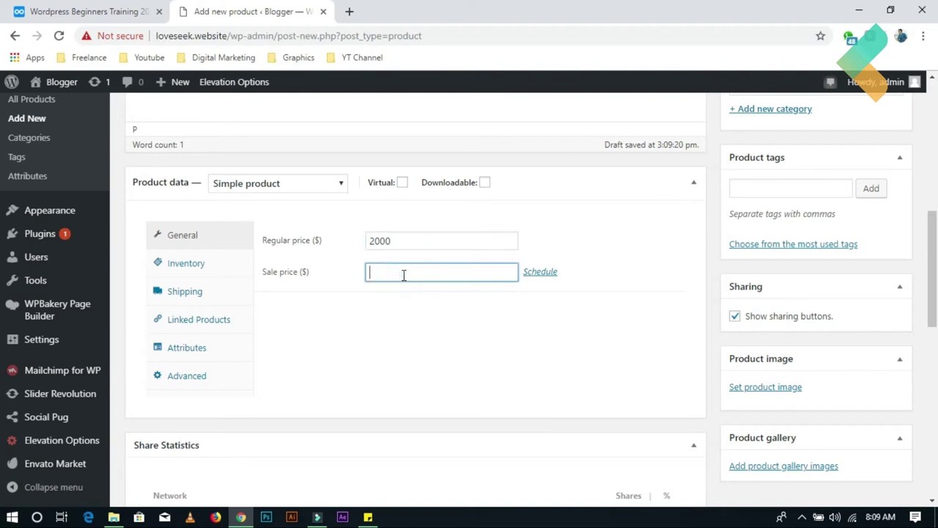
# In the inventory data, check the SKU and stock status options, enable stock management at product level and set the stock quantity to 100.
pyautogui.click(201, 263)
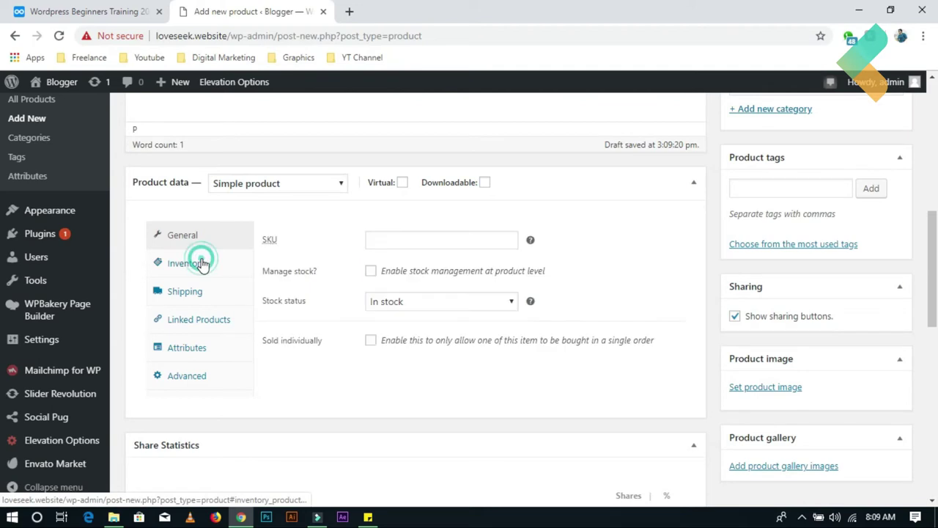
pyautogui.click(429, 240)
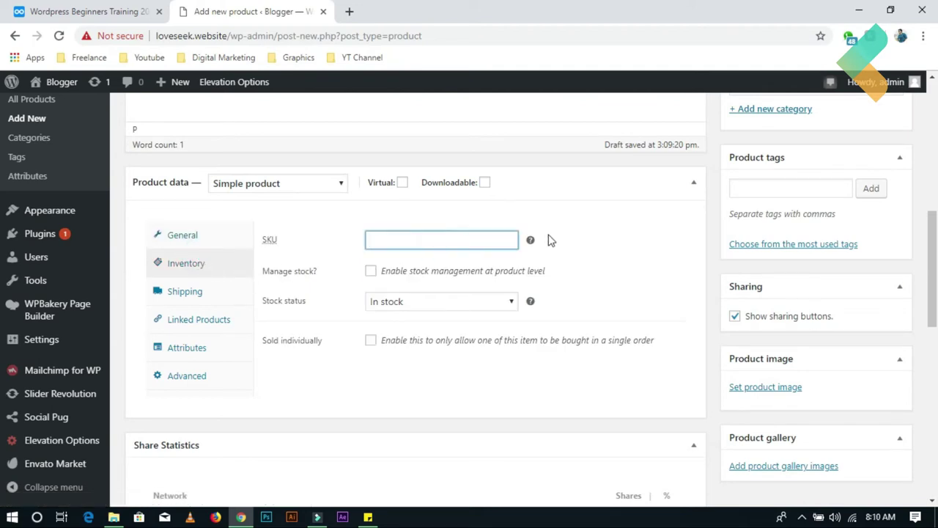
pyautogui.click(405, 304)
pyautogui.click(407, 302)
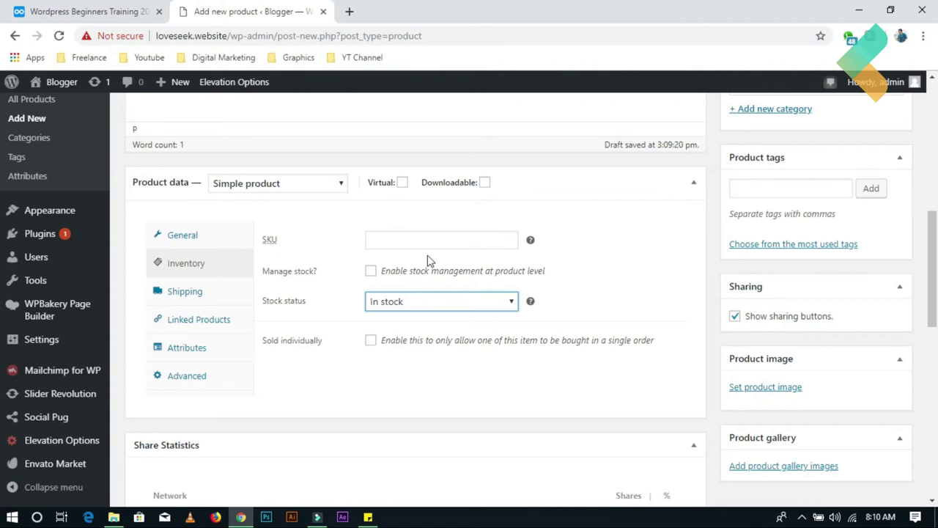
pyautogui.click(370, 271)
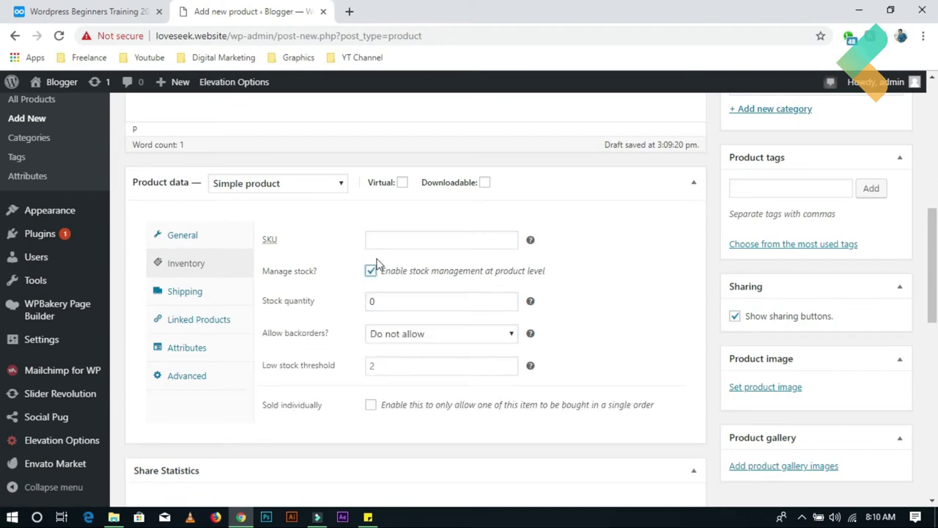
pyautogui.click(418, 299)
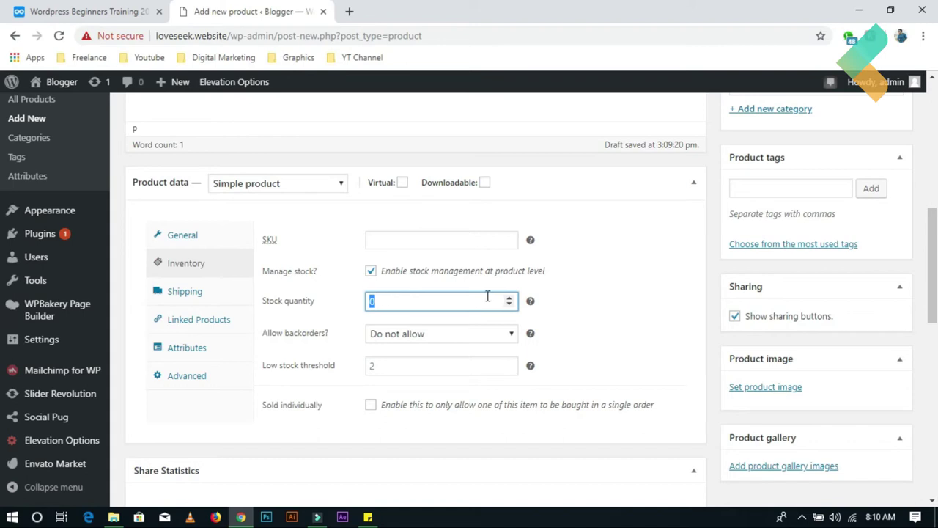
pyautogui.write('100')
# Look over the product's shipping weight, dimensions and shipping class options, and open the linked products data.
pyautogui.click(191, 293)
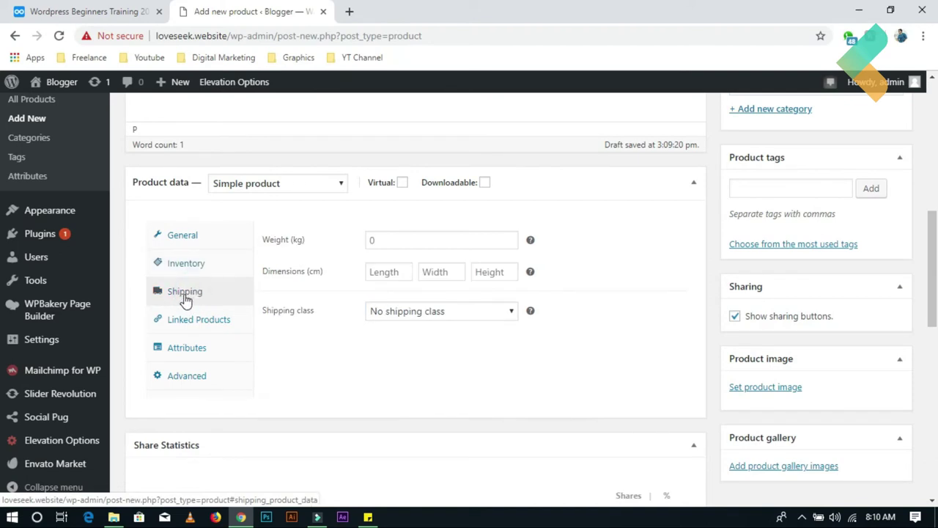
pyautogui.click(386, 241)
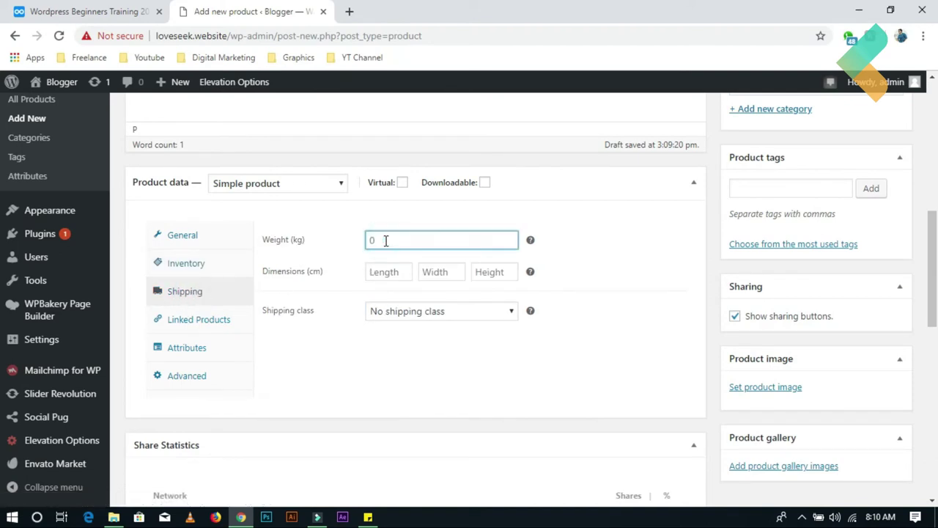
pyautogui.click(471, 310)
pyautogui.click(482, 328)
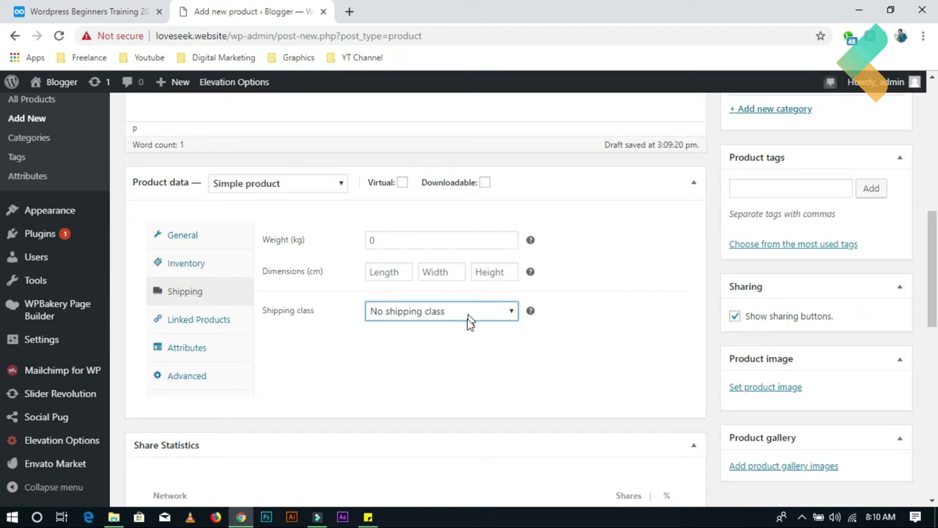
pyautogui.click(400, 272)
pyautogui.click(446, 273)
pyautogui.click(492, 273)
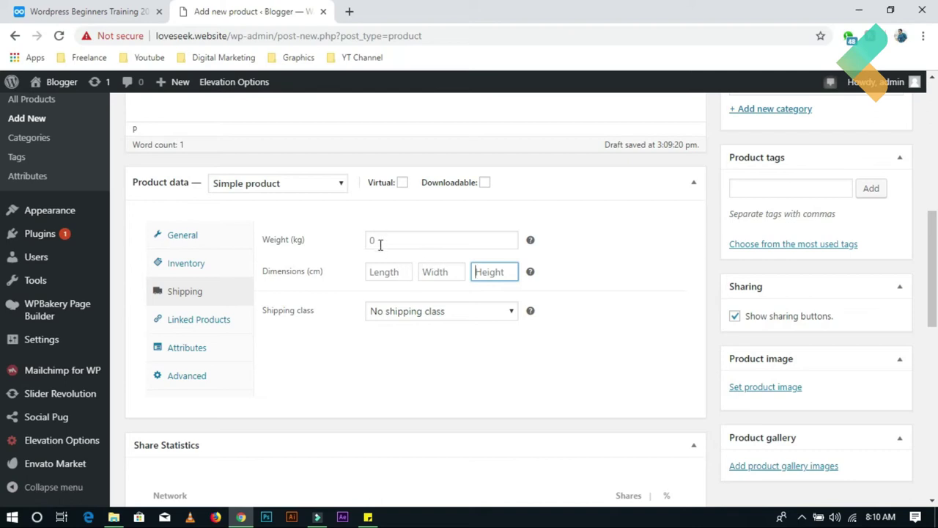
pyautogui.click(218, 325)
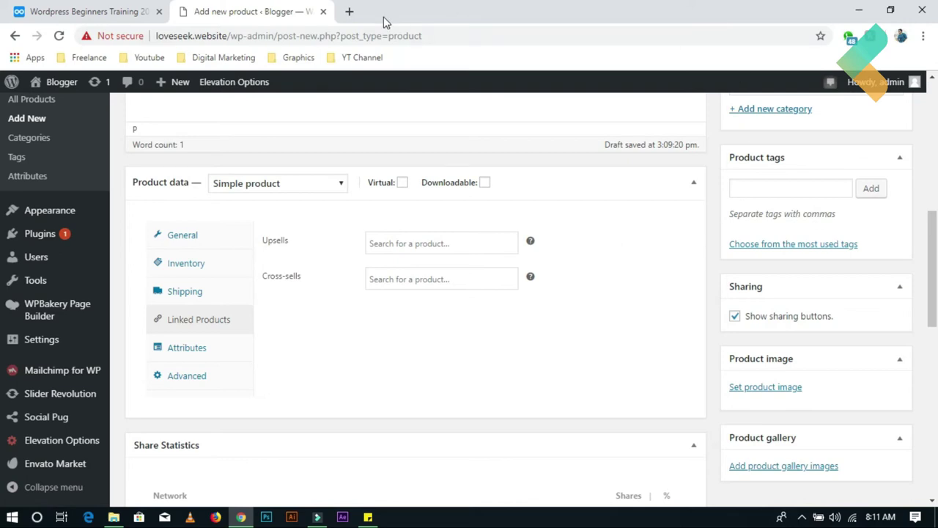
# Open amazon.com in a new browser tab.
pyautogui.click(349, 11)
pyautogui.write('amz')
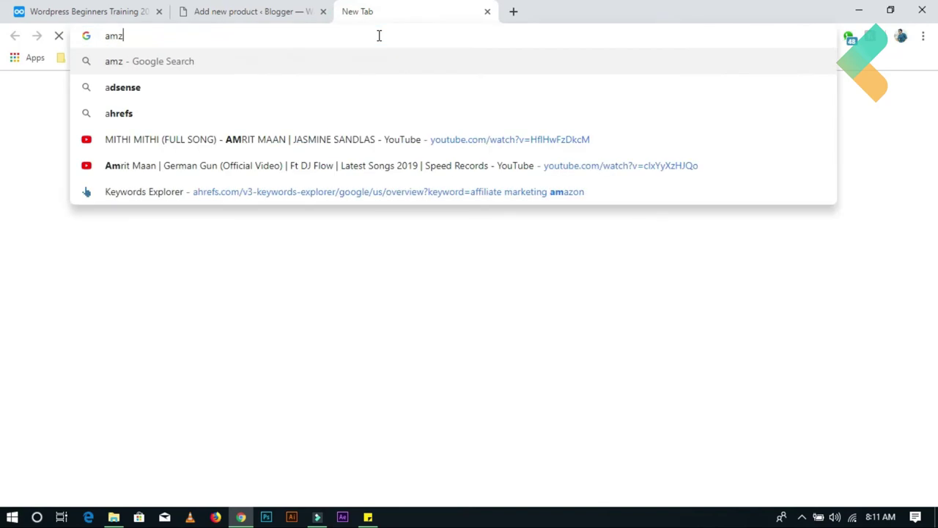
pyautogui.write('a')
pyautogui.press('BackSpace')
pyautogui.press('BackSpace')
pyautogui.write('azon')
pyautogui.press('Return')
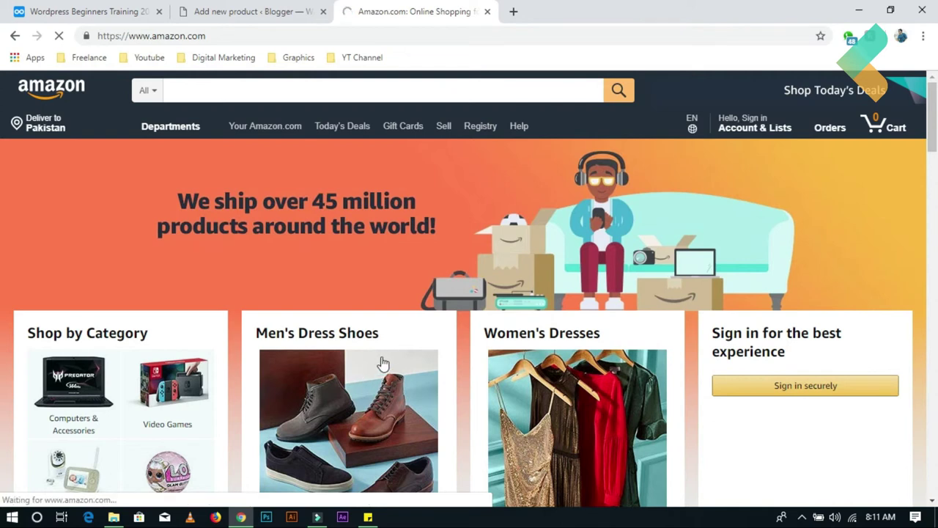
# Open the Calvin Klein Men's Magnus Slip-On Loafer from Men's Dress Shoes and examine its details and related product suggestions.
pyautogui.click(473, 218)
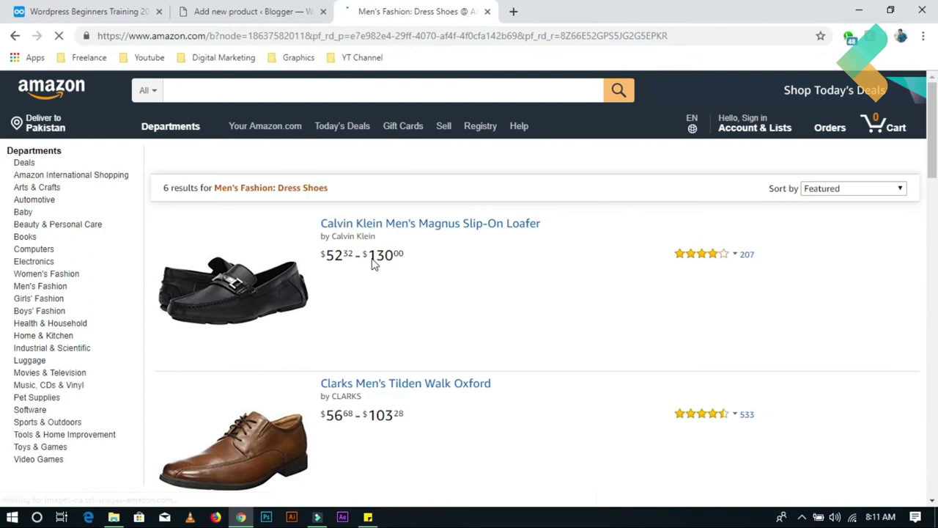
pyautogui.click(415, 220)
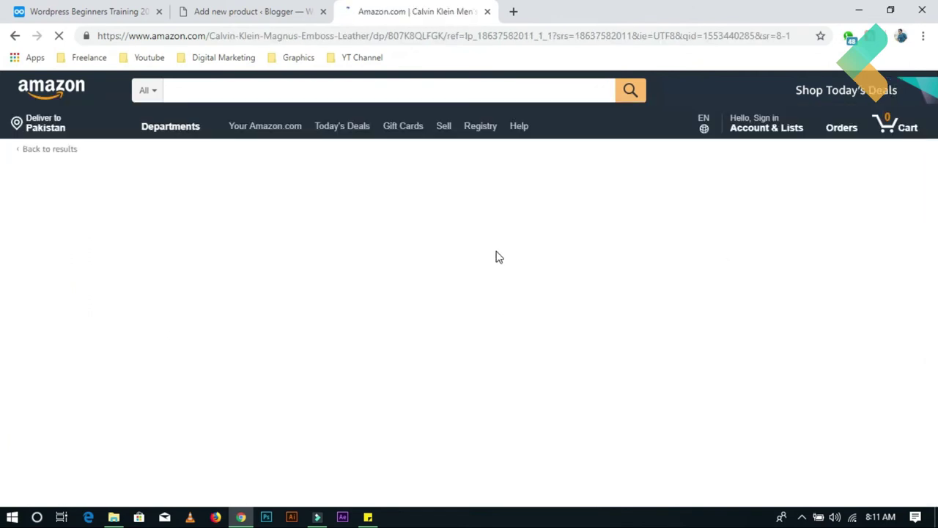
pyautogui.scroll(-3, 499, 264)
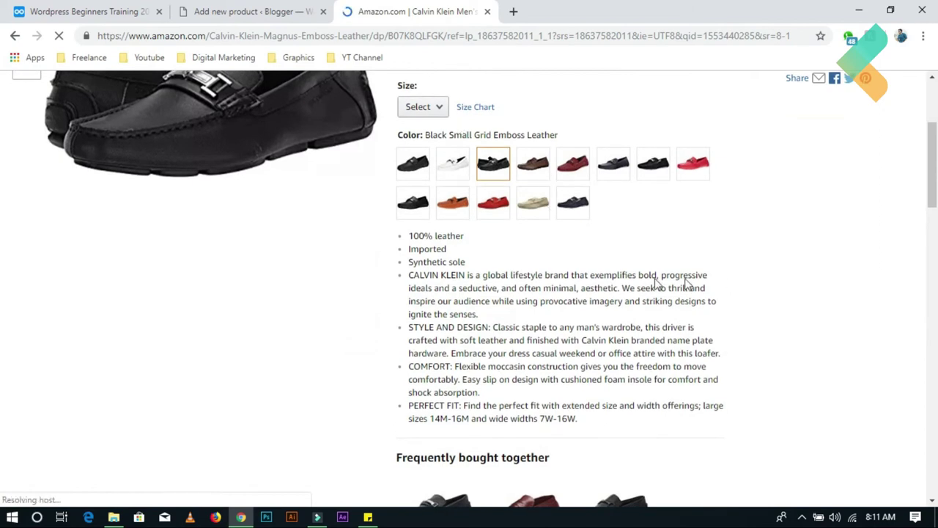
pyautogui.scroll(3, 210, 230)
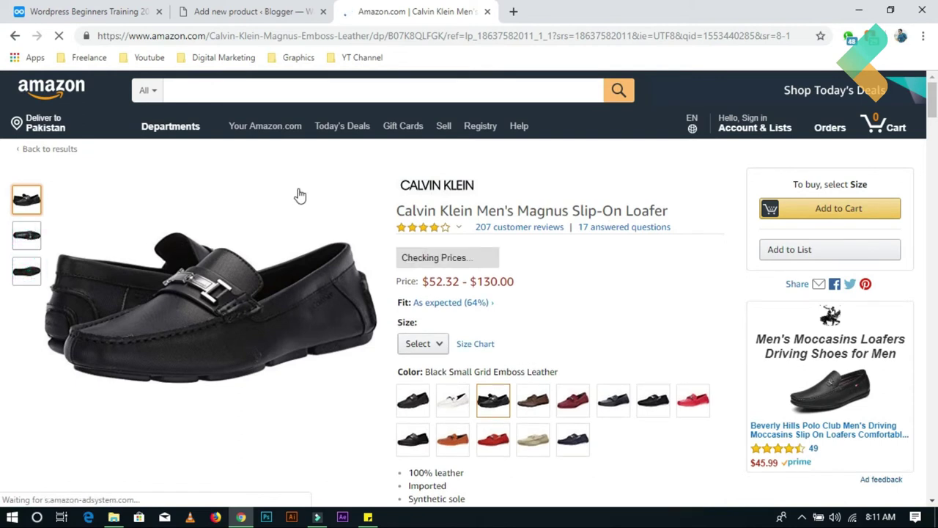
pyautogui.scroll(-15, 299, 196)
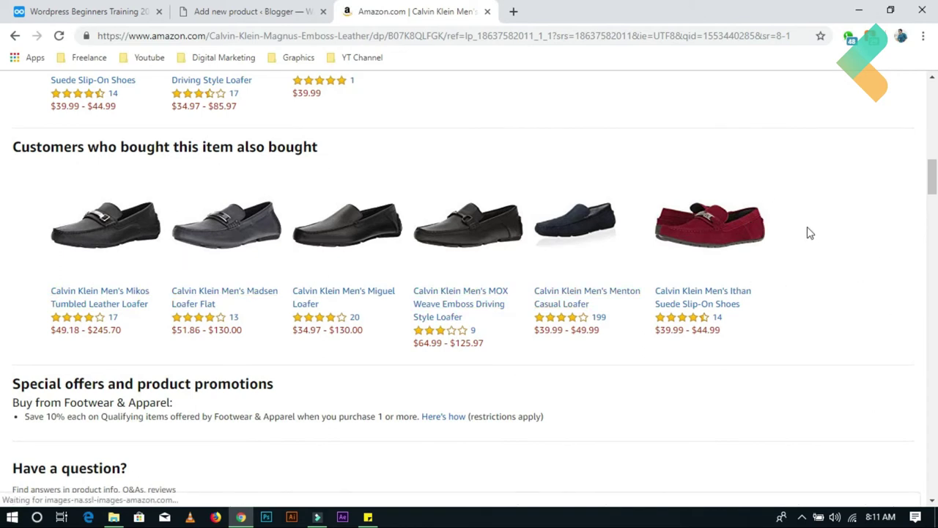
# Return to the WordPress product editor and examine the Upsells and Cross-sells product search fields.
pyautogui.click(257, 11)
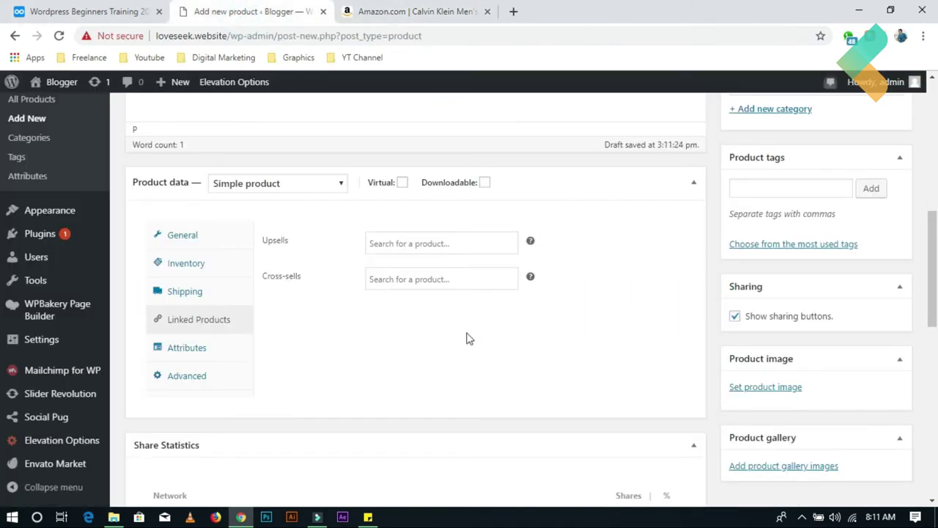
pyautogui.click(470, 245)
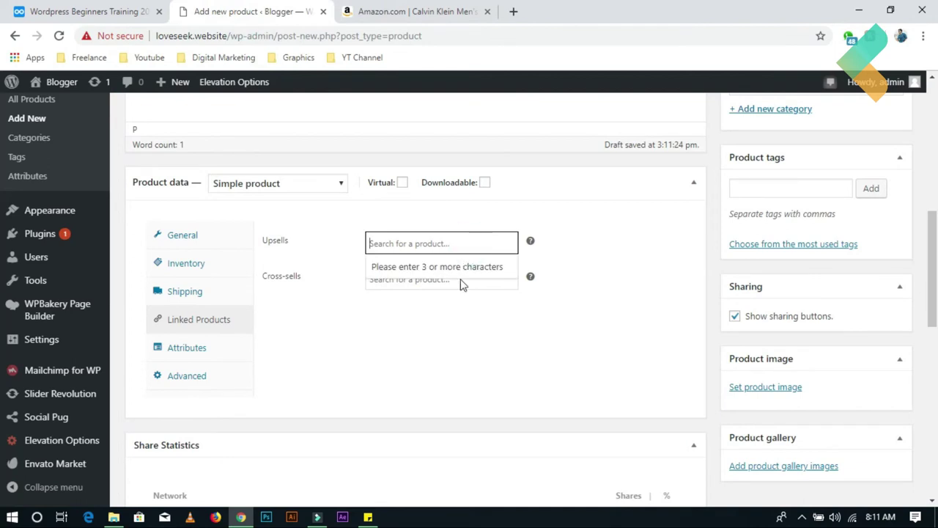
pyautogui.click(428, 246)
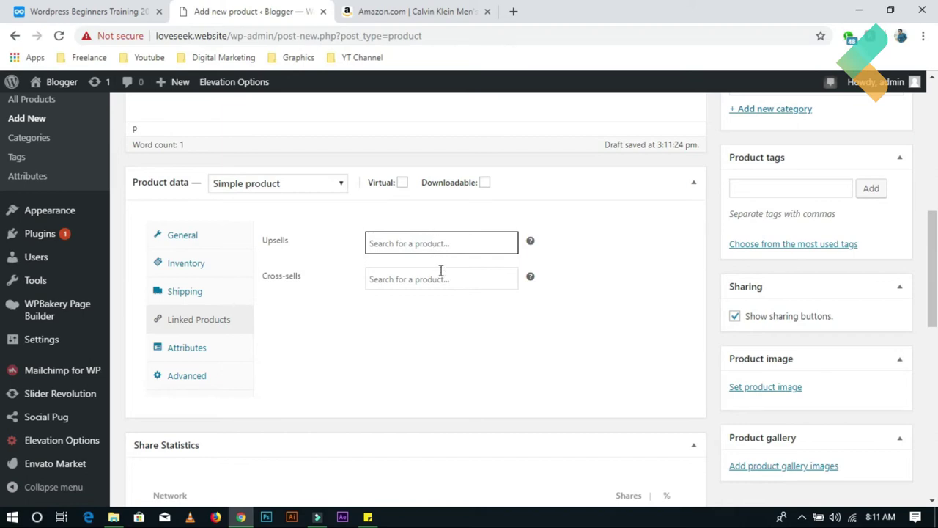
# Add a blank custom product attribute to the product and look over its name and values fields.
pyautogui.click(195, 346)
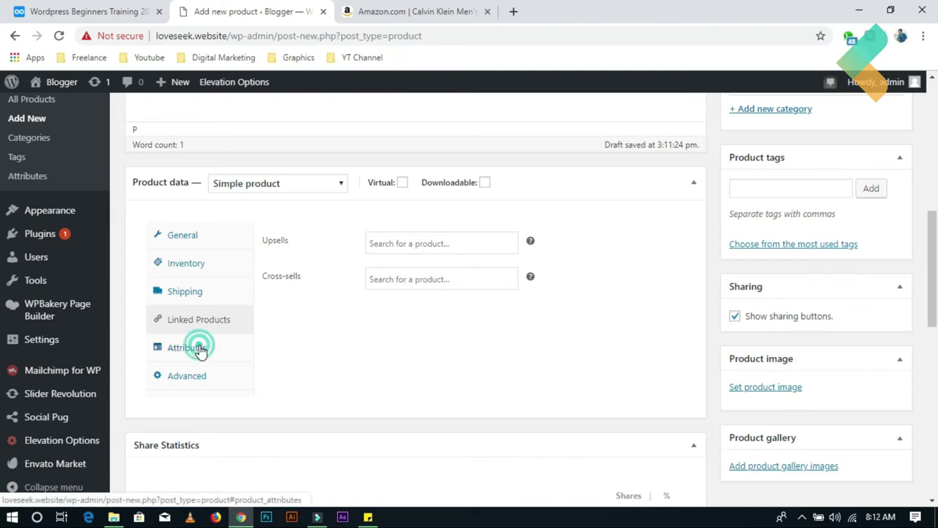
pyautogui.click(371, 240)
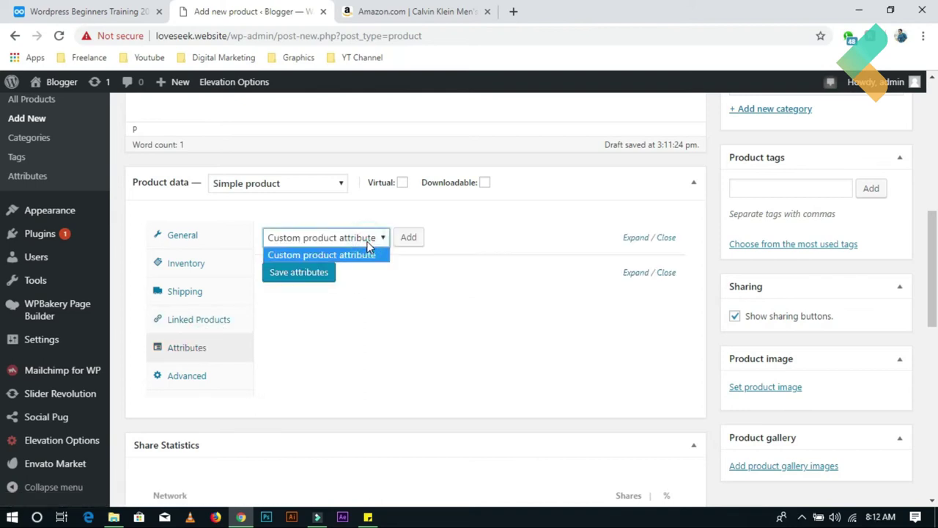
pyautogui.click(409, 334)
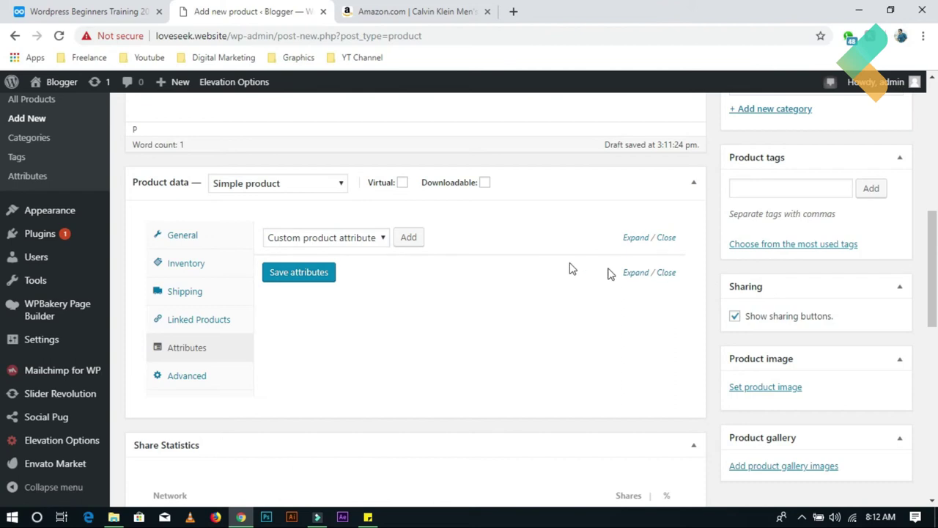
pyautogui.click(410, 239)
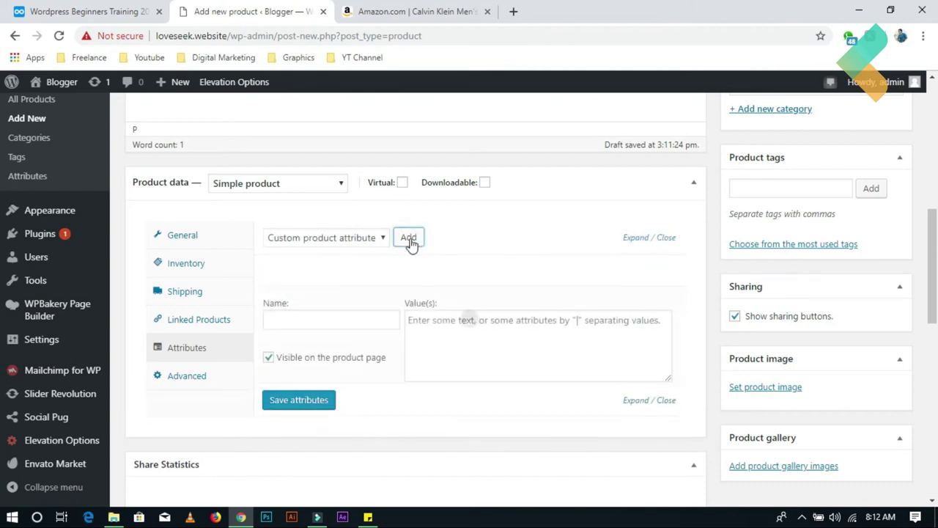
pyautogui.click(335, 321)
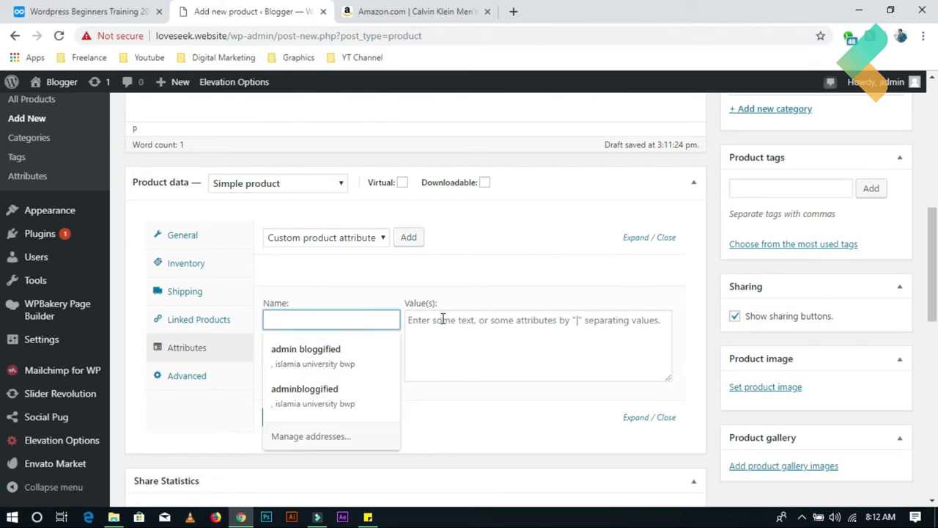
pyautogui.click(443, 320)
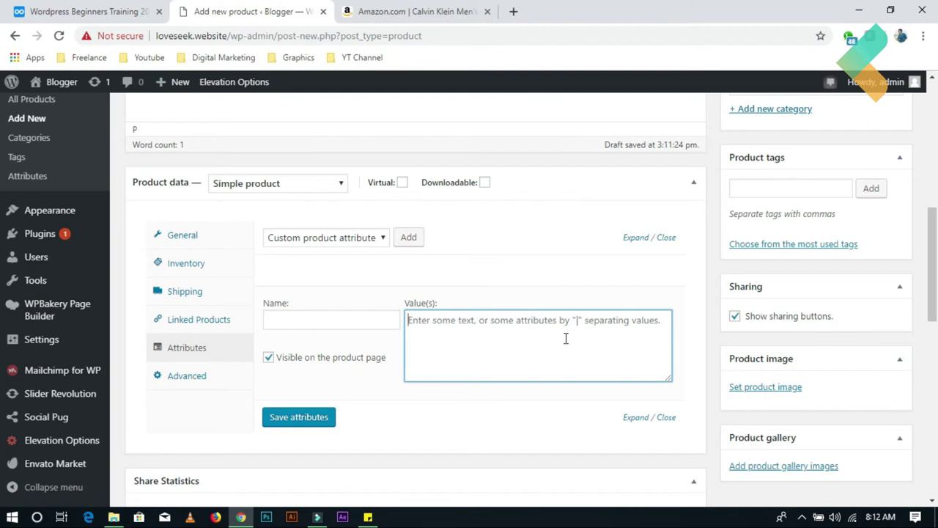
# Change the product type to Variable product and open its attribute settings.
pyautogui.click(299, 183)
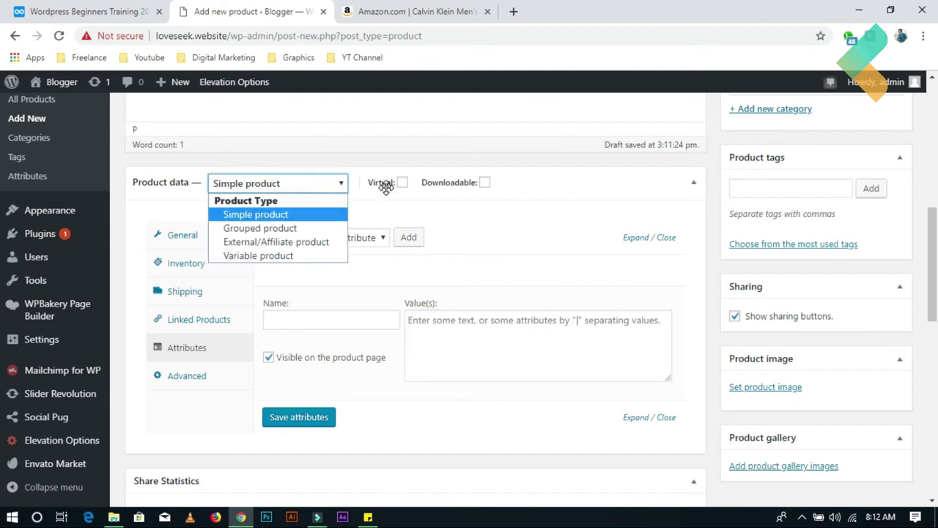
pyautogui.click(297, 256)
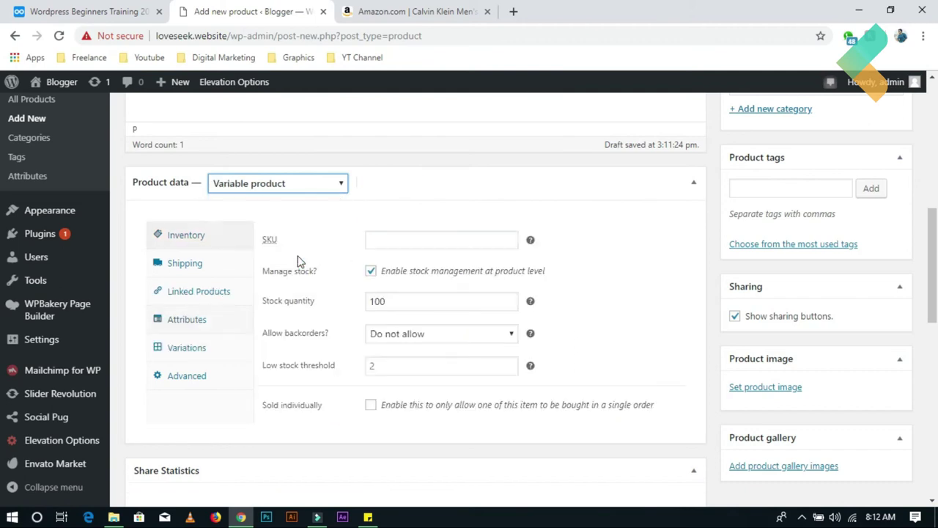
pyautogui.click(193, 346)
pyautogui.click(186, 319)
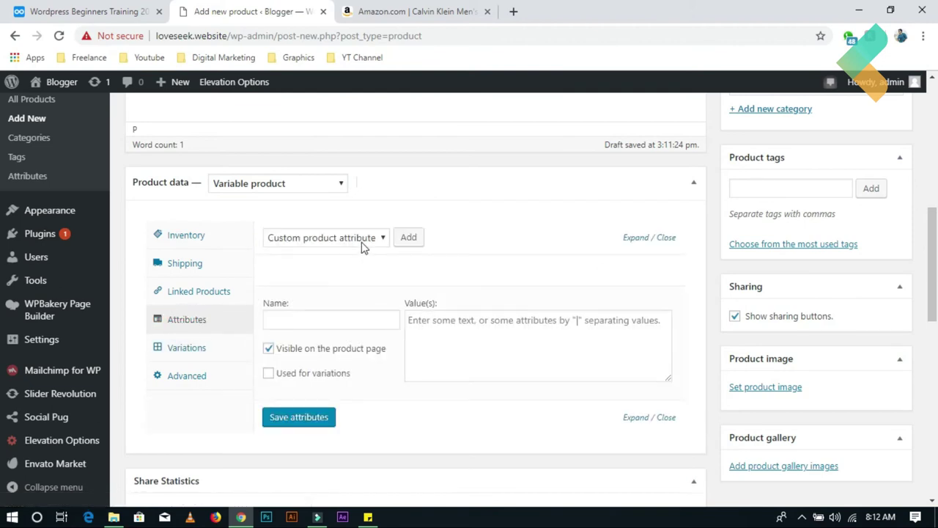
# Mark the custom attribute as used for variations and enter "color" as its value.
pyautogui.click(362, 242)
pyautogui.click(268, 375)
pyautogui.click(496, 324)
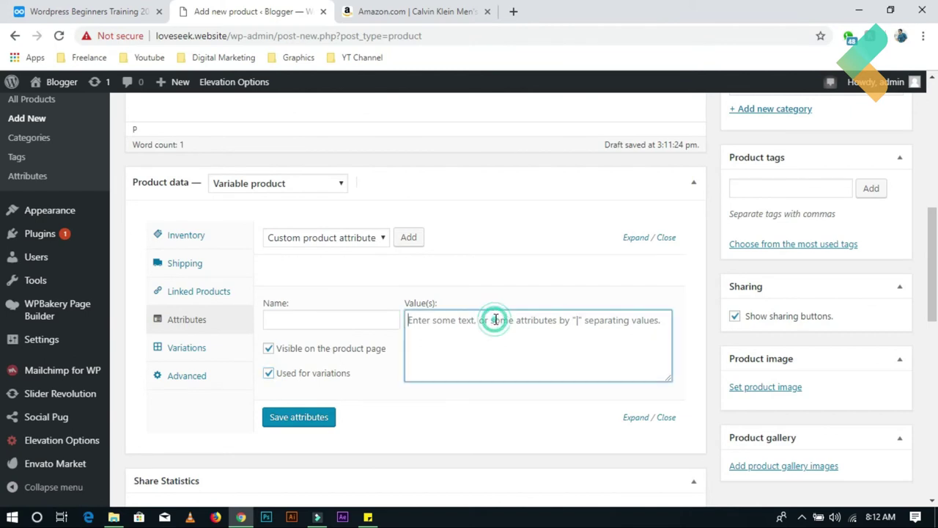
pyautogui.write('color')
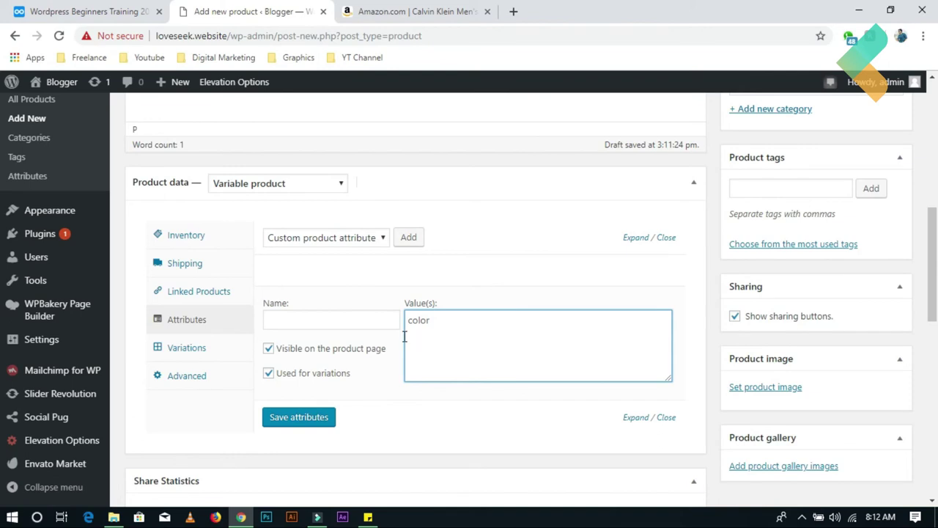
# Set the product type back to Simple product and add the purchase note "thank you for your purchasing".
pyautogui.click(324, 186)
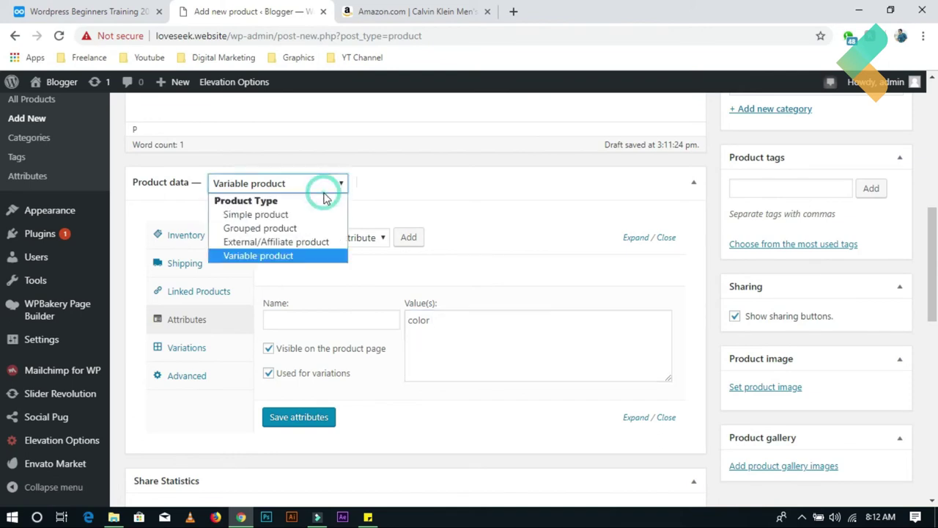
pyautogui.click(291, 215)
pyautogui.click(197, 380)
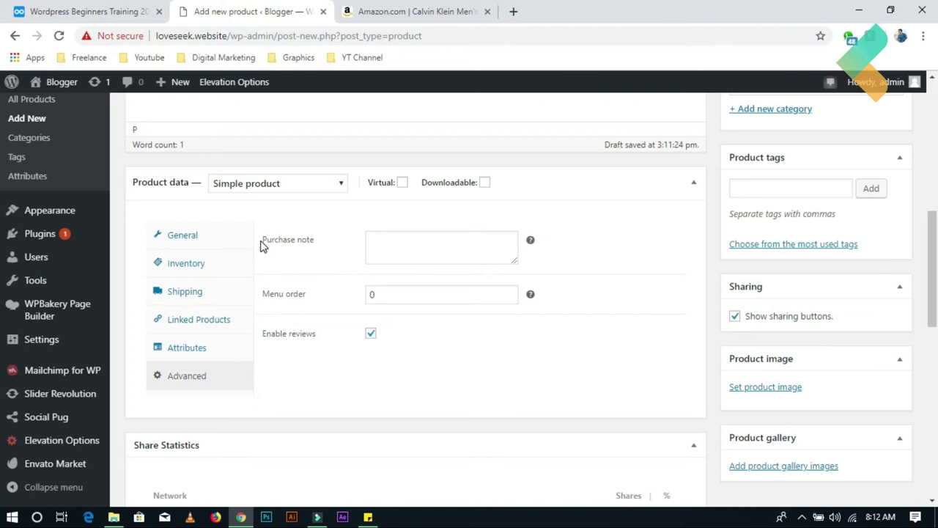
pyautogui.click(415, 244)
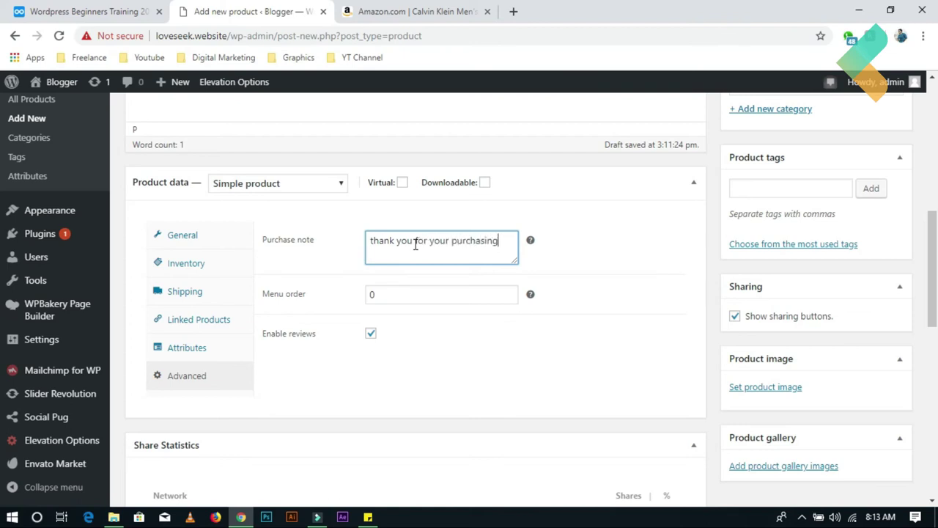
pyautogui.scroll(1, 415, 244)
pyautogui.click(379, 365)
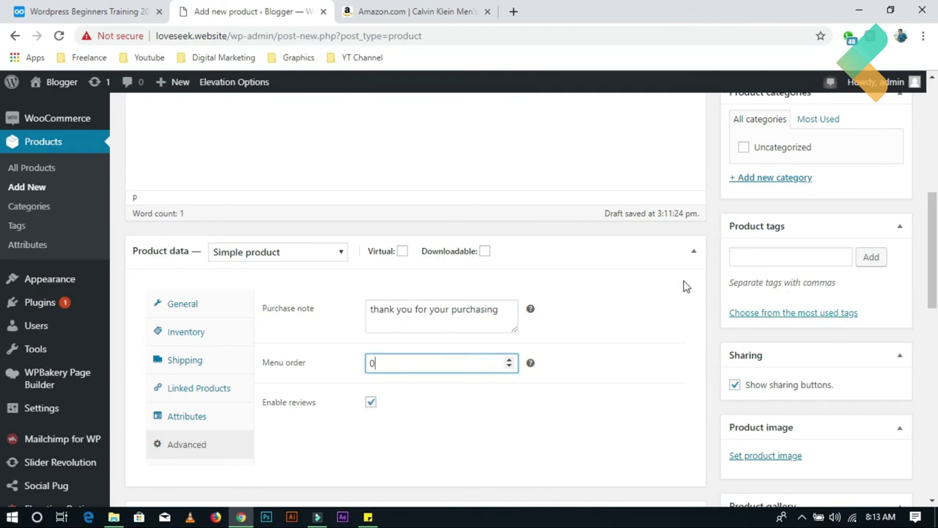
# Look over the product's sharing, product image and product gallery options.
pyautogui.scroll(-2, 679, 358)
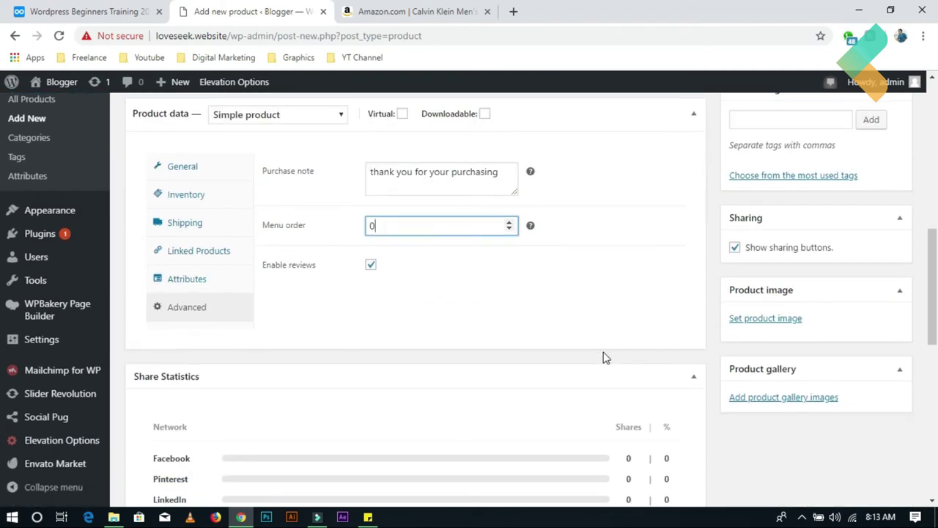
pyautogui.click(715, 274)
pyautogui.moveTo(806, 292); pyautogui.dragTo(899, 318)
pyautogui.click(857, 428)
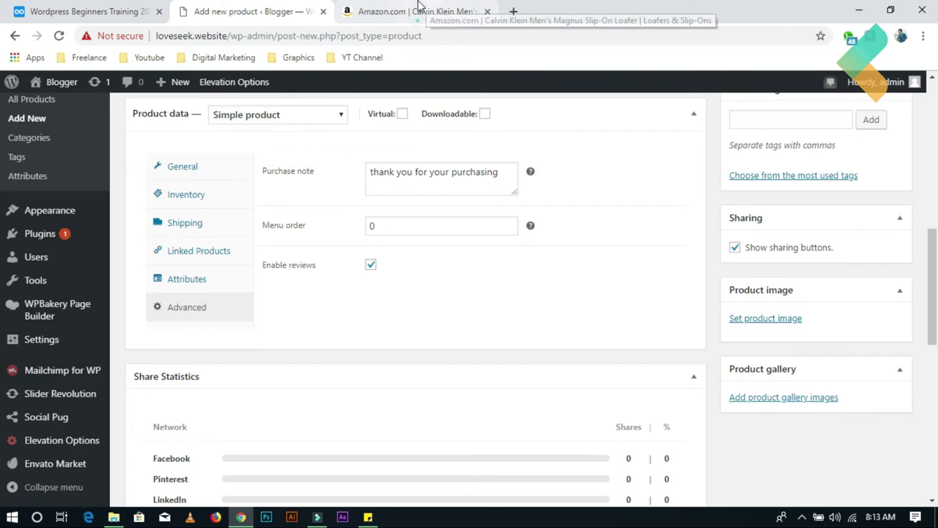
# Examine the main product image on the Amazon loafer listing and return to the WordPress product editor.
pyautogui.click(418, 12)
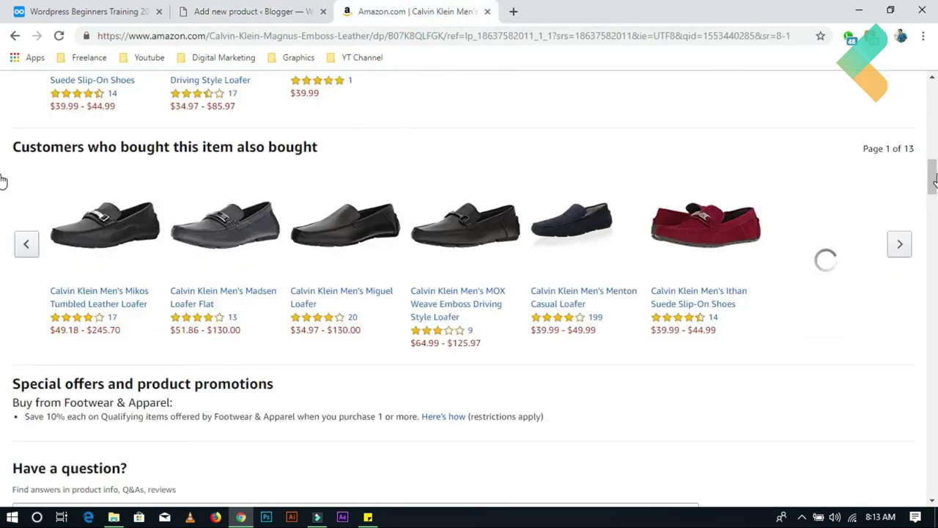
pyautogui.scroll(15, 936, 179)
pyautogui.scroll(-5, 615, 165)
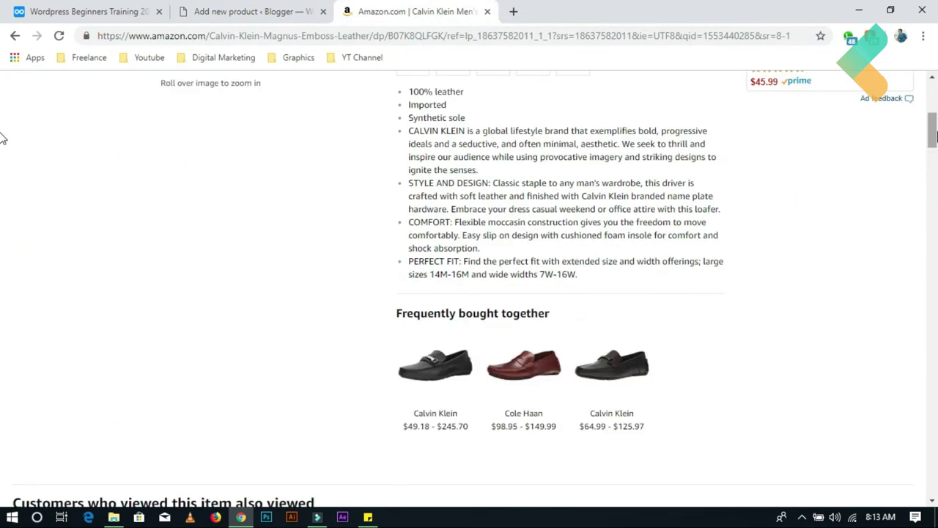
pyautogui.scroll(5, 9, 132)
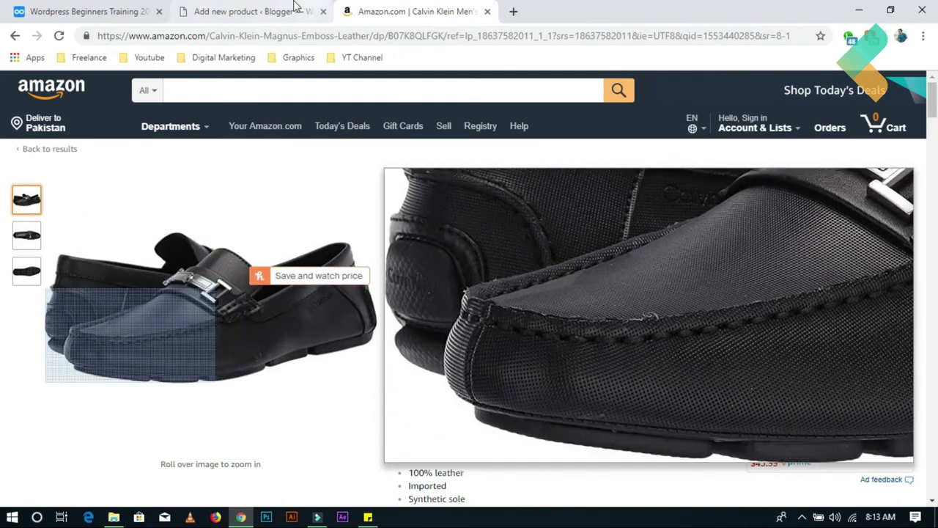
pyautogui.click(296, 8)
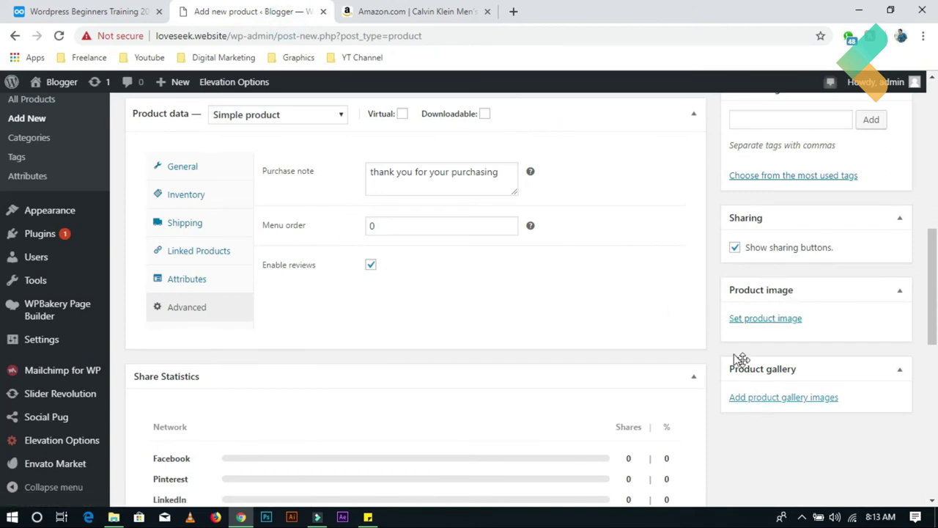
# View the sole and top-view gallery images of the Calvin Klein loafer on the Amazon listing.
pyautogui.click(356, 14)
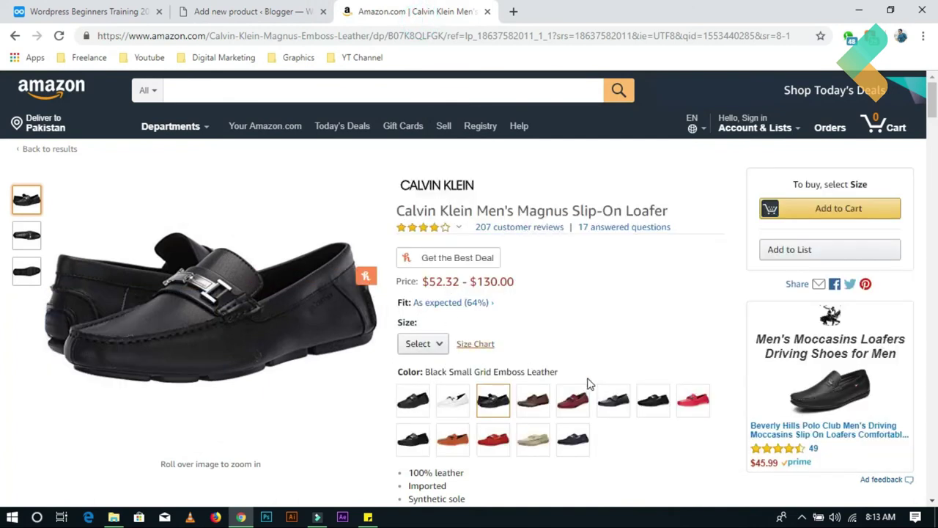
pyautogui.scroll(-1, 616, 355)
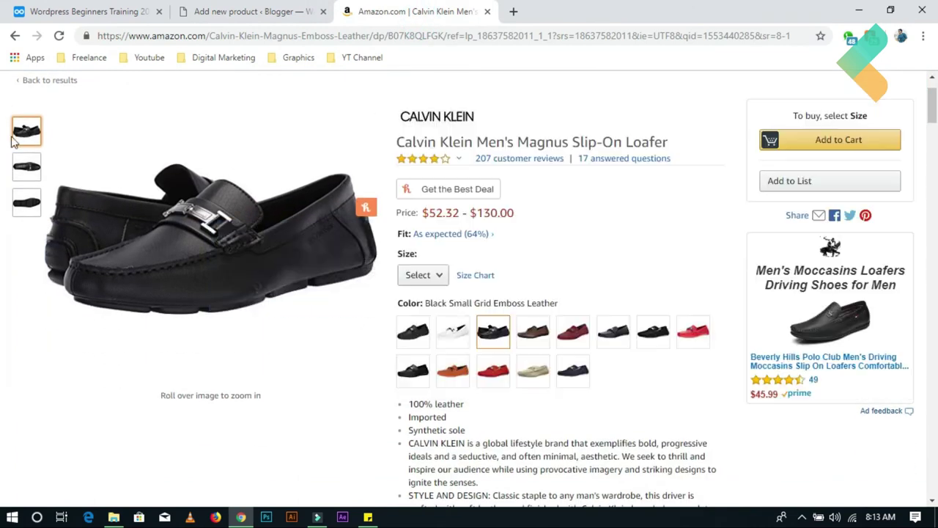
pyautogui.click(27, 202)
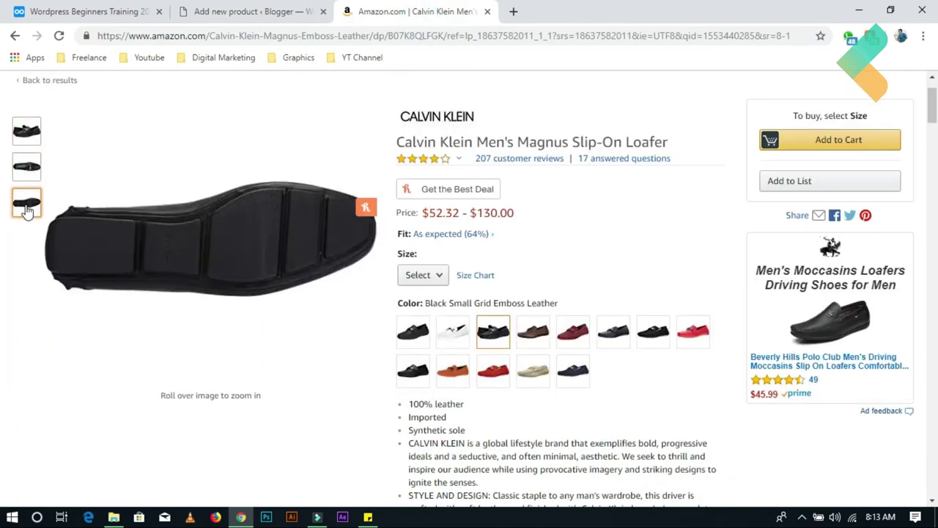
pyautogui.click(24, 164)
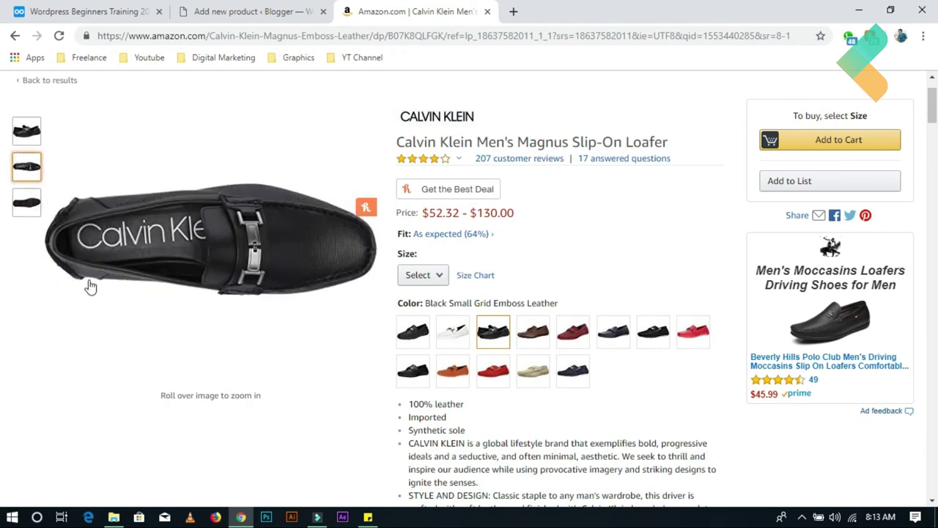
# Return to the WordPress product editor and move the Product short description box directly below Product data.
pyautogui.click(253, 11)
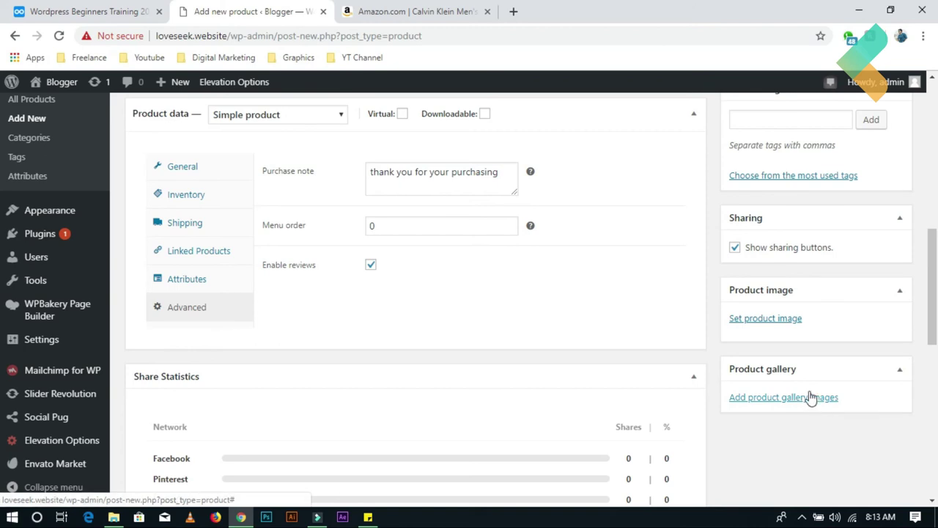
pyautogui.scroll(-8, 782, 289)
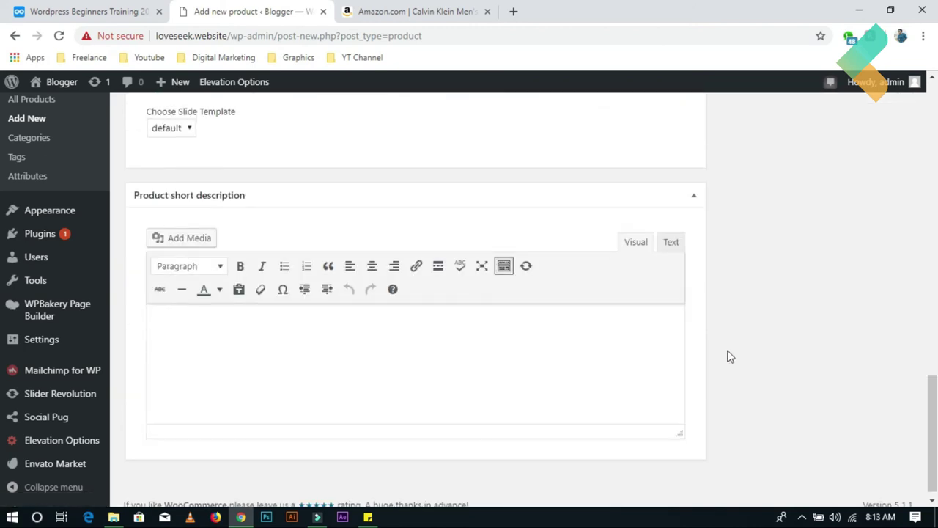
pyautogui.scroll(-1, 701, 339)
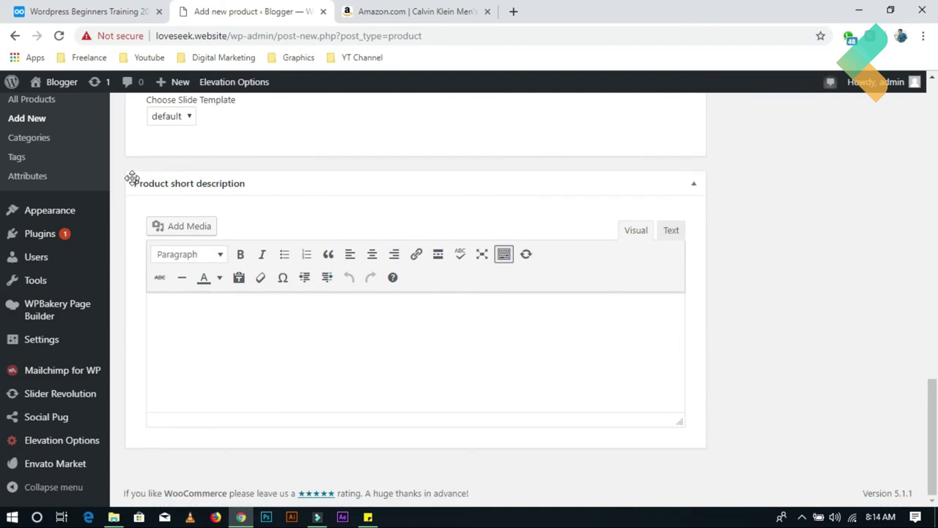
pyautogui.moveTo(136, 184); pyautogui.dragTo(286, 293)
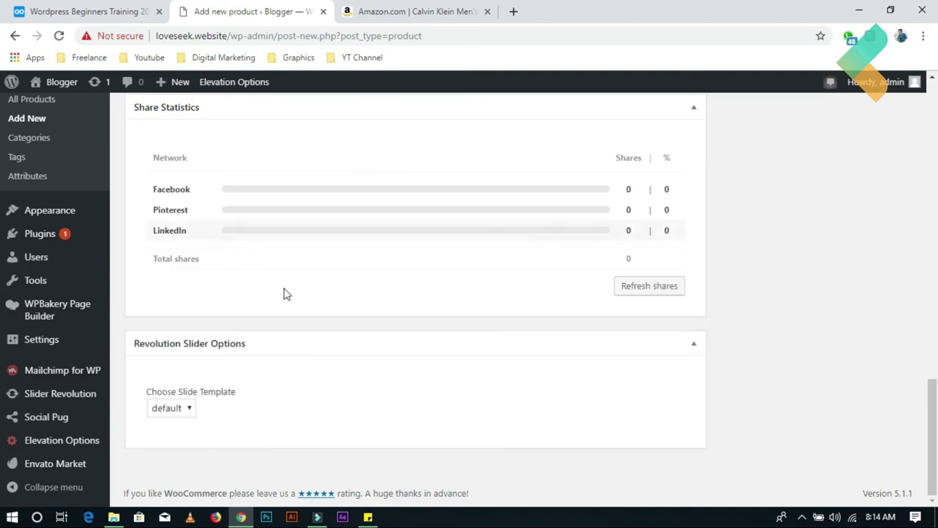
pyautogui.scroll(-1, 430, 350)
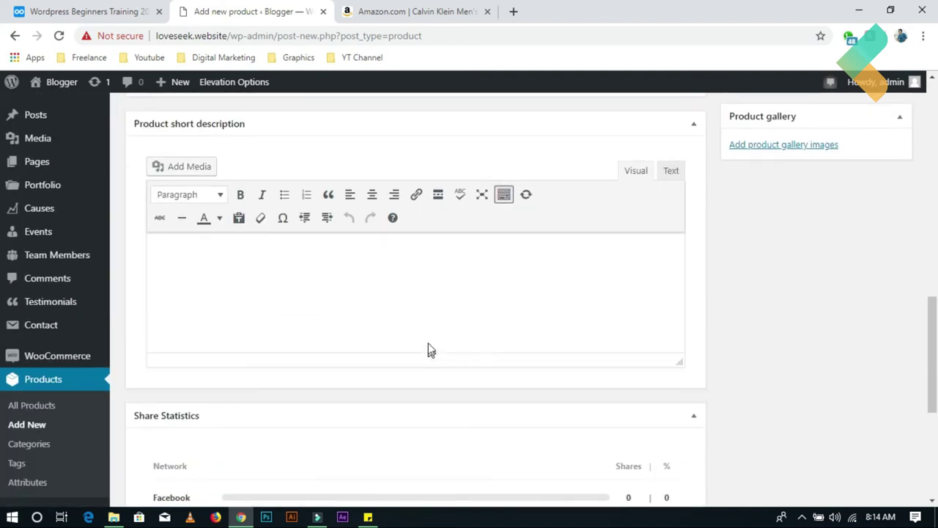
pyautogui.scroll(1, 165, 161)
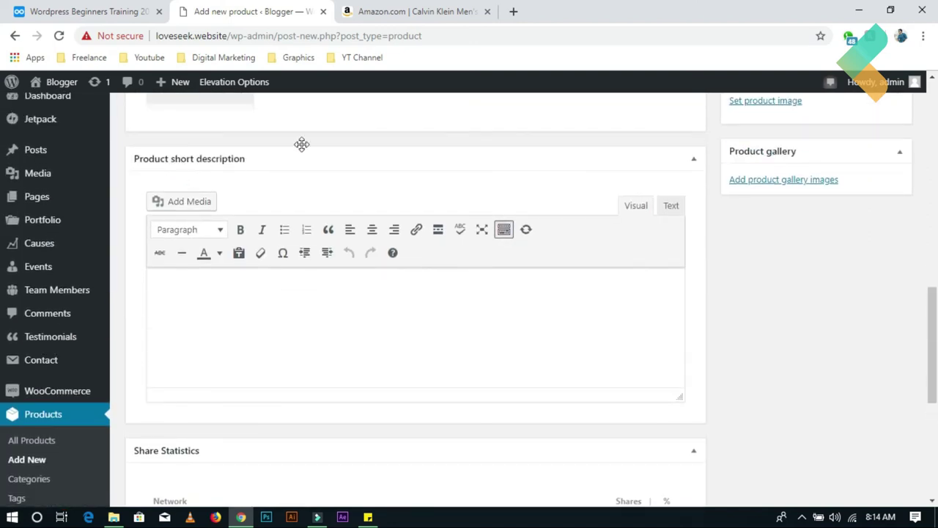
# Examine the loafer's bulleted description on Amazon and compare it with the product's empty short description field in WordPress.
pyautogui.click(411, 11)
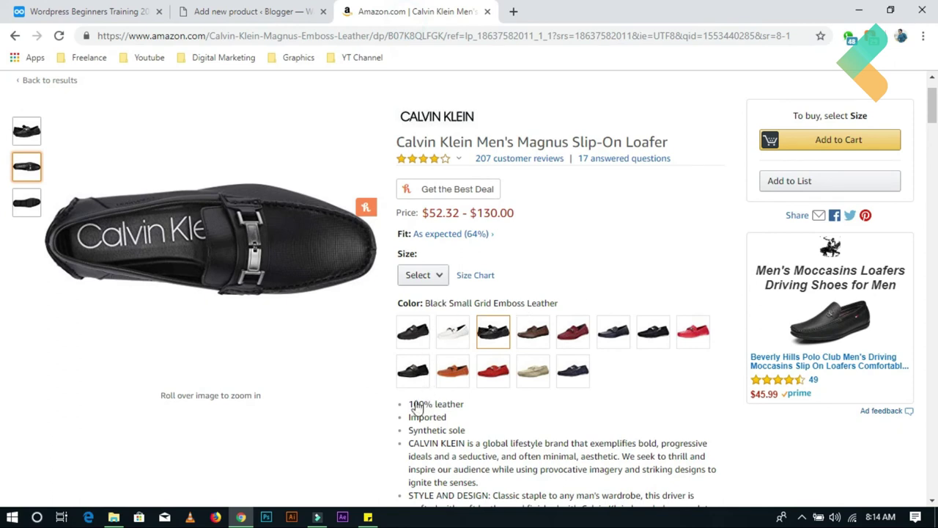
pyautogui.scroll(-3, 421, 399)
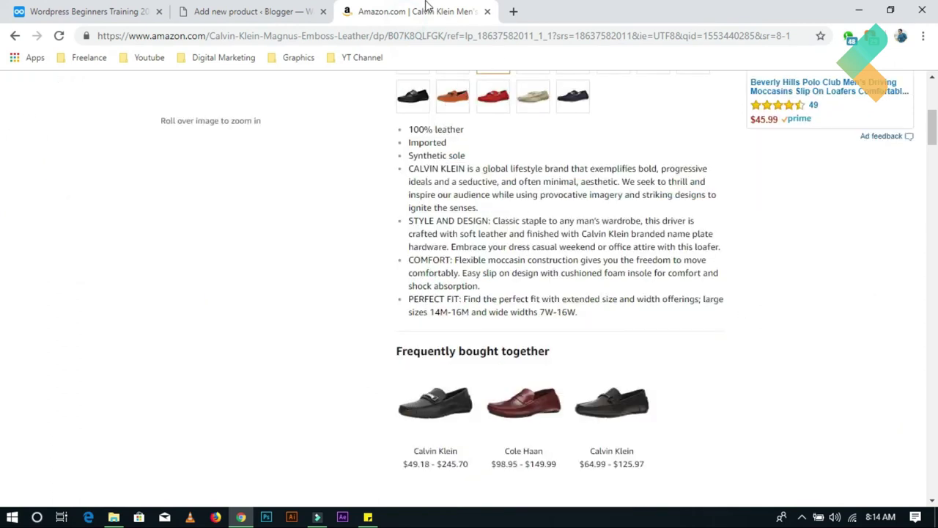
pyautogui.click(297, 15)
pyautogui.click(248, 299)
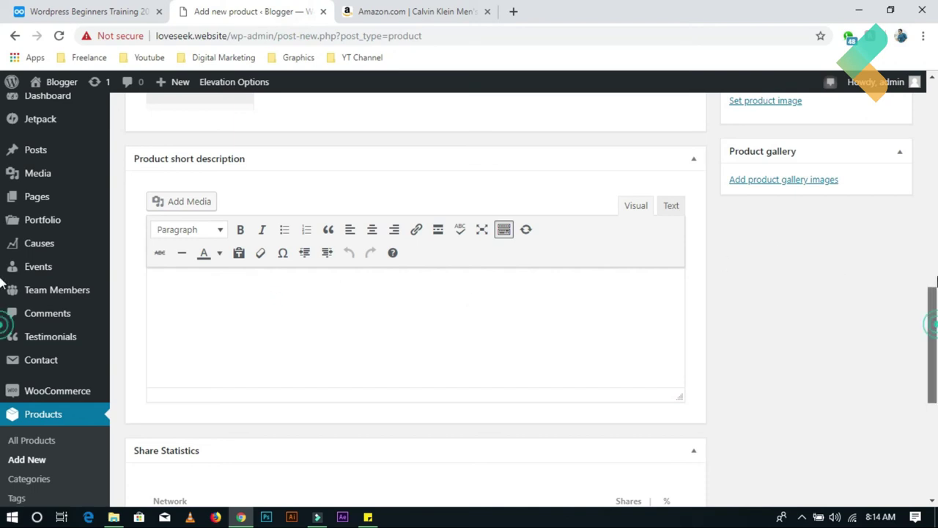
# Look over the product data and image sections once more and minimize the browser window.
pyautogui.moveTo(934, 330); pyautogui.dragTo(934, 262)
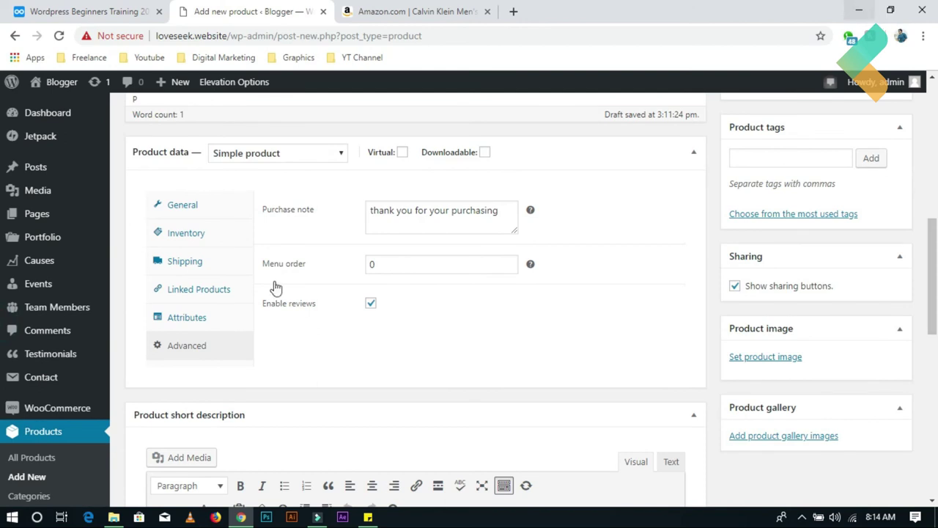
pyautogui.scroll(-2, 93, 314)
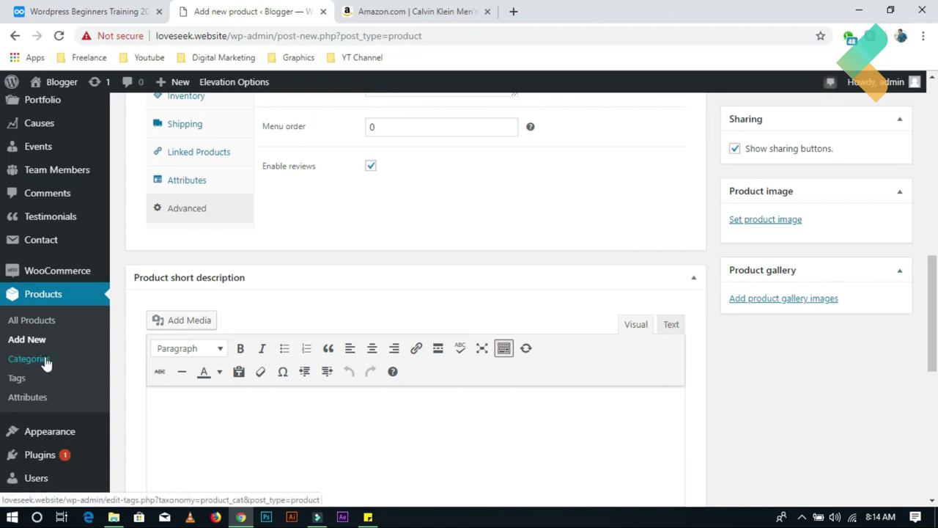
pyautogui.click(859, 9)
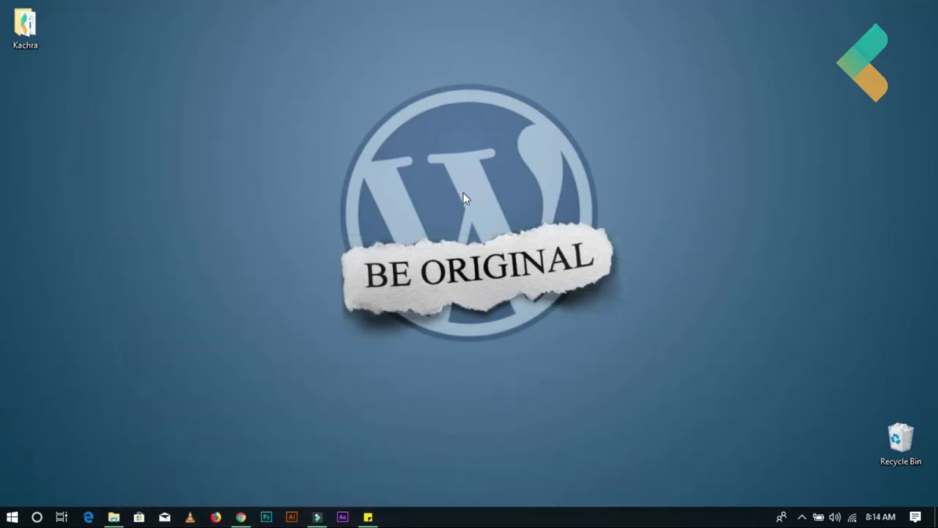